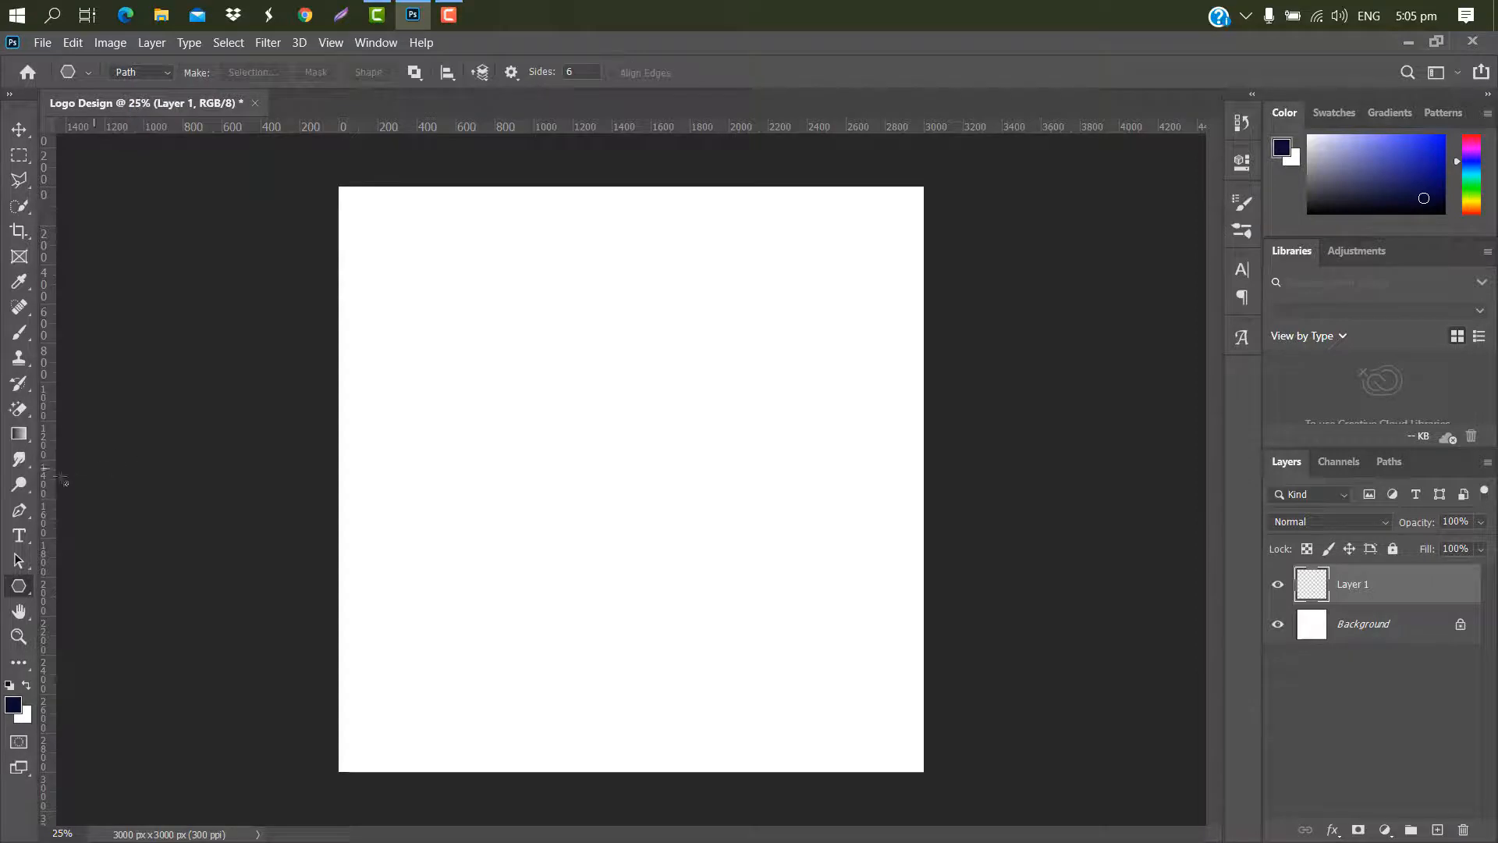
- Add a vertical guide at the canvas centre and draw a six-sided polygon path whose right edge meets it
drag(50, 488, 630, 507)
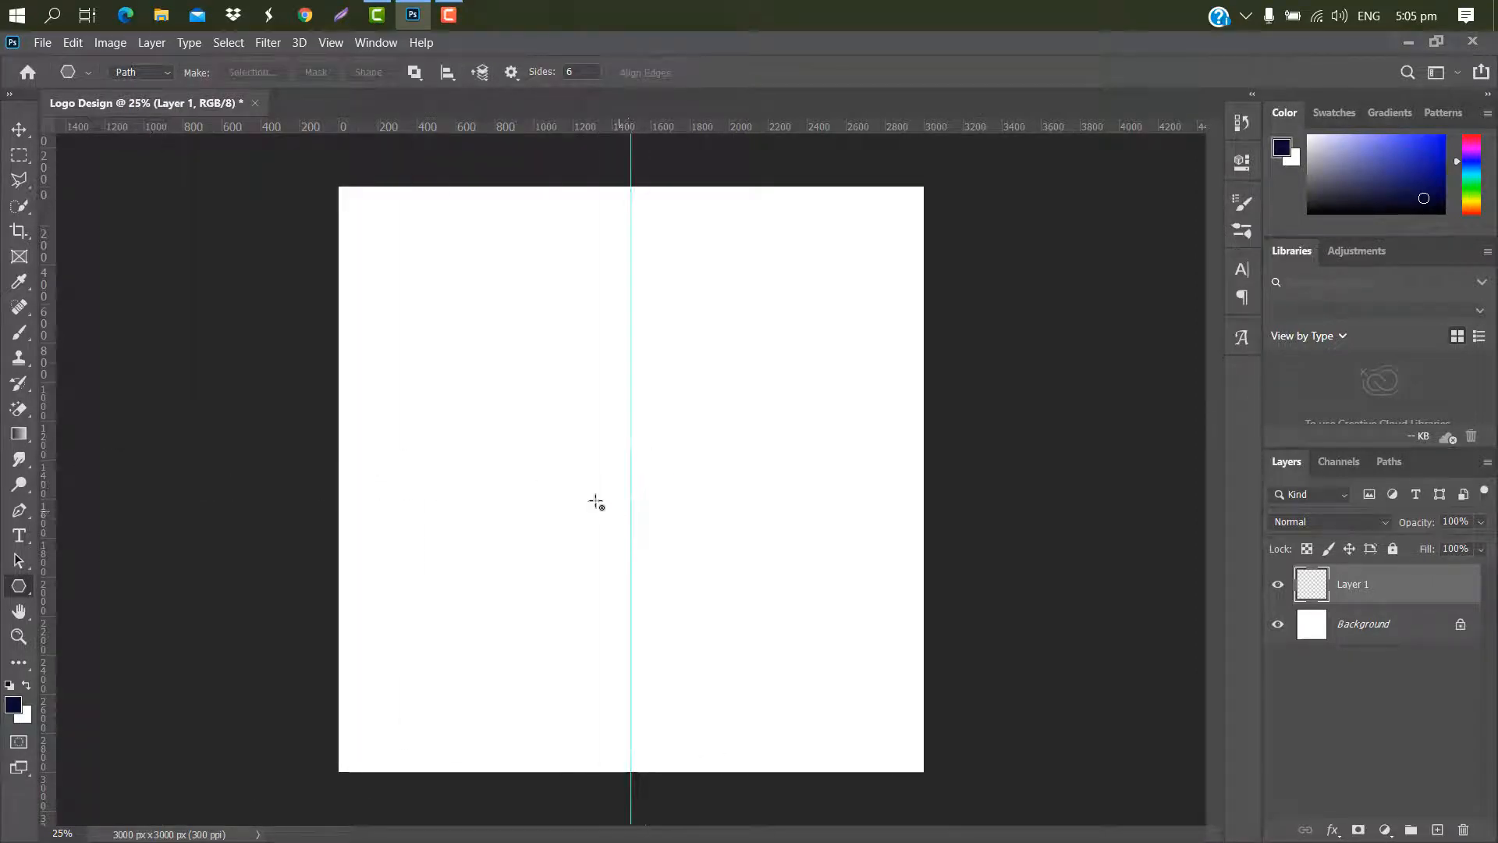
drag(577, 388, 631, 419)
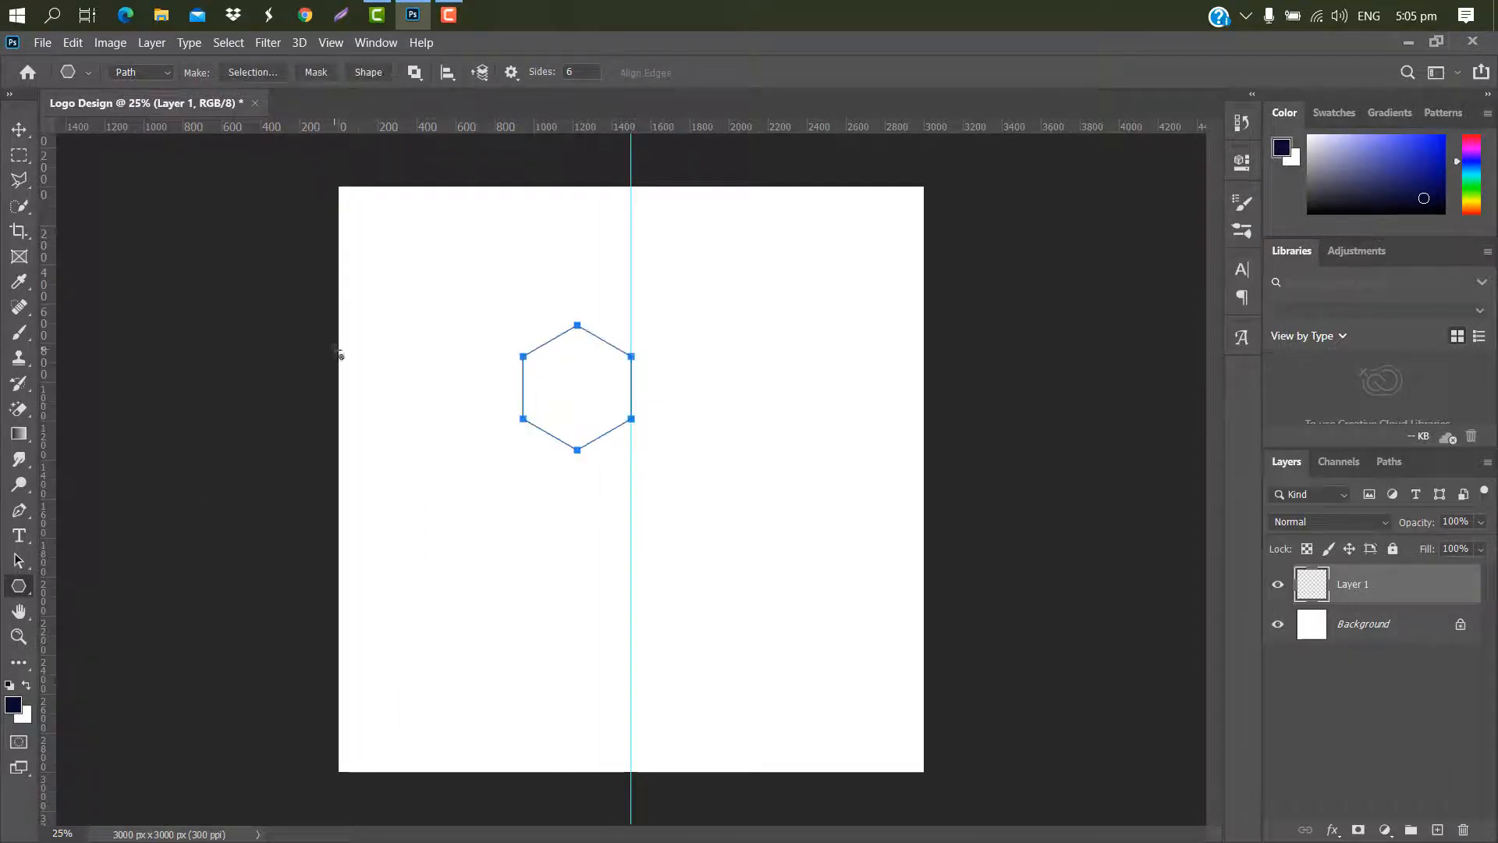
- Ready the Brush tool with foreground colour 080a33 and a 65 px Hard Round tip at 100% hardness
click(18, 332)
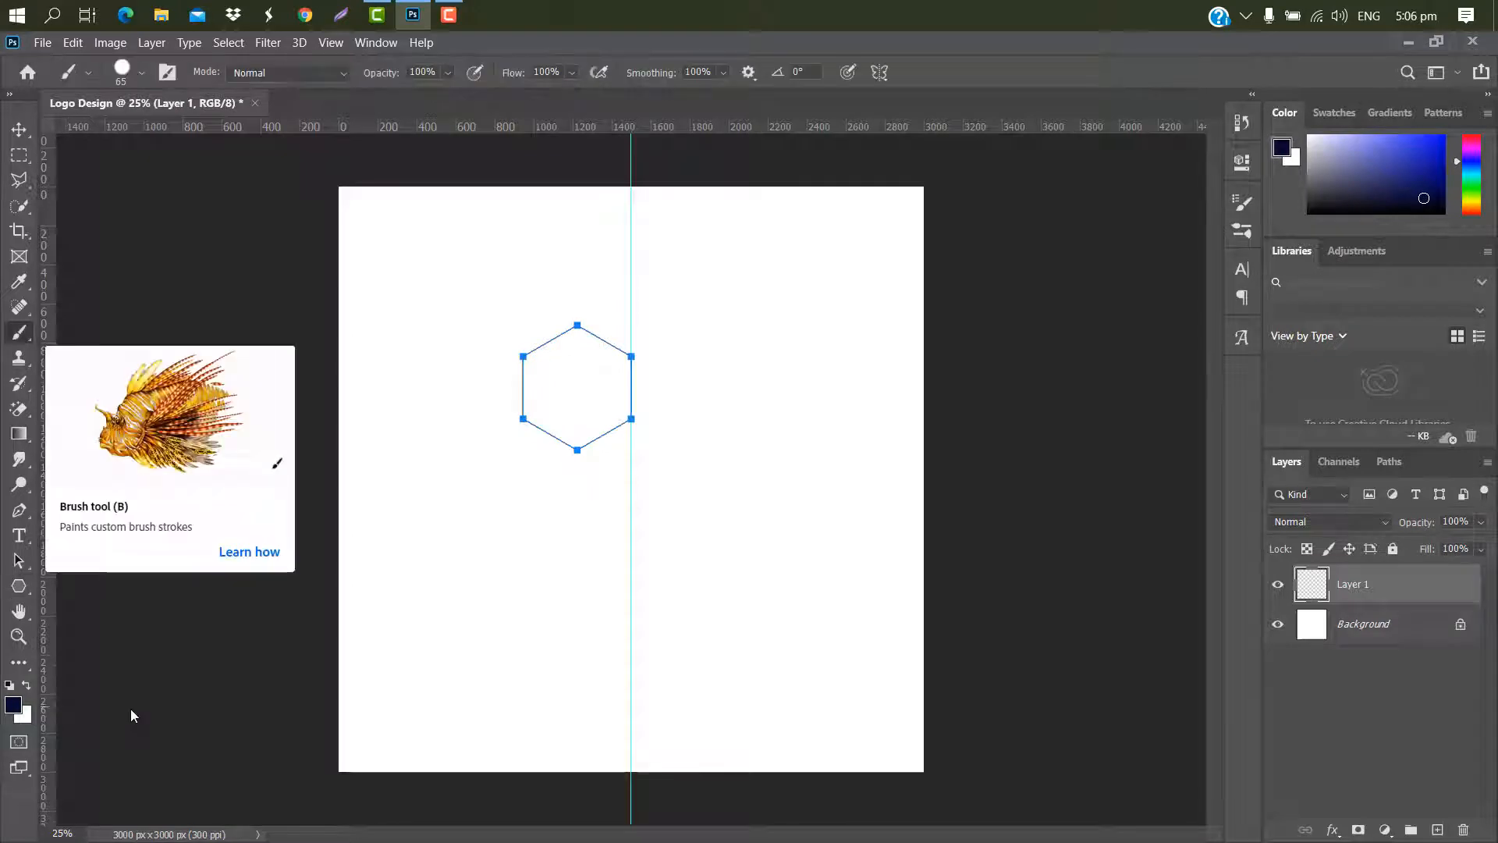
click(13, 704)
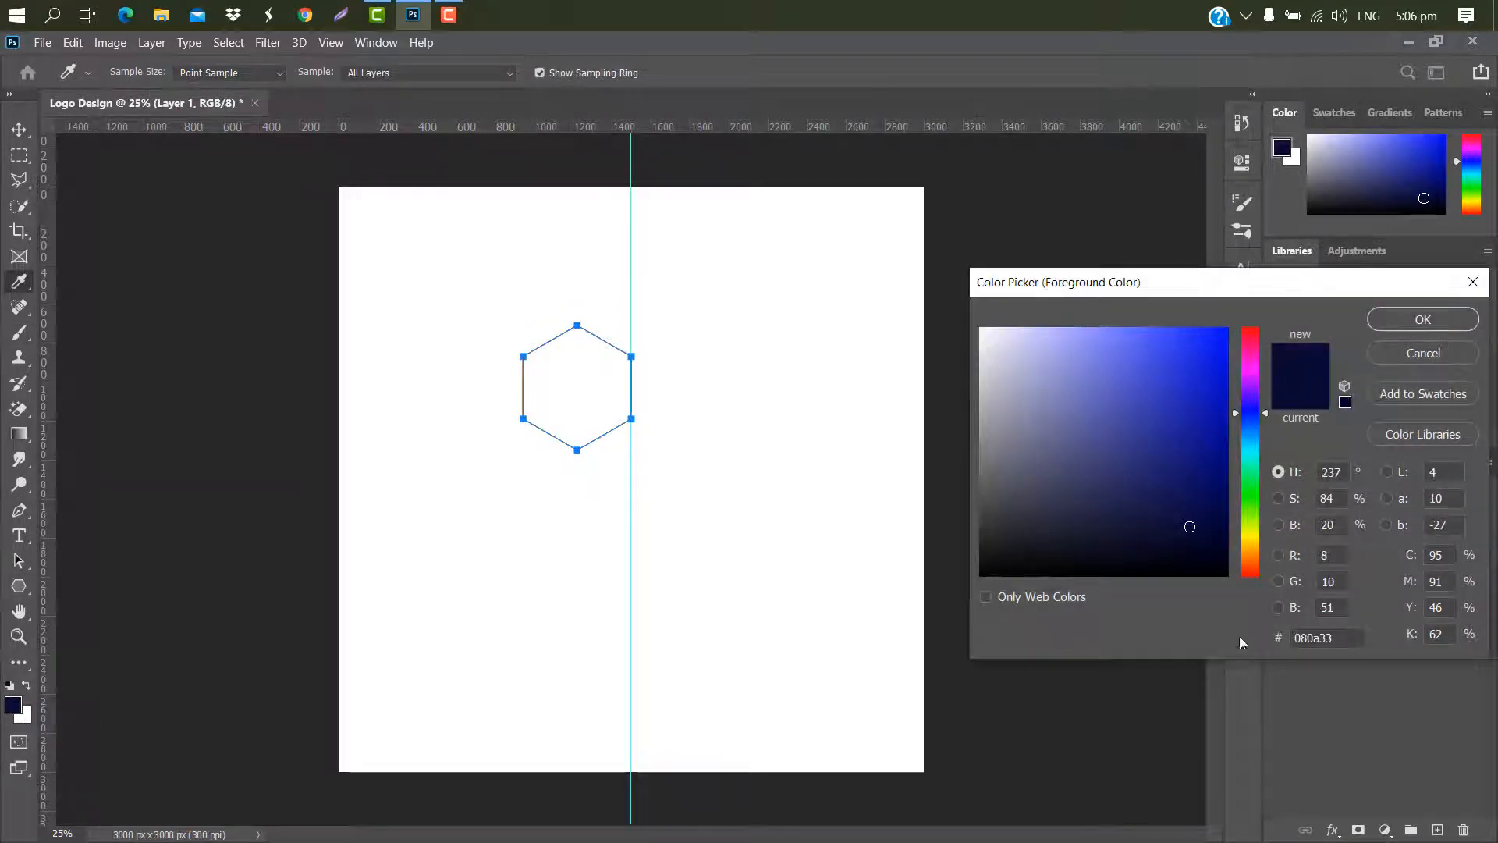
click(1338, 636)
click(1425, 321)
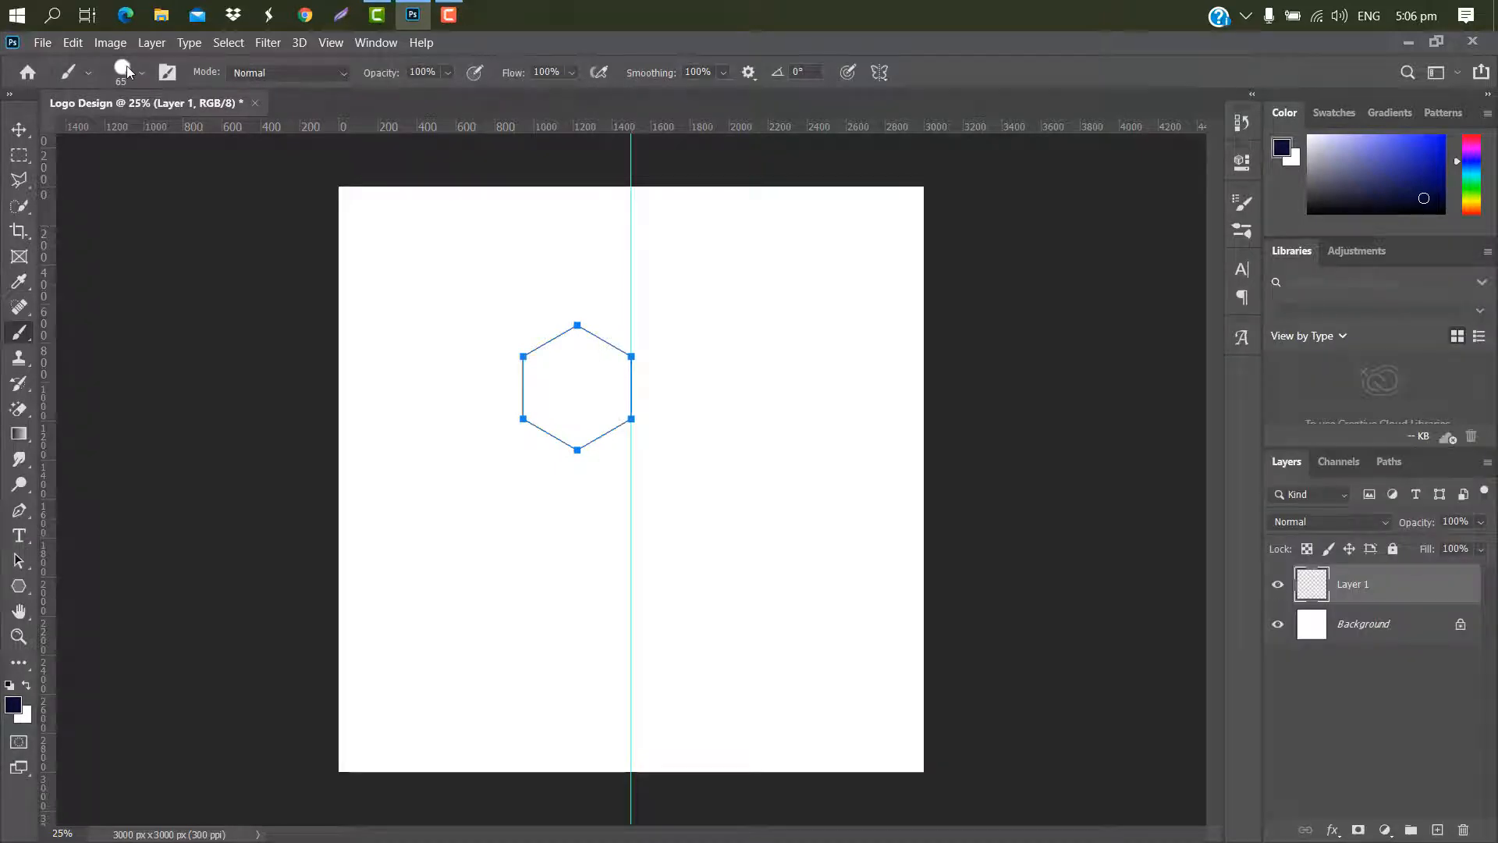
click(125, 65)
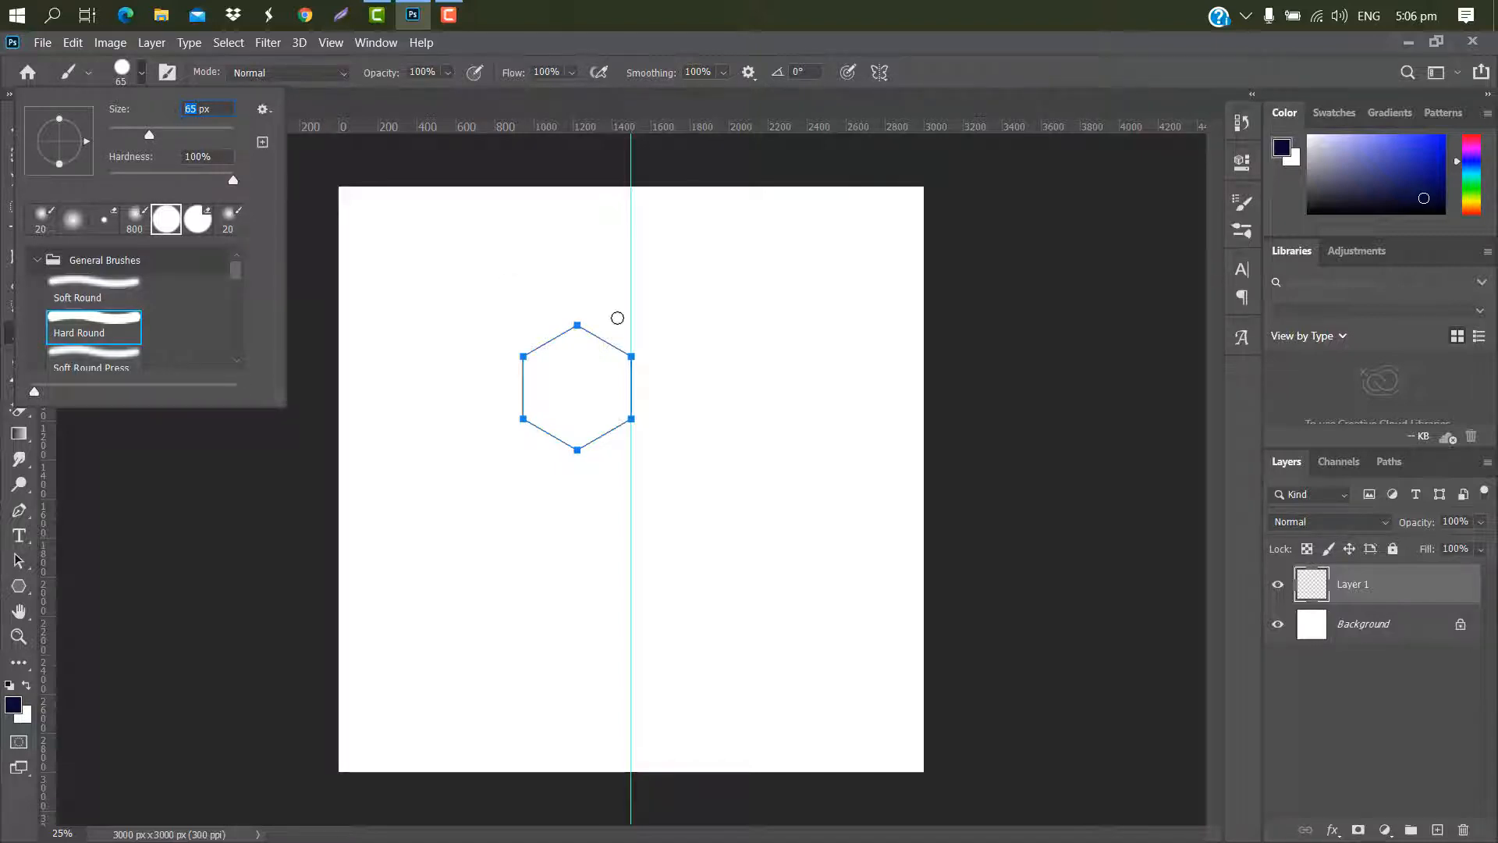
click(1395, 588)
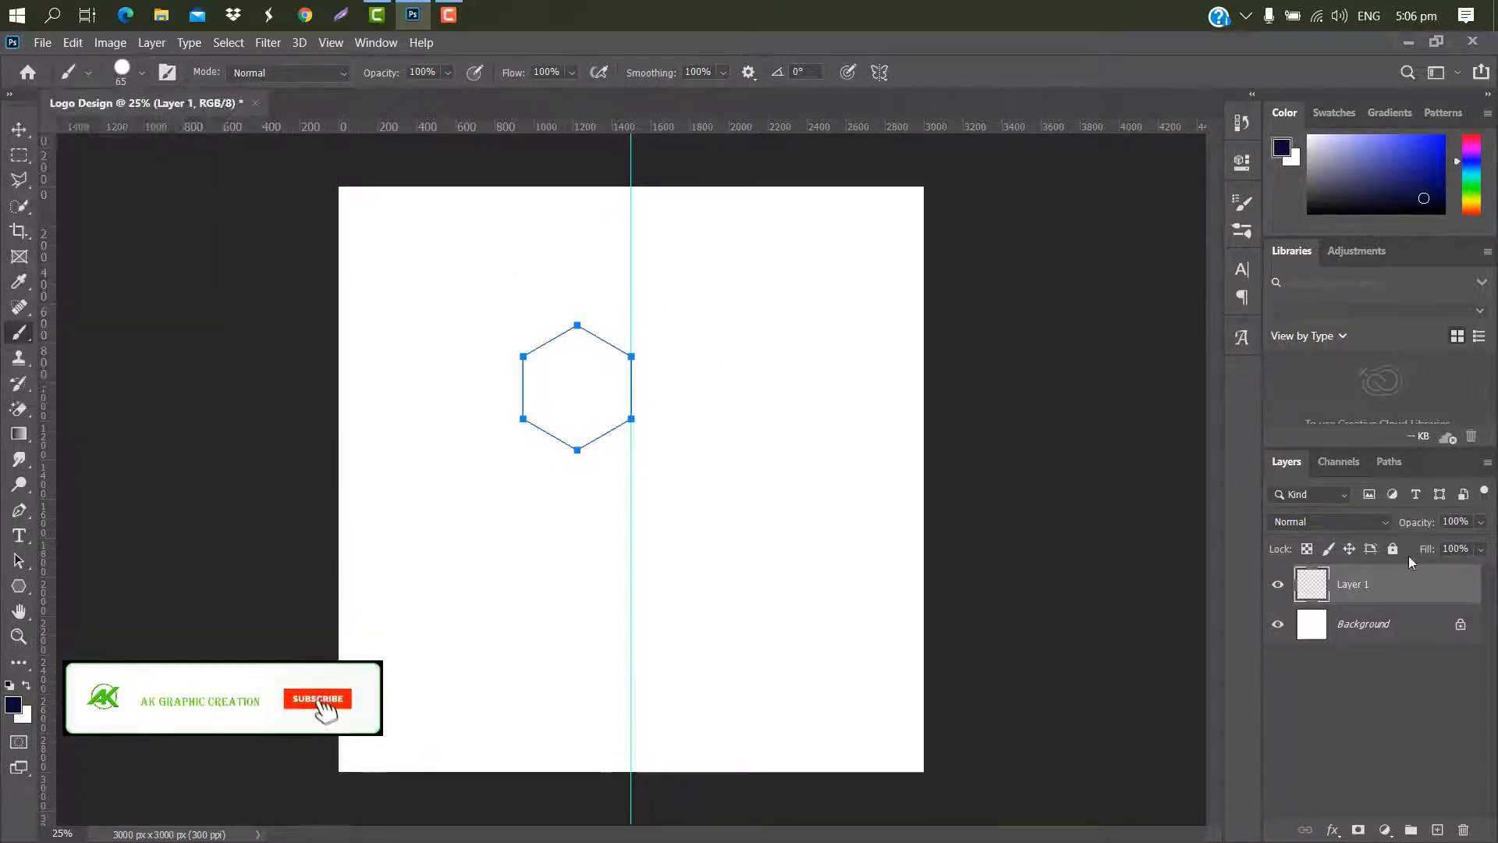
- Stroke the hexagon work path with the brush on Layer 1 and delete the path
click(1378, 463)
right_click(1378, 505)
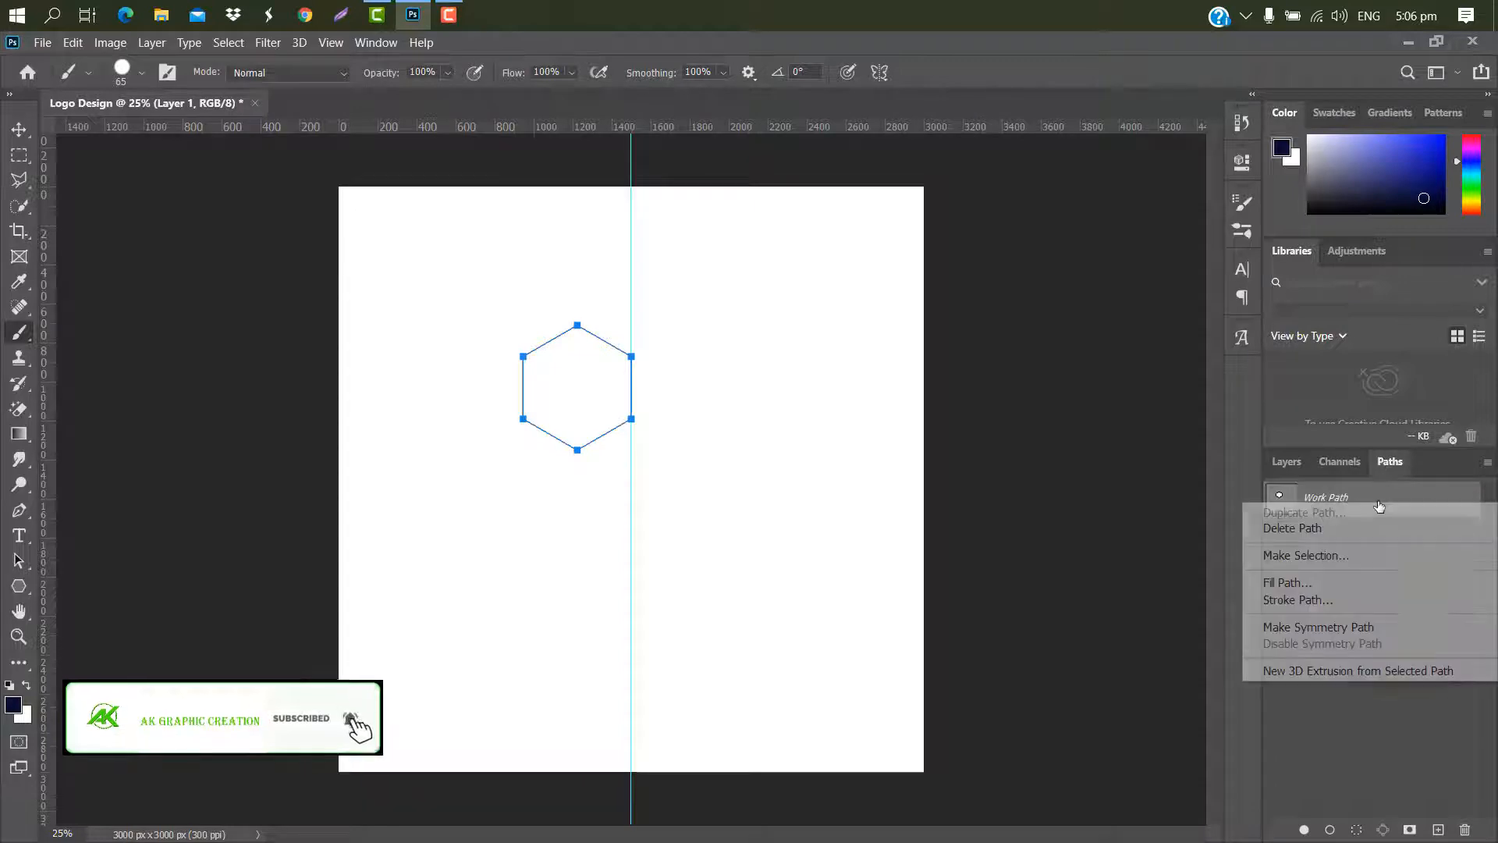
click(1289, 600)
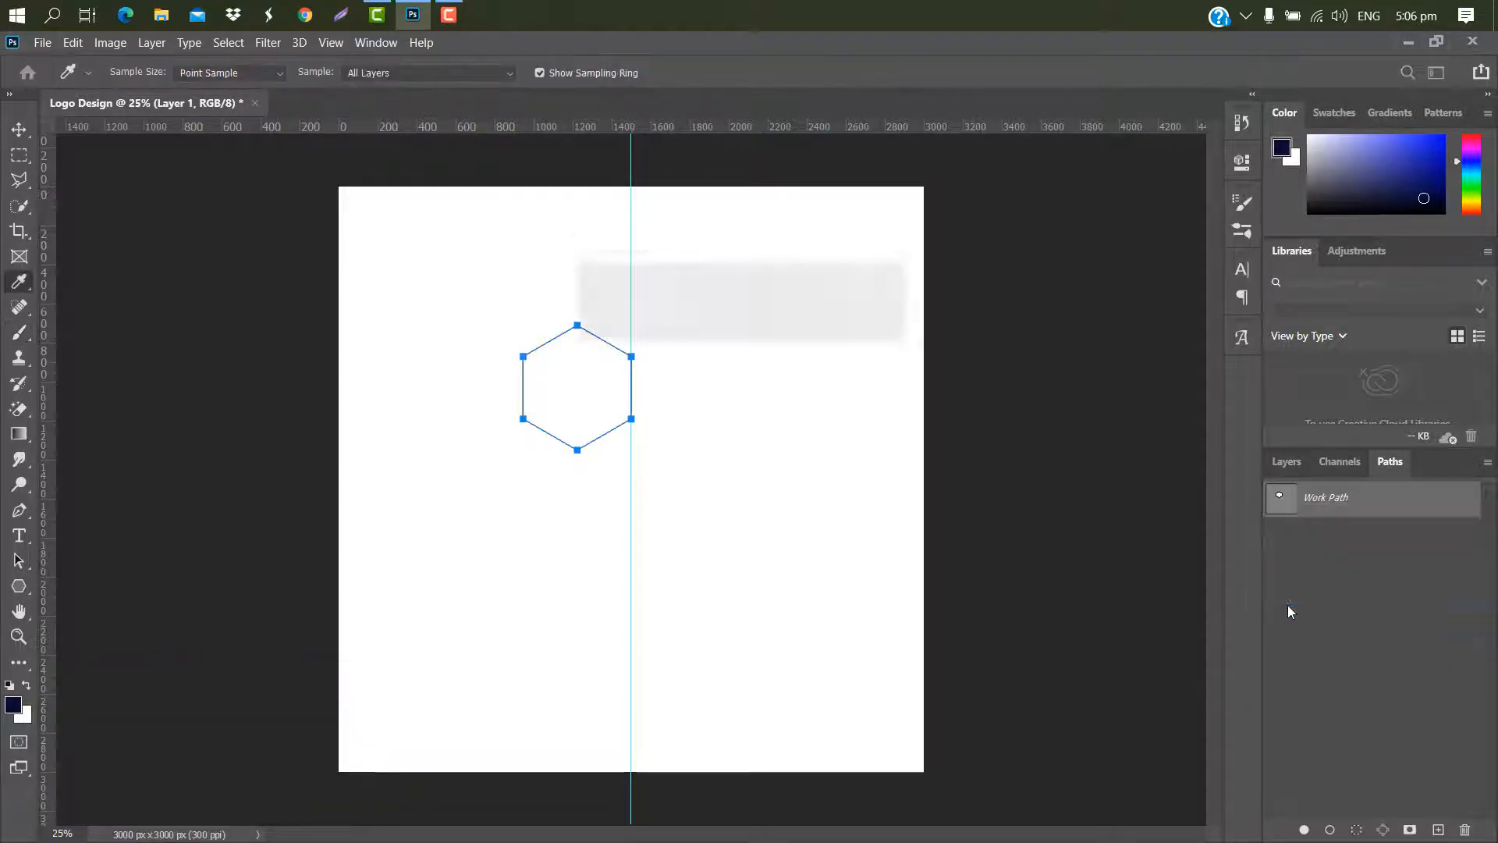
click(872, 286)
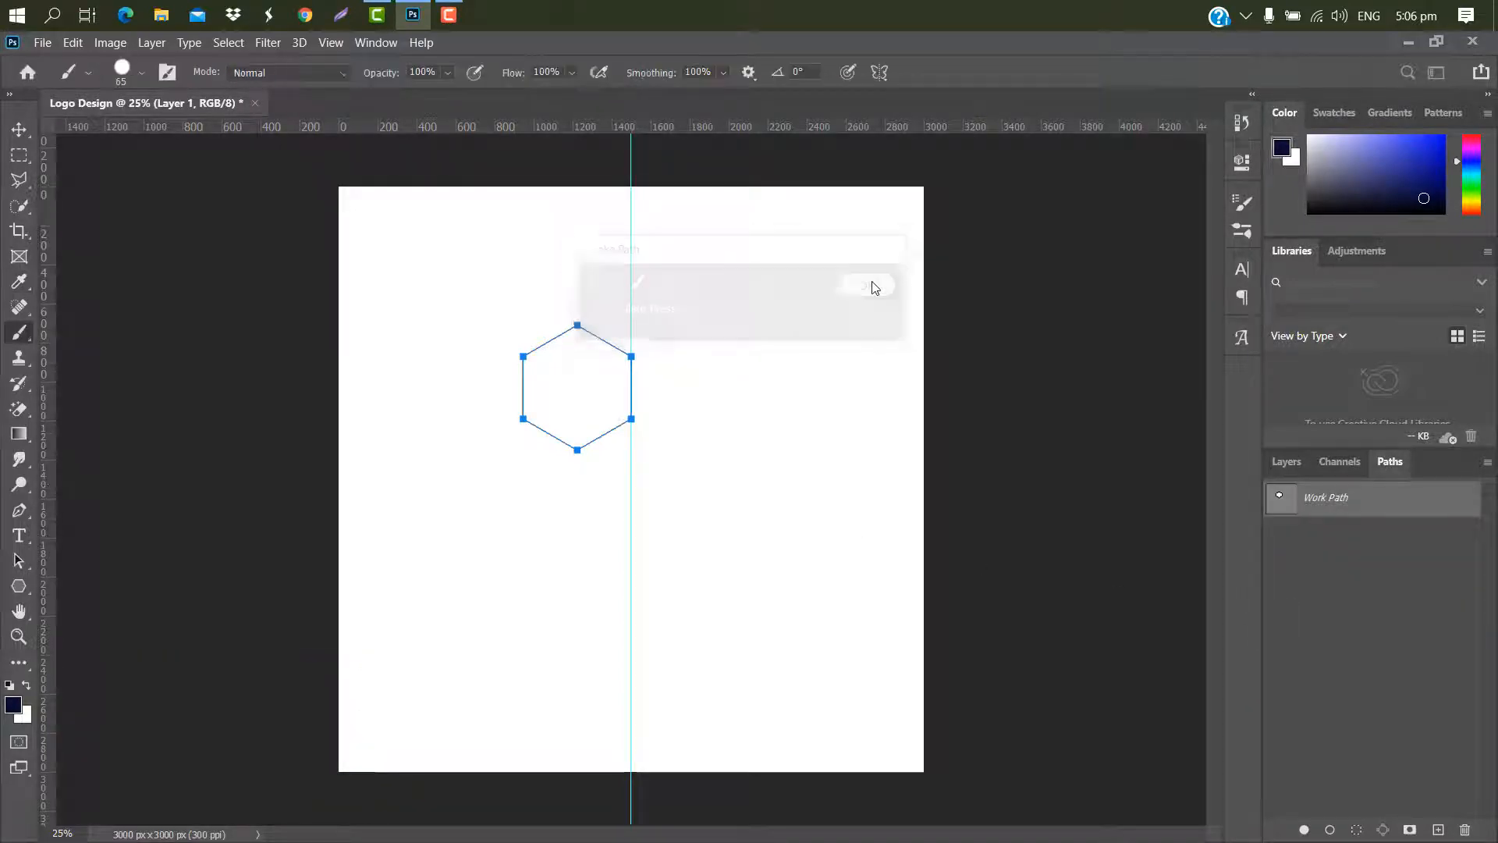
right_click(1392, 508)
click(1326, 528)
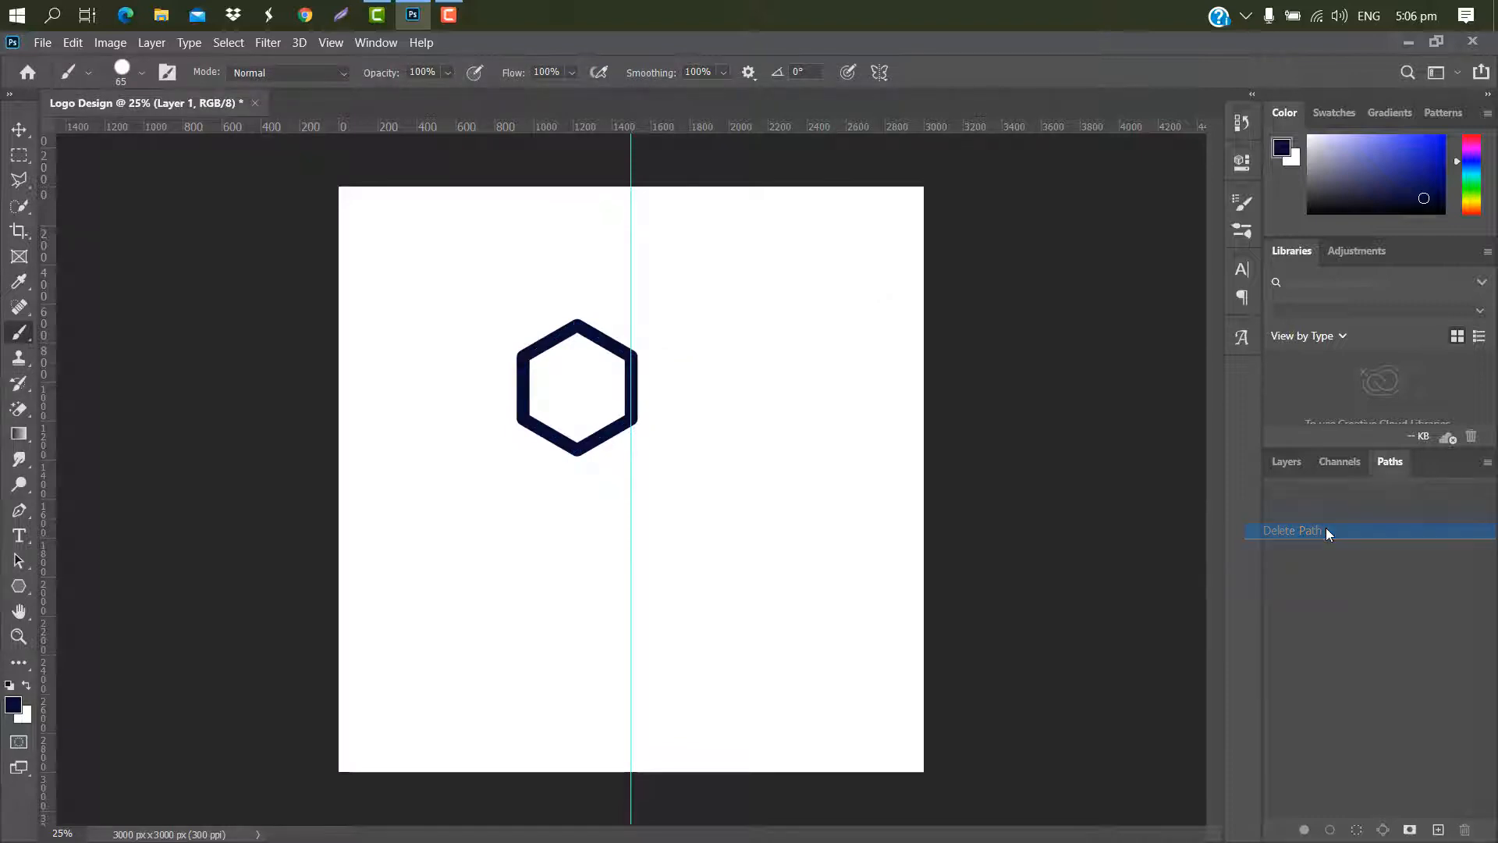
click(1286, 462)
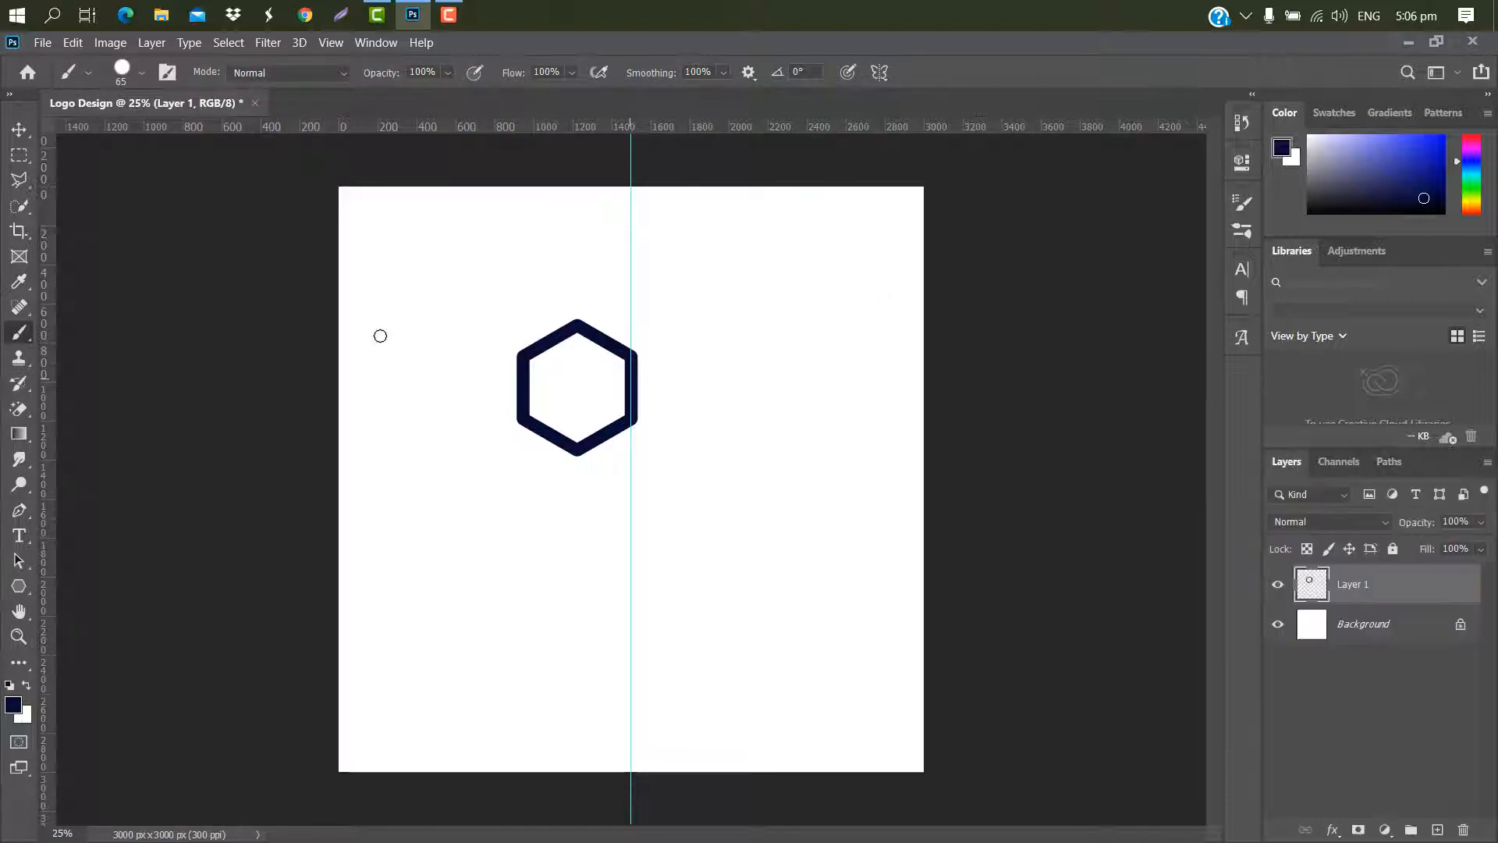
- Transform the hexagon to rest on a flat side at X 819 px, Y 1500 px, and remove the vertical guide
click(19, 129)
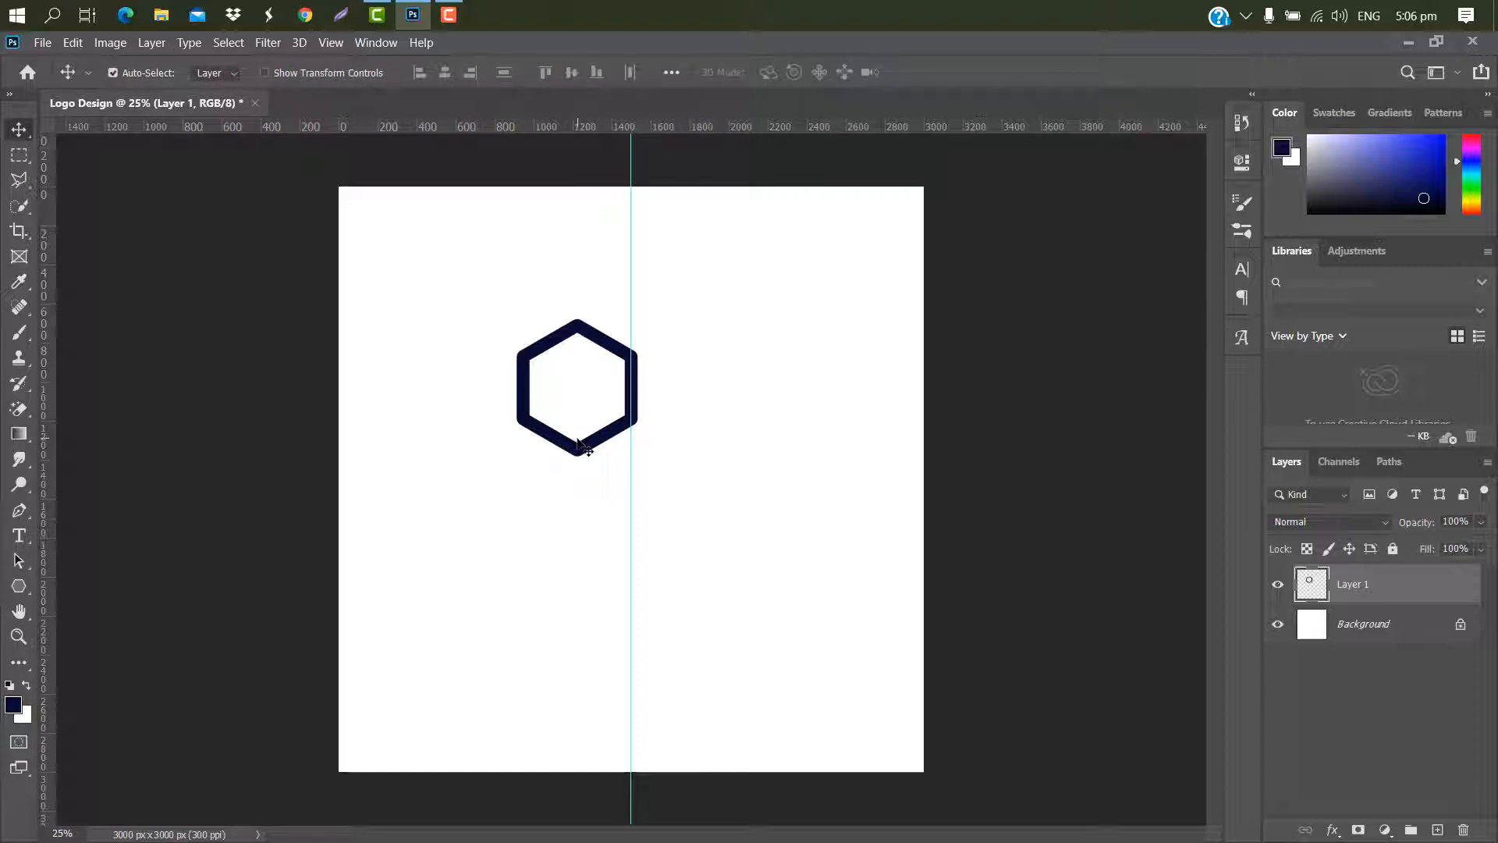
key(ctrl+t)
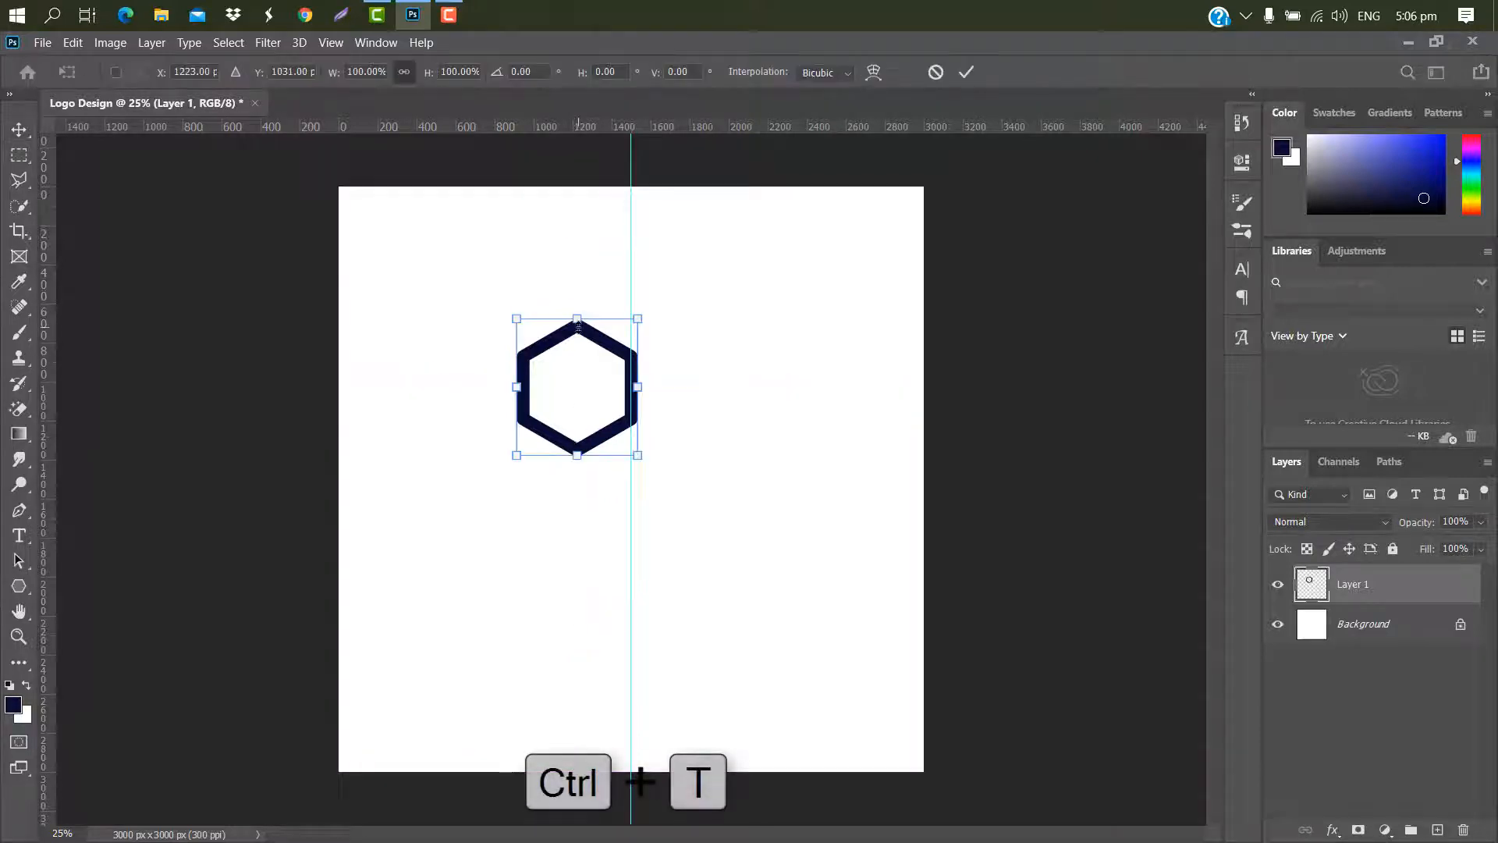
click(544, 72)
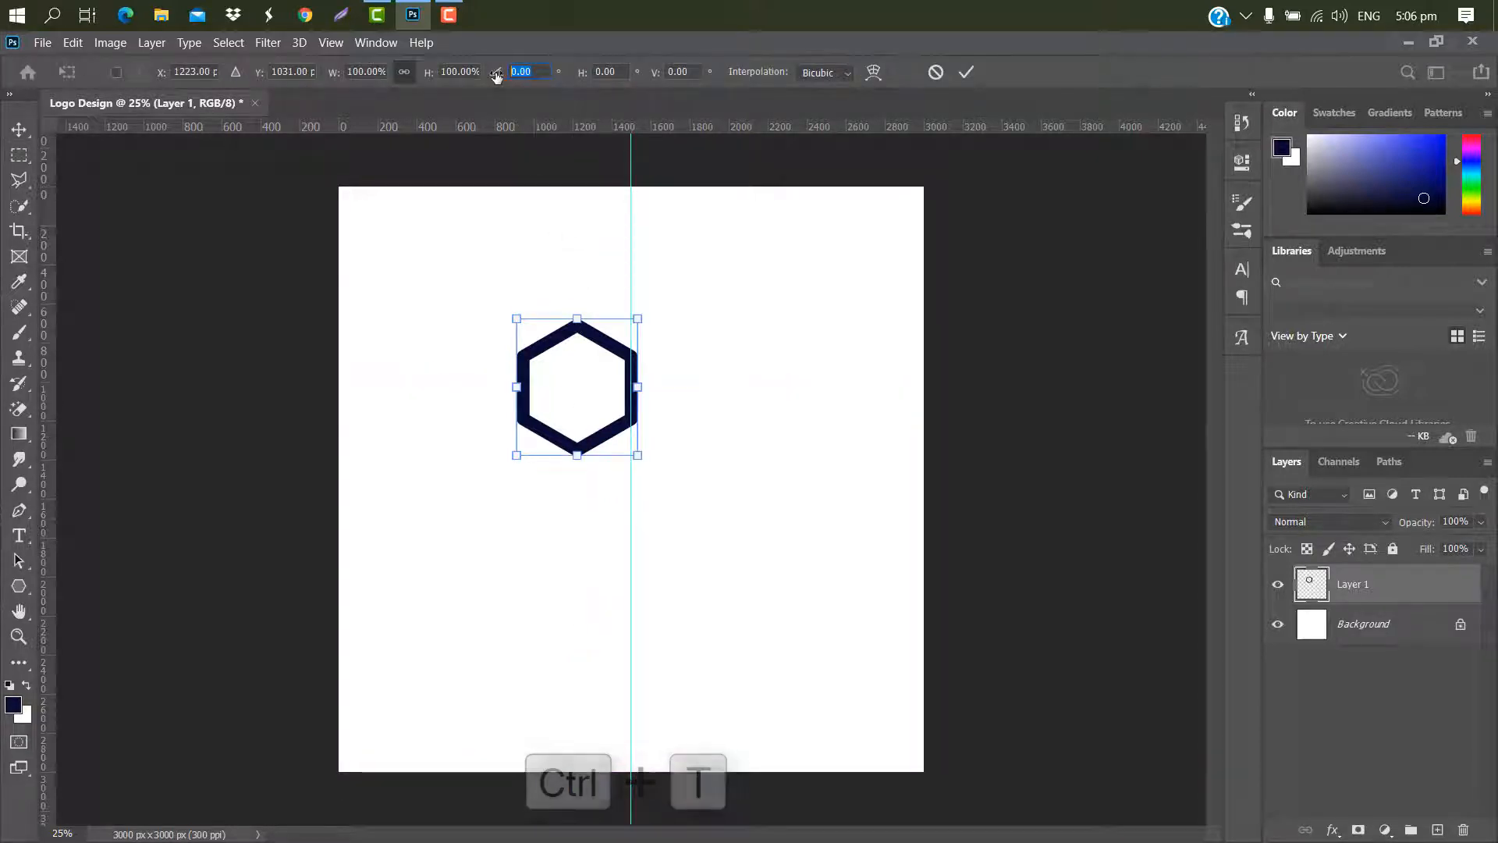
text(9)
key(BackSpace)
drag(573, 380, 505, 466)
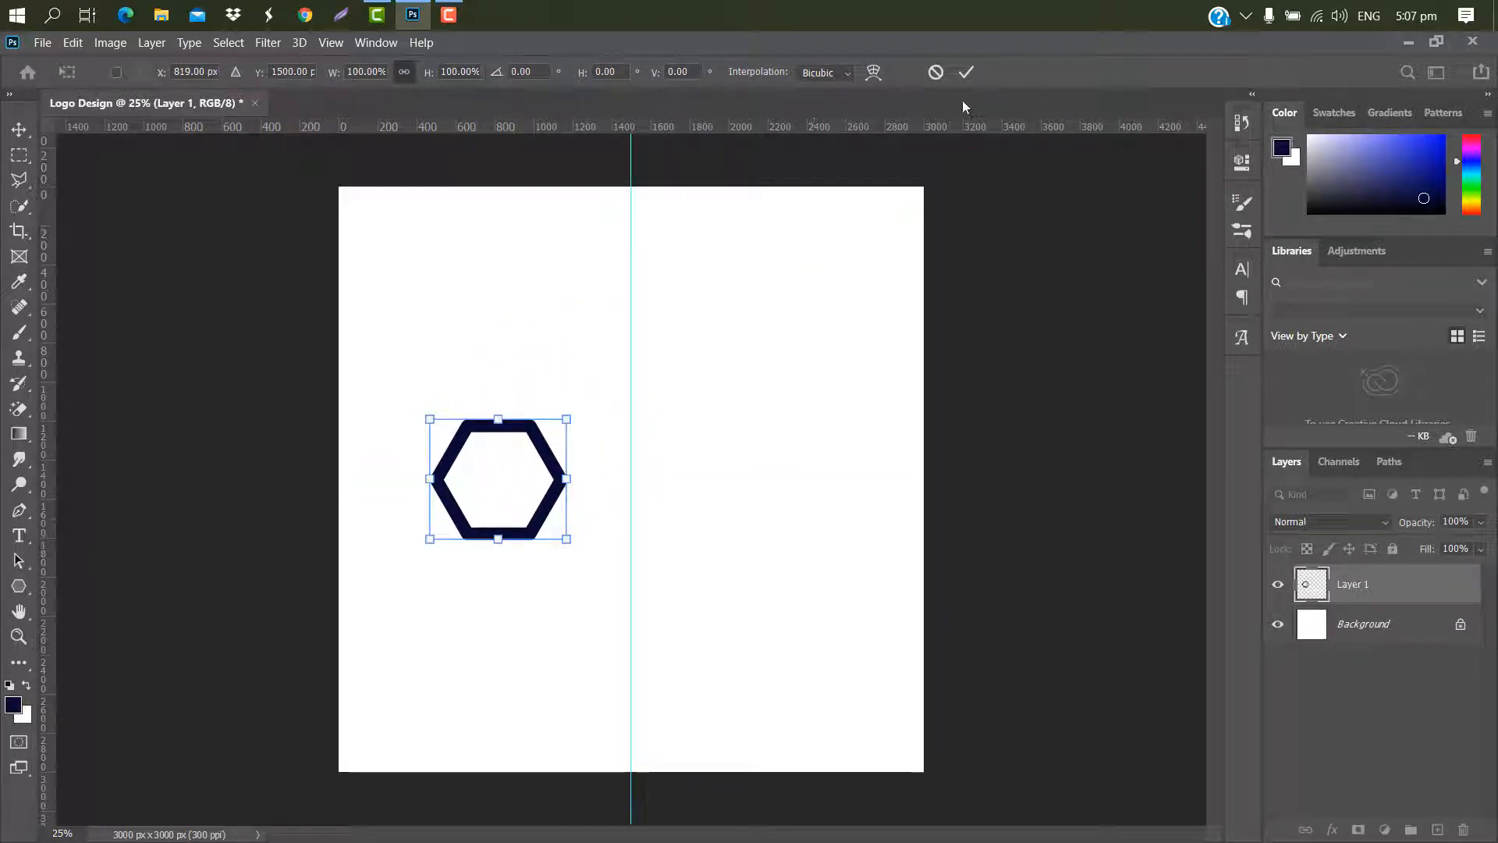
click(966, 72)
drag(632, 378, 47, 344)
- Draw a filled rectangle shape about 1276 by 335 px beneath the hexagon layer and round all its corners to 167.5 px
right_click(19, 585)
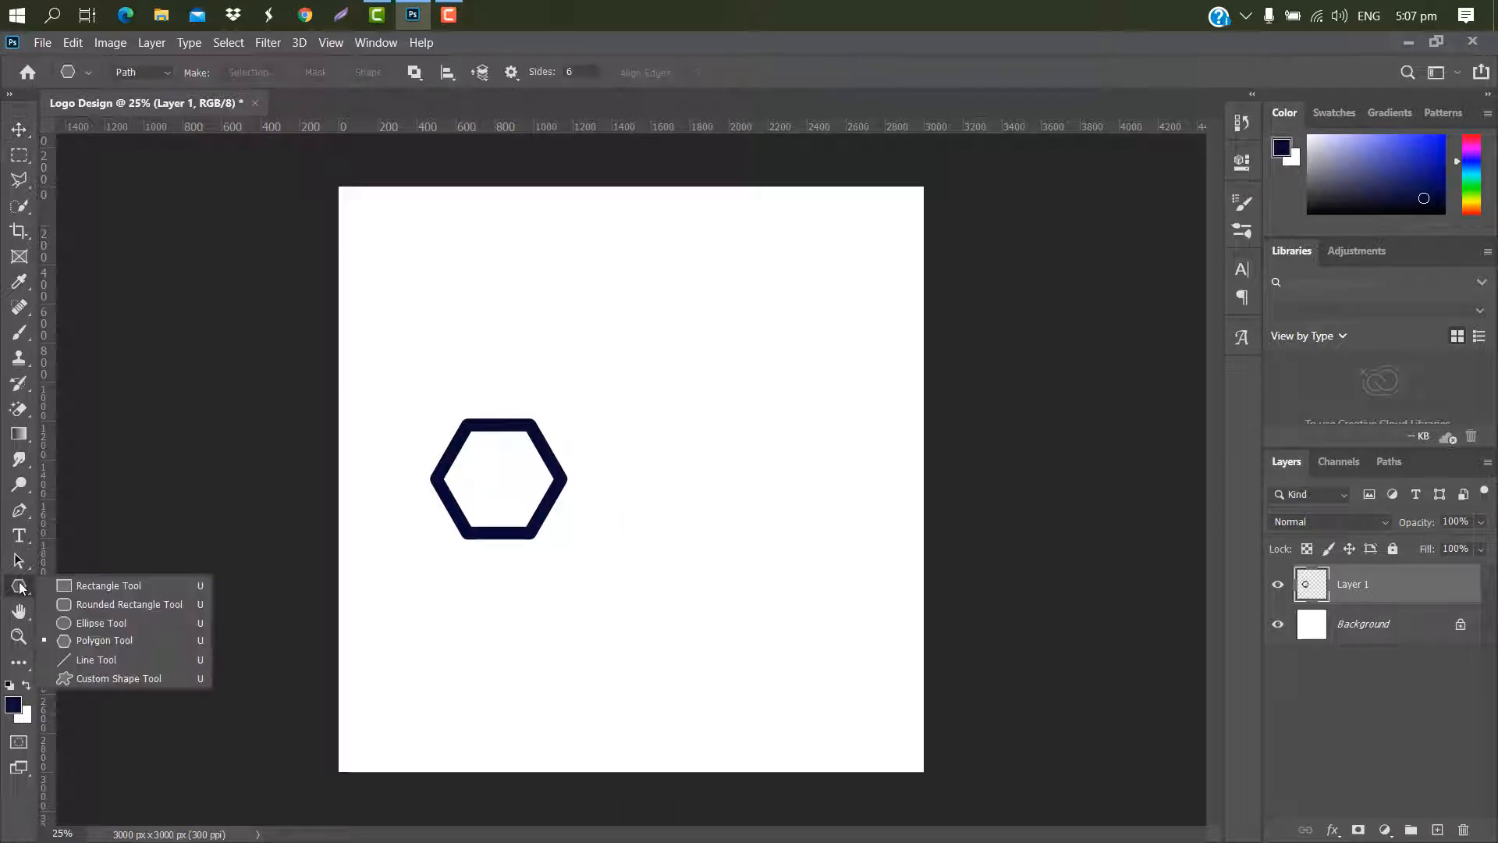
click(105, 585)
click(1388, 631)
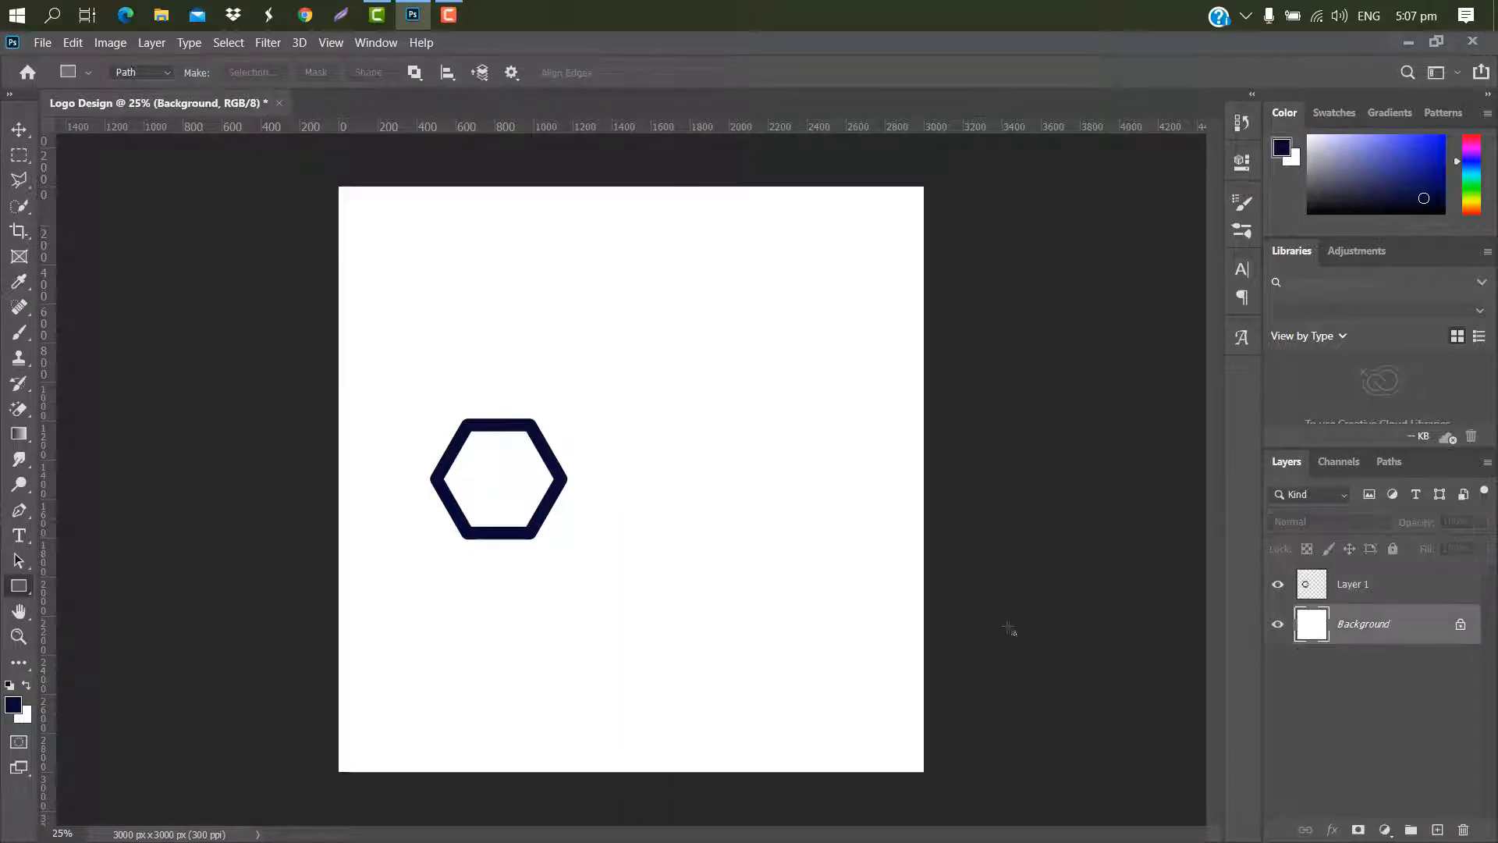
click(174, 74)
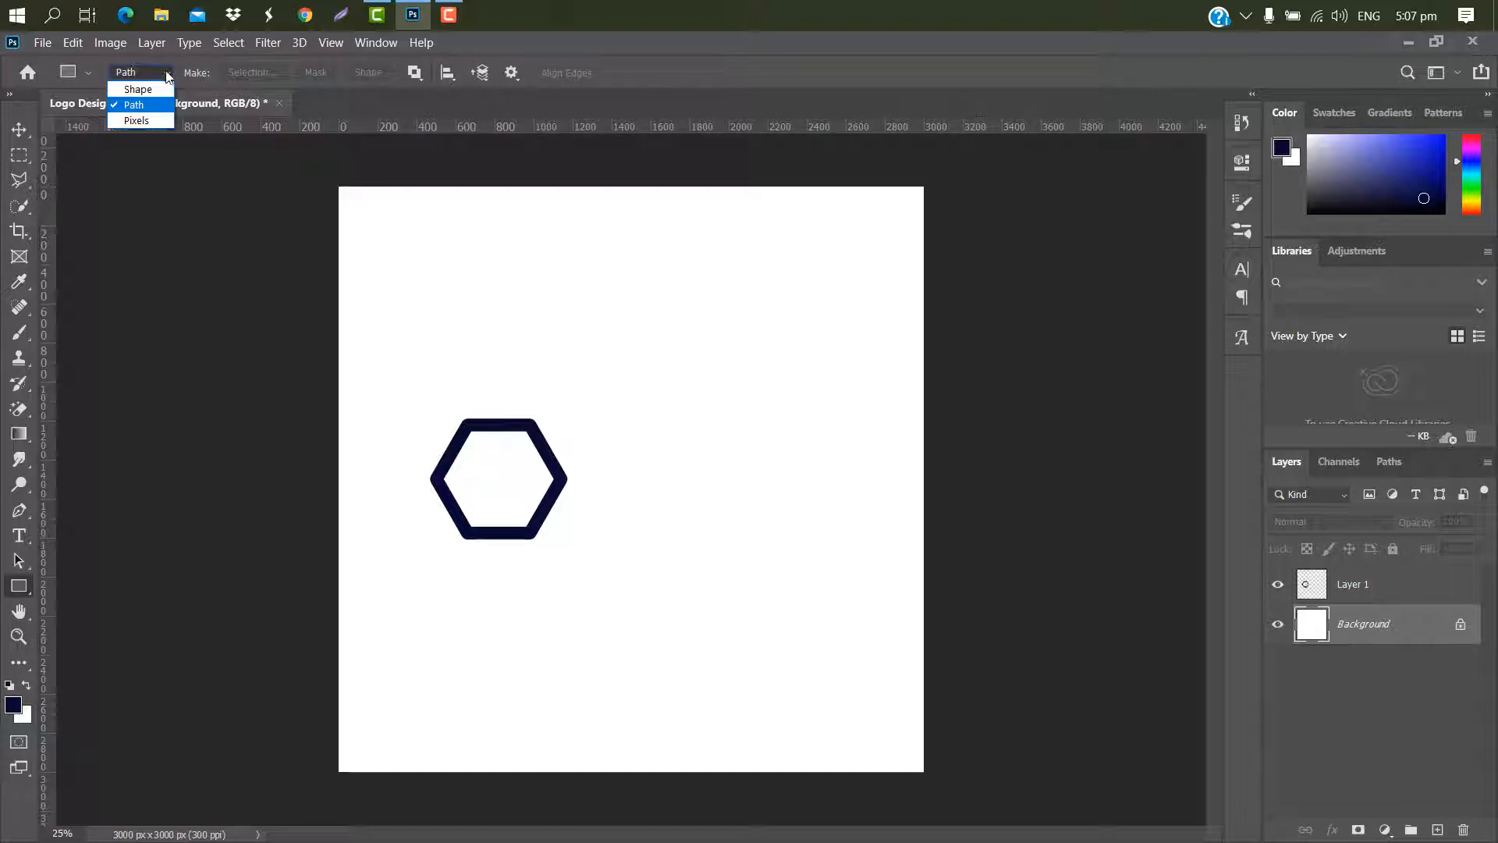
click(131, 86)
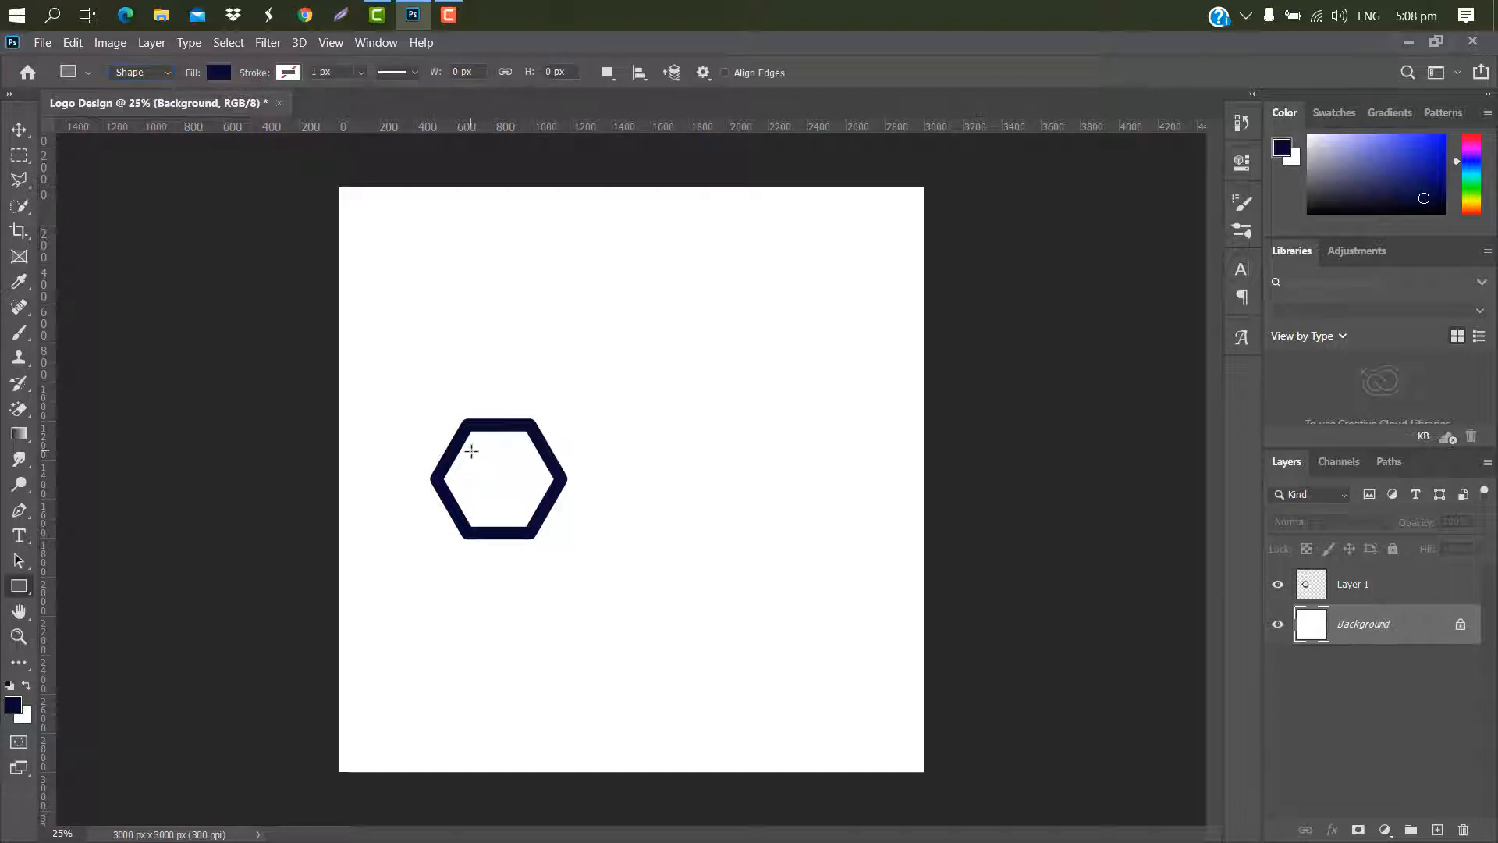
drag(471, 451, 720, 515)
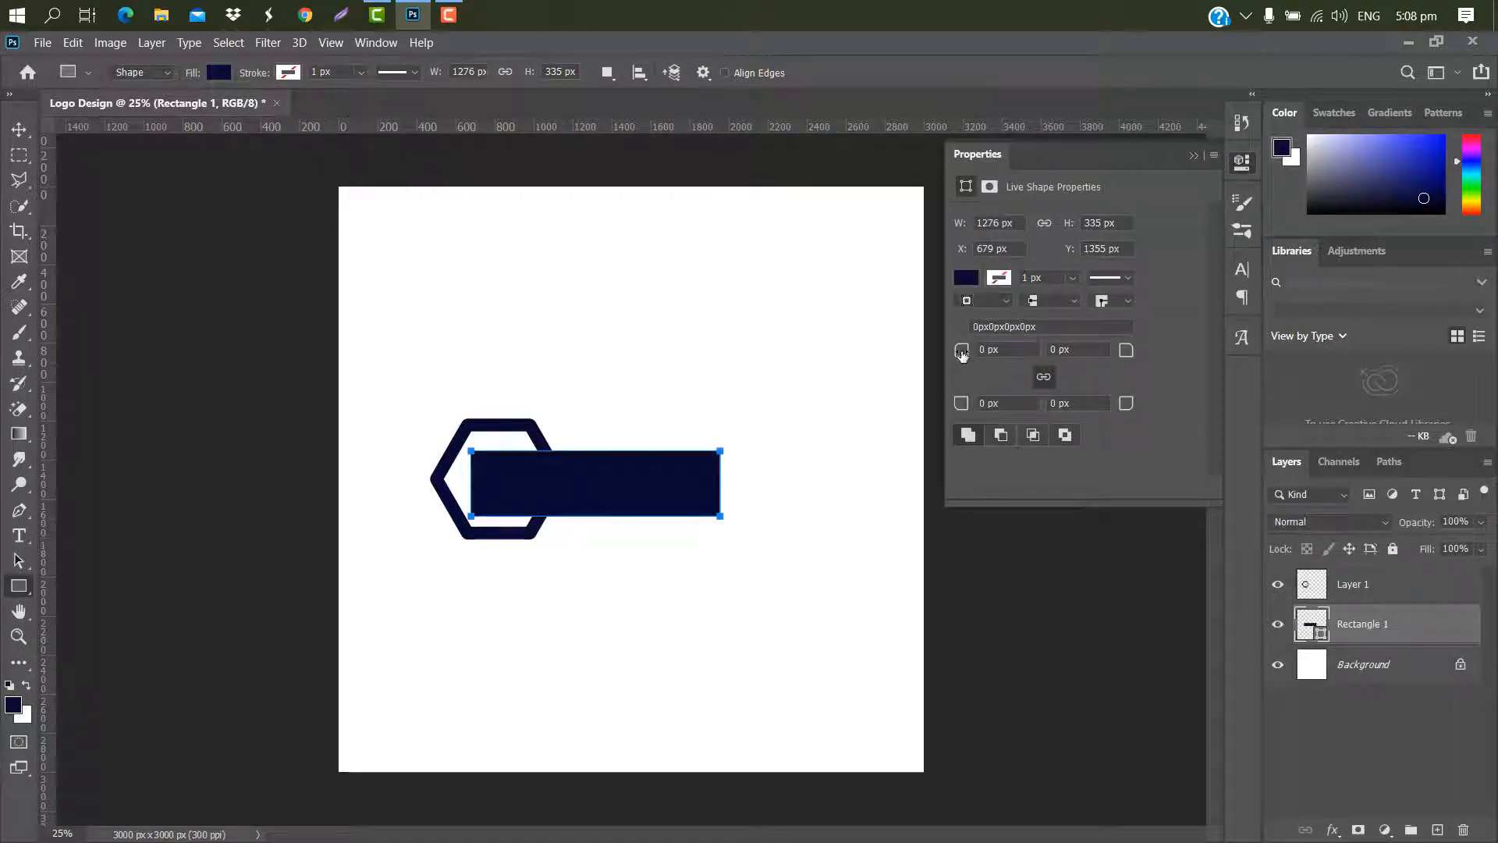
drag(981, 352, 1159, 351)
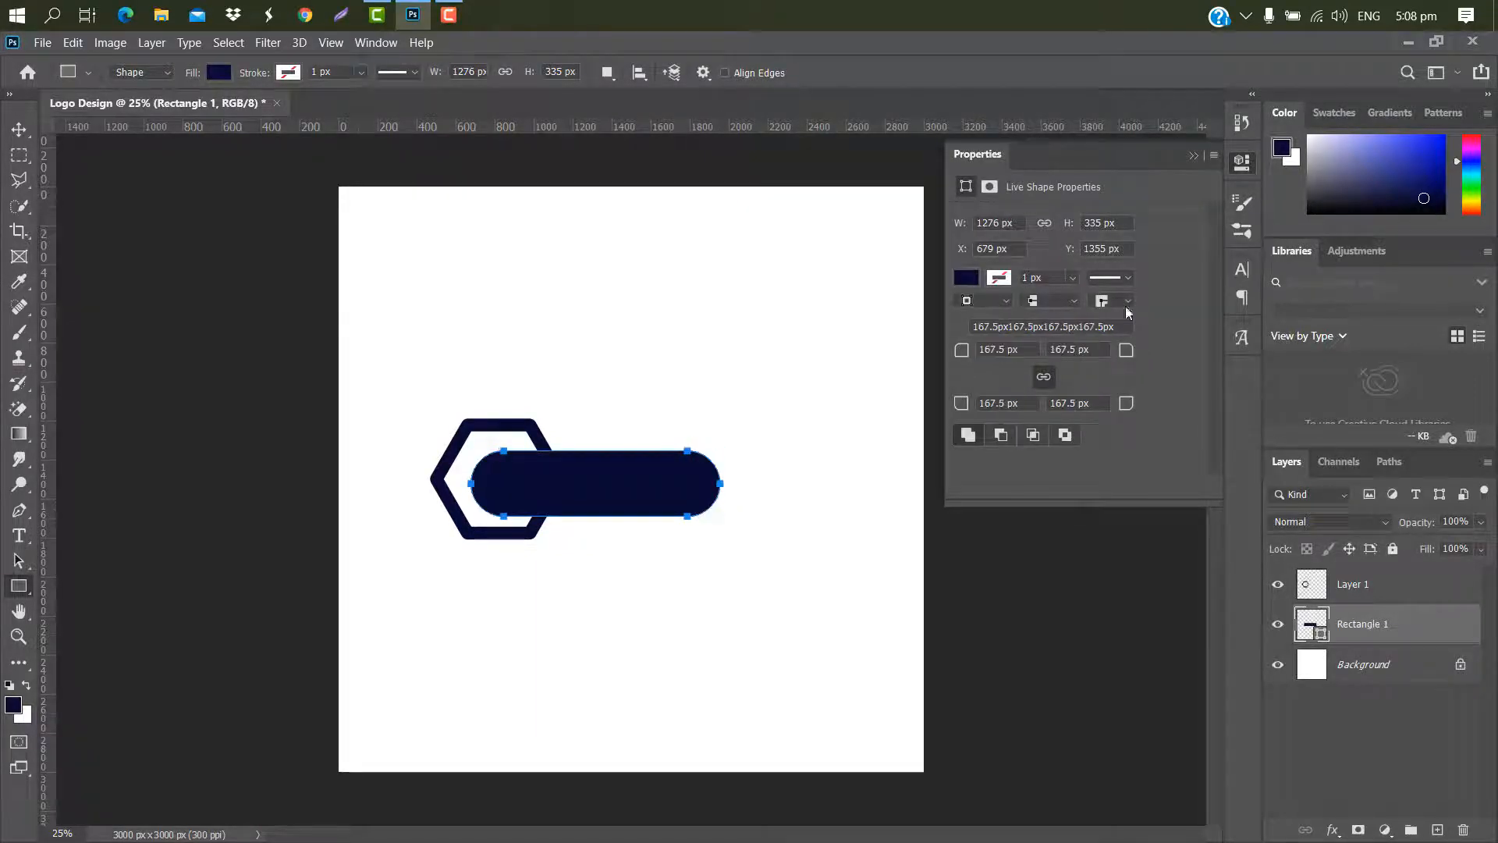
click(1194, 154)
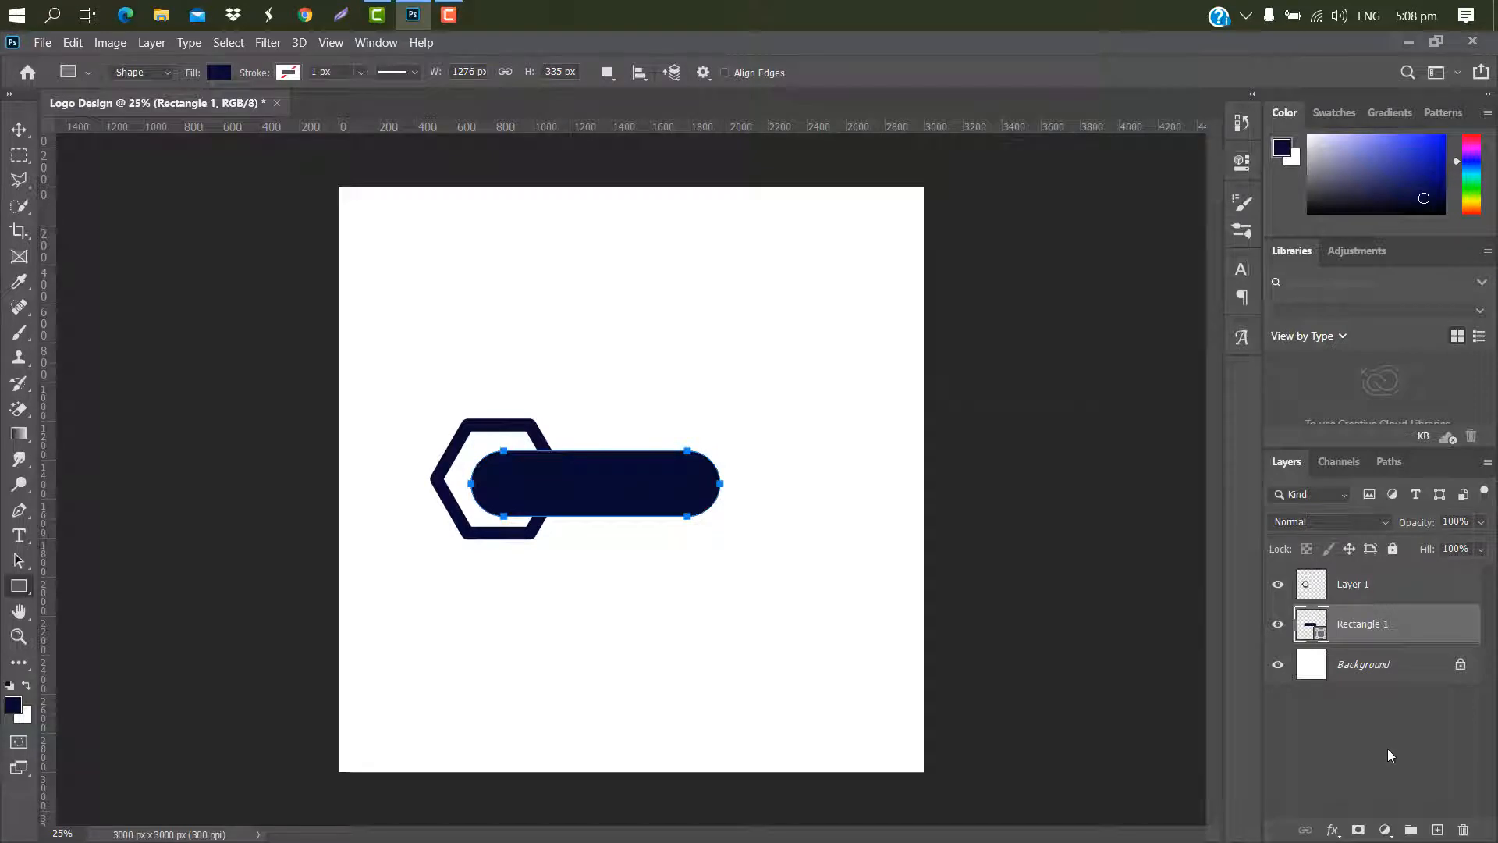
- Recolour the rounded rectangle to the light grey-blue ccdcdf
double_click(1320, 634)
click(1249, 445)
click(1002, 374)
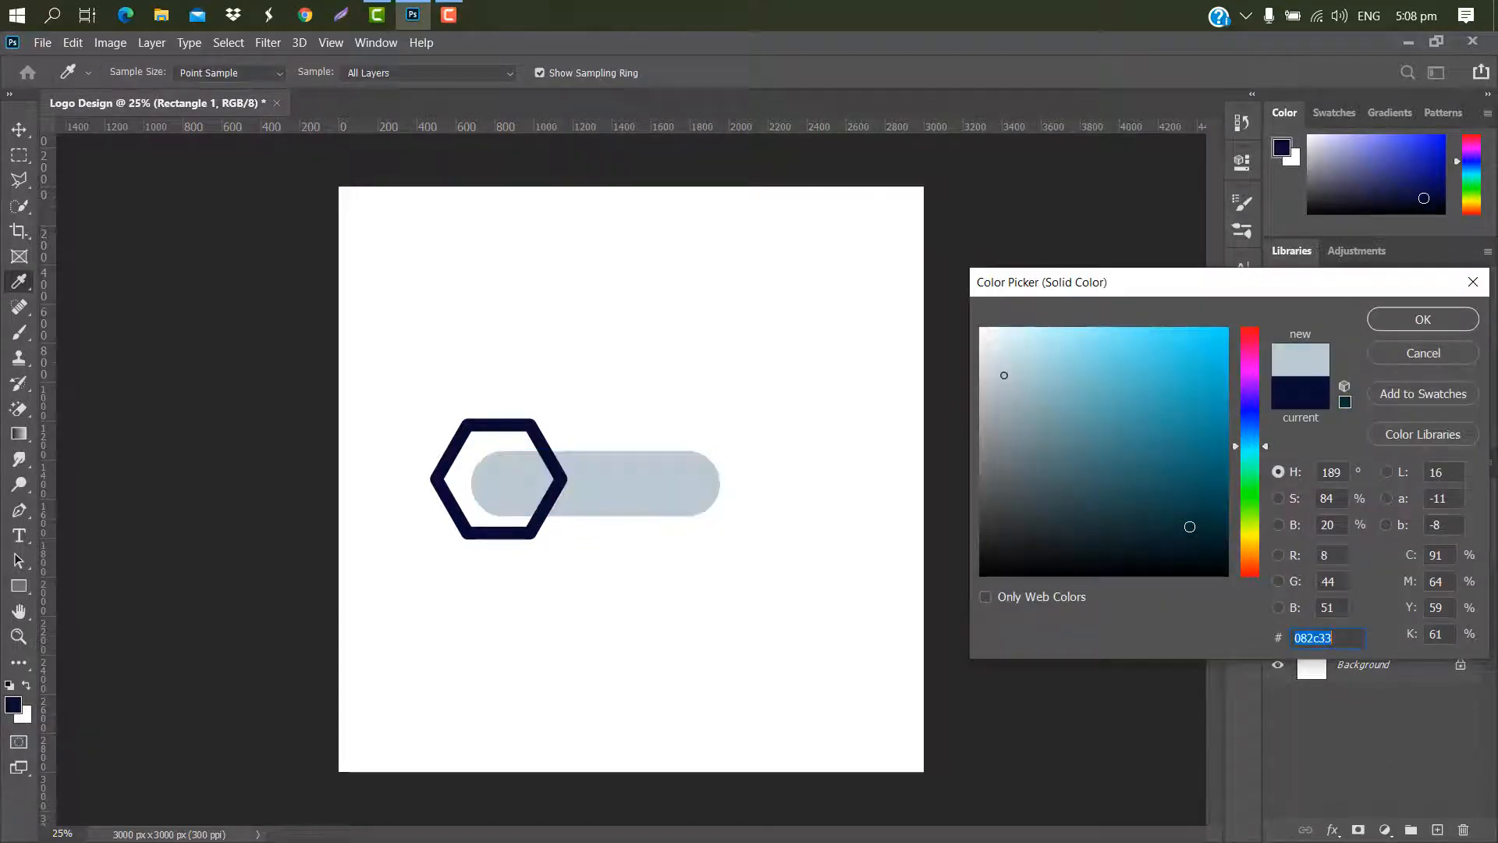
drag(1004, 373, 1002, 356)
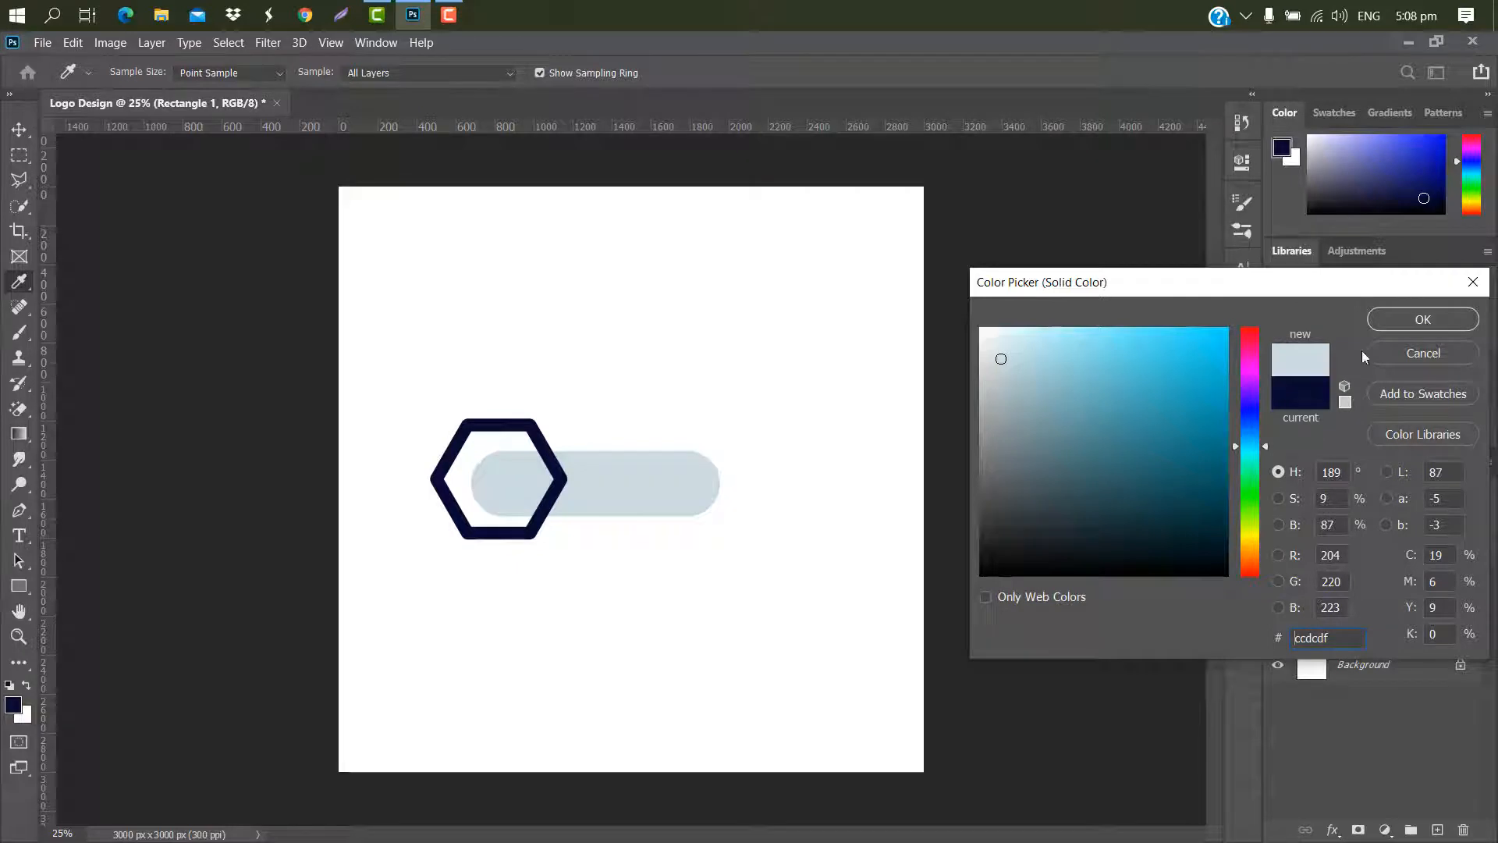
click(1422, 320)
- Reposition the light rounded rectangle inside the hexagon, centred at about X 1270 px, Y 1529 px
key(ctrl+t)
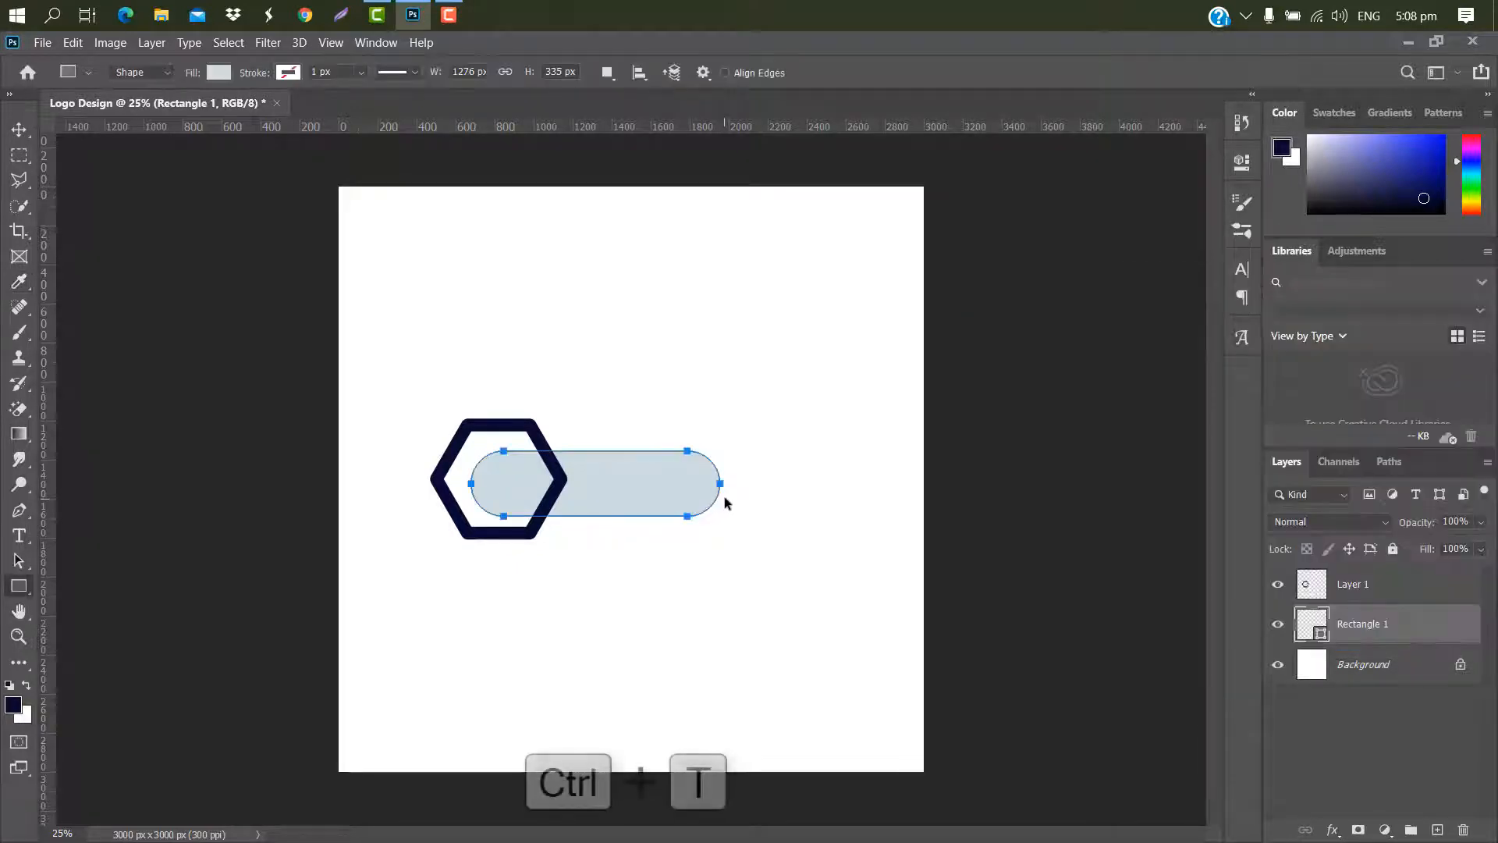
drag(692, 490, 678, 491)
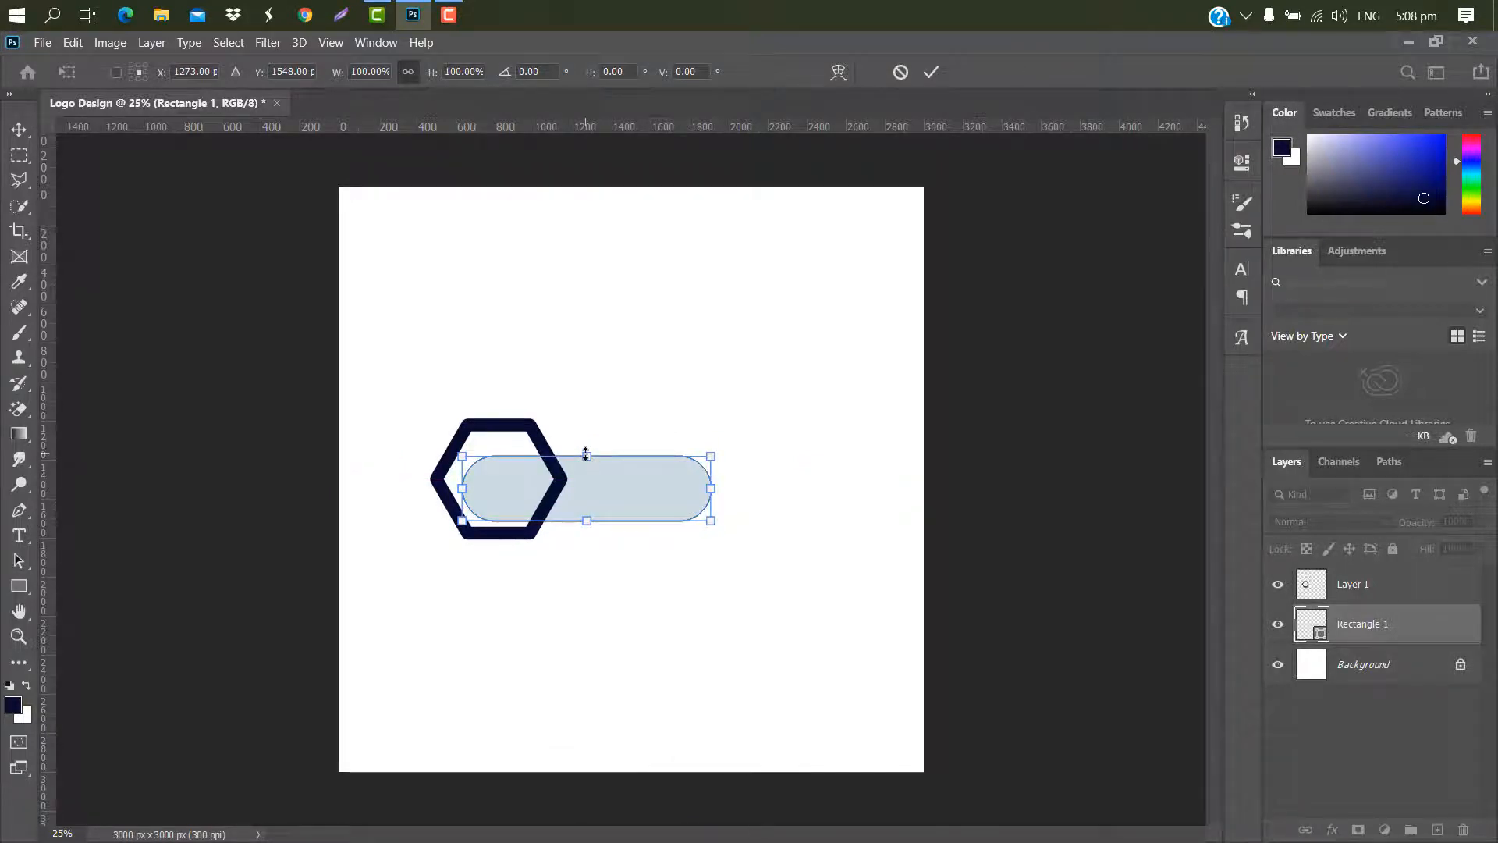
scroll(585, 453, up, 3)
scroll(585, 454, up, 4)
key(Up)
key(Up)
key(Up)
key(Up)
key(Up)
key(Up)
key(Up)
key(Up)
key(Up)
key(Up)
key(Up)
key(Left)
key(Left)
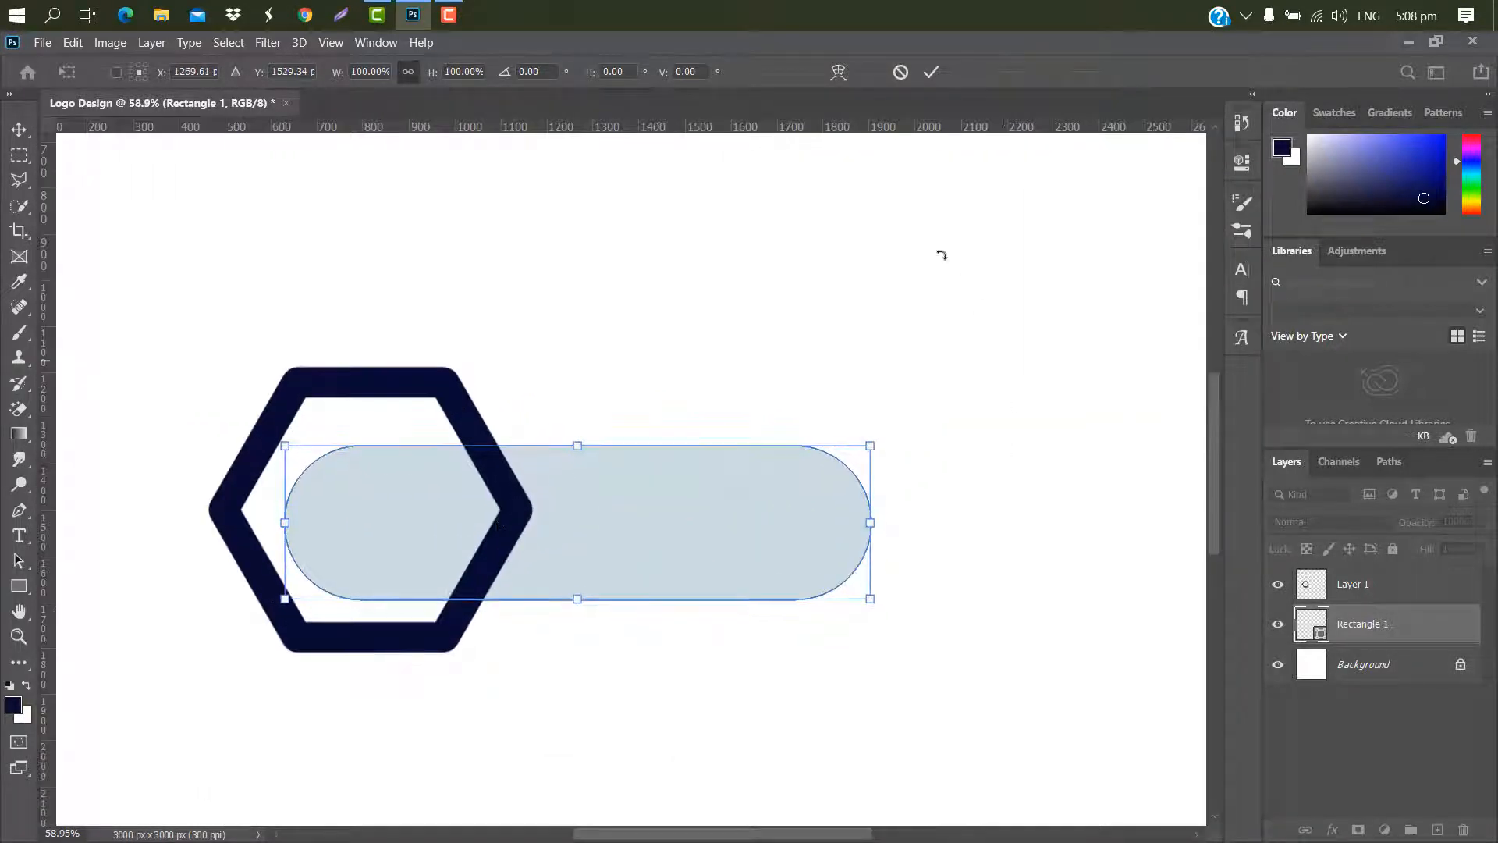
click(930, 72)
scroll(624, 367, down, 4)
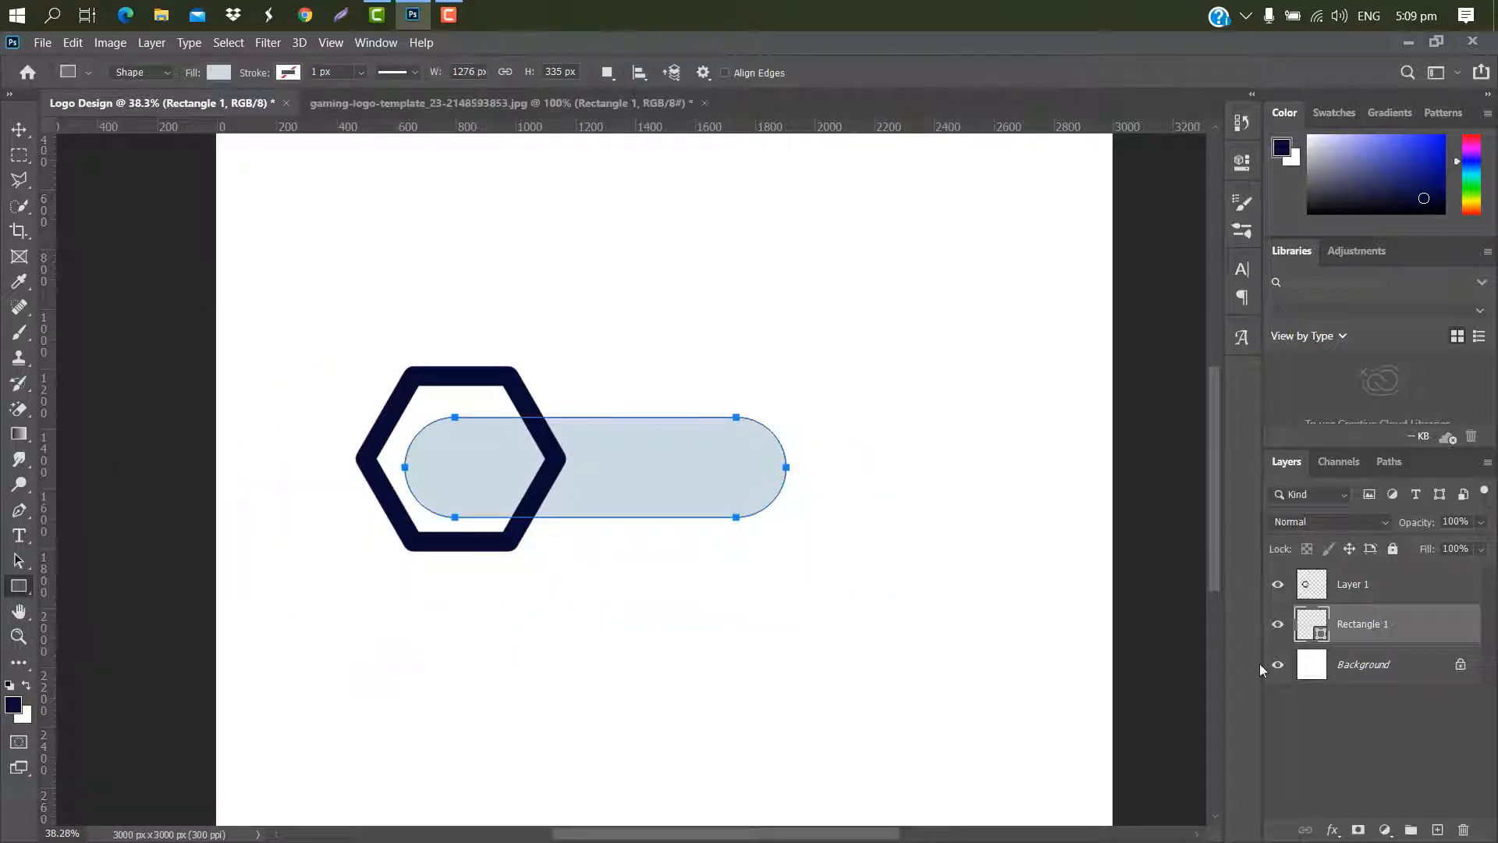
- Duplicate the rounded rectangle layer and recolour the copy to ff0279
drag(1367, 636, 1438, 828)
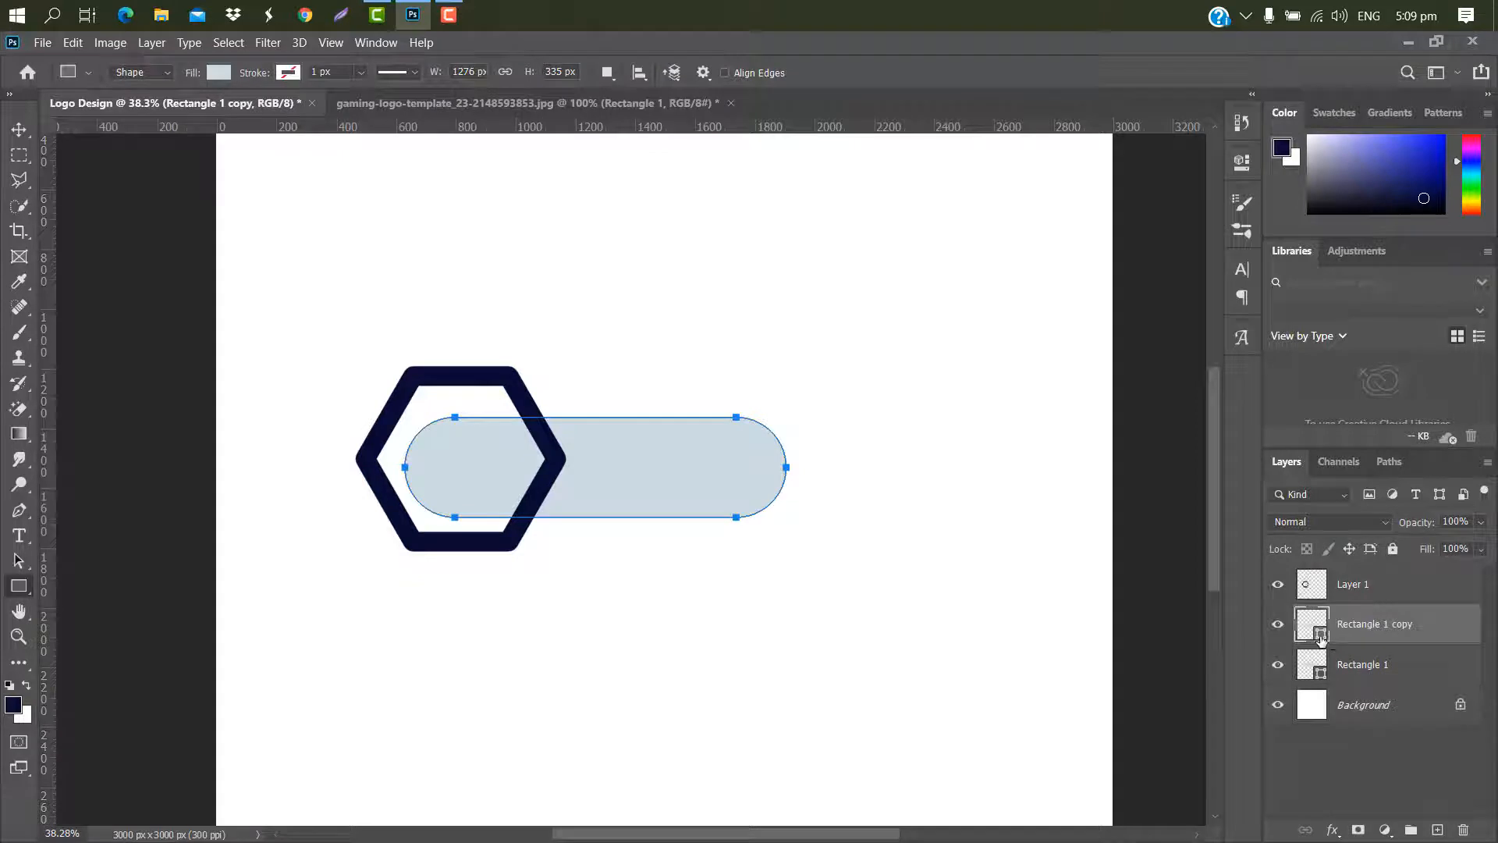
double_click(1321, 634)
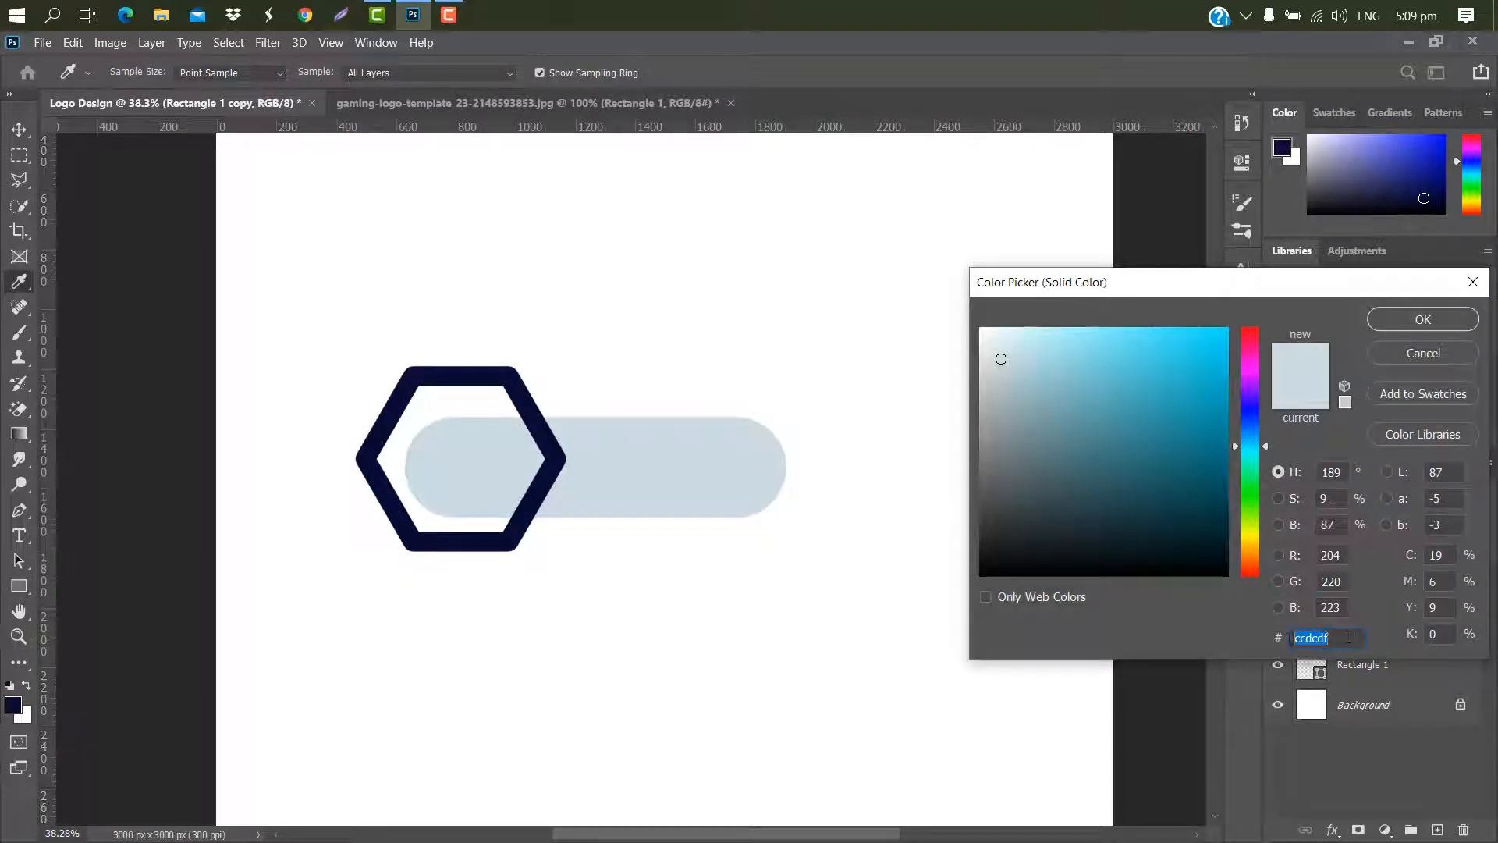
text(ff0279)
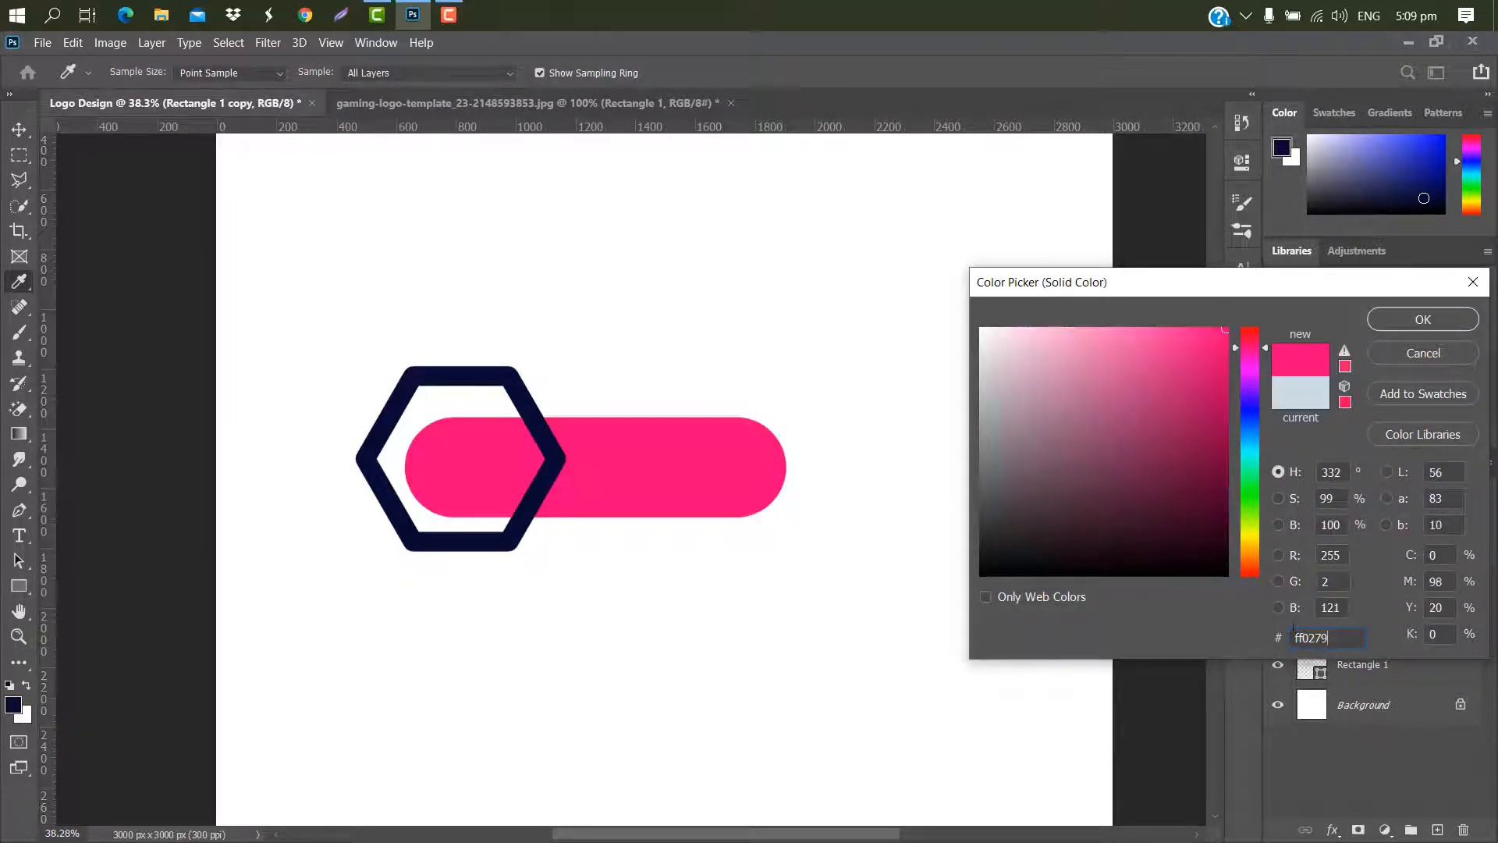
click(1428, 319)
- Scale the pink copy to about 47.87% width and 29.93% height, centred at about X 1124 px, Y 1500 px
key(ctrl+t)
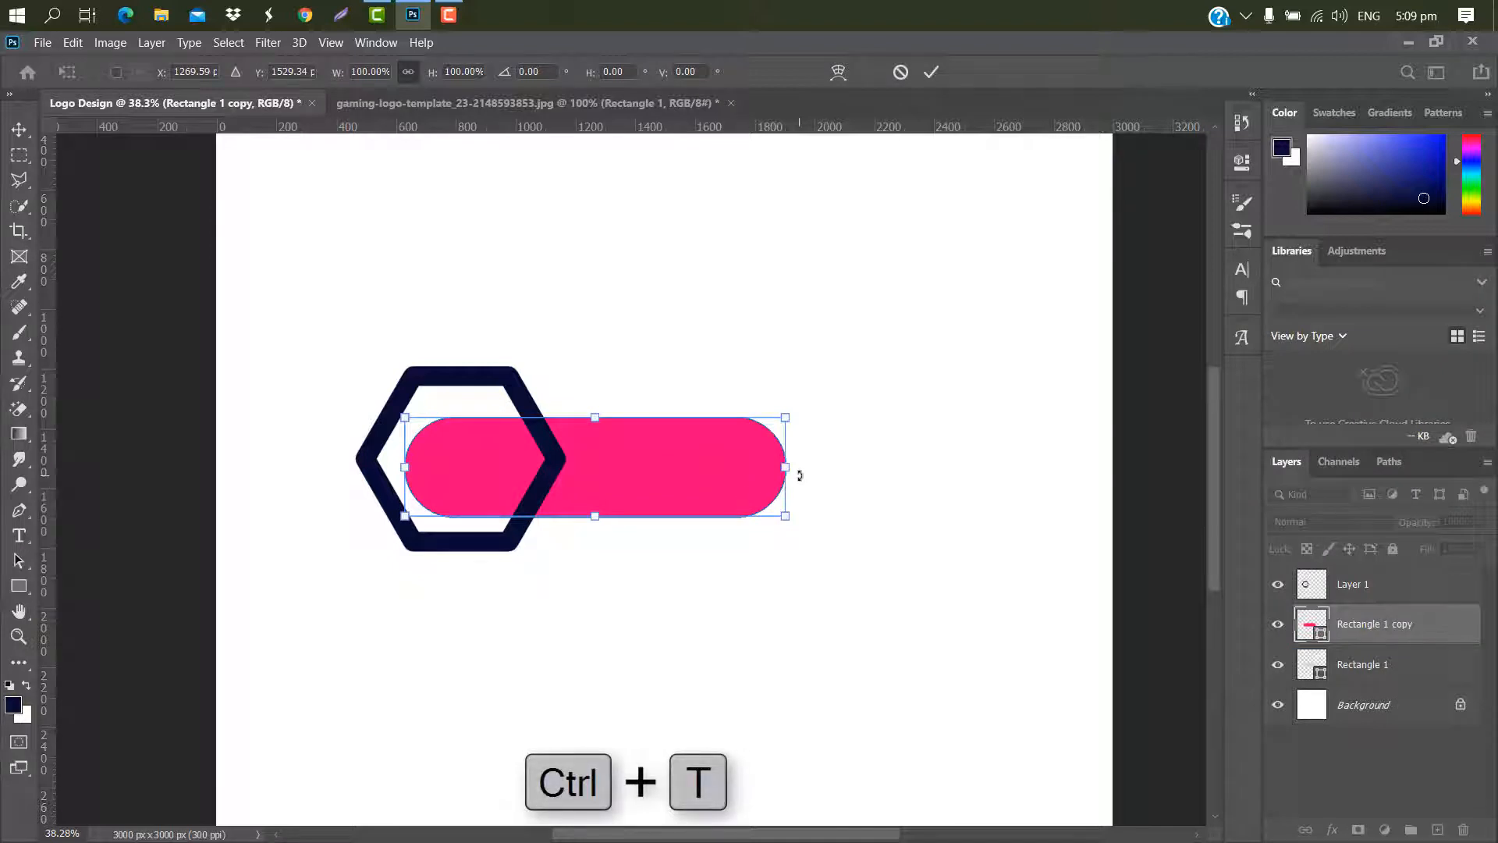
drag(802, 472, 584, 460)
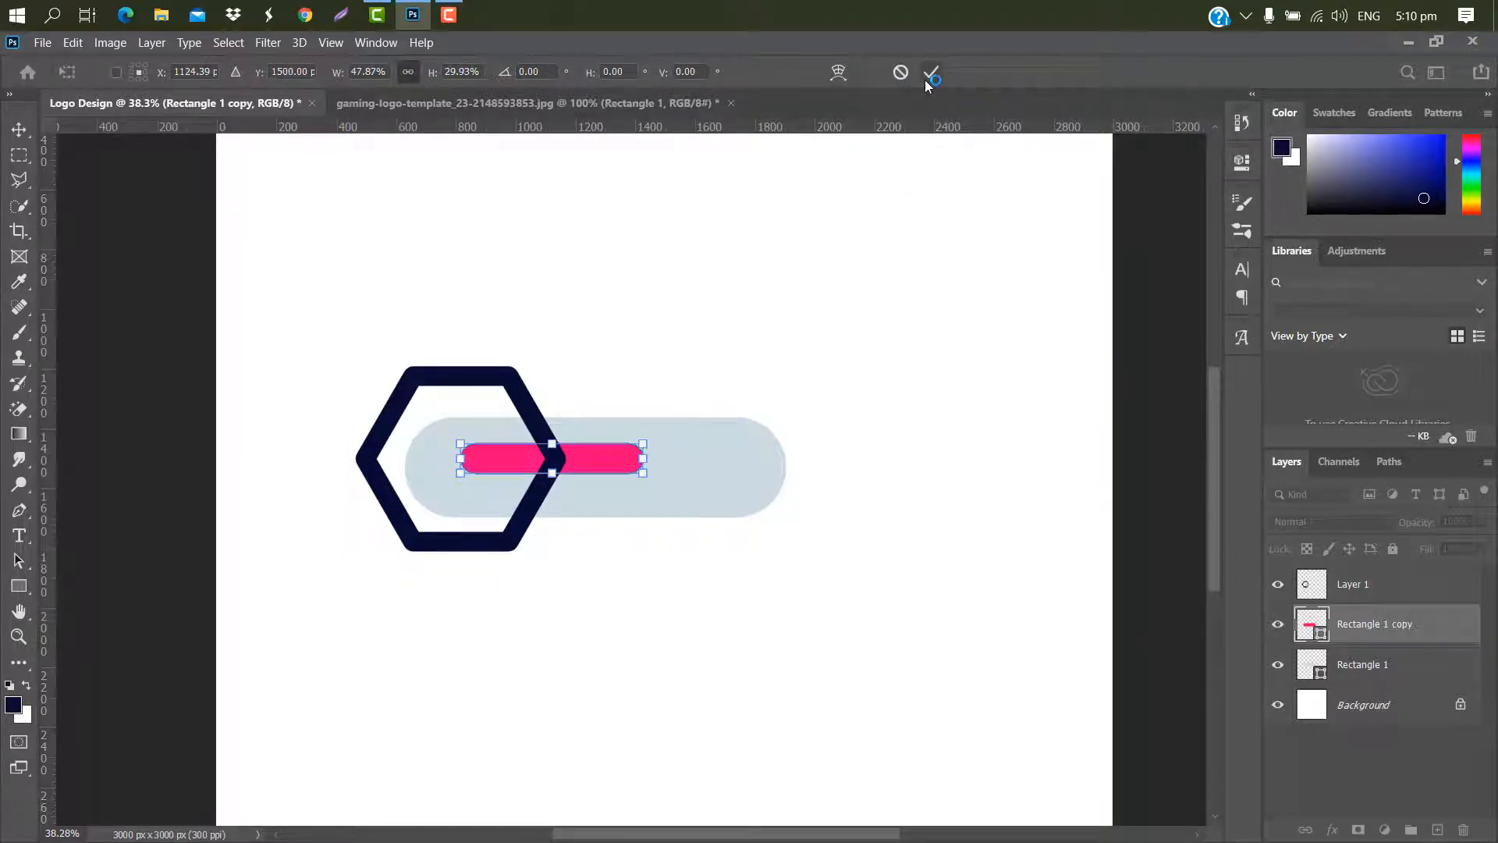
click(925, 78)
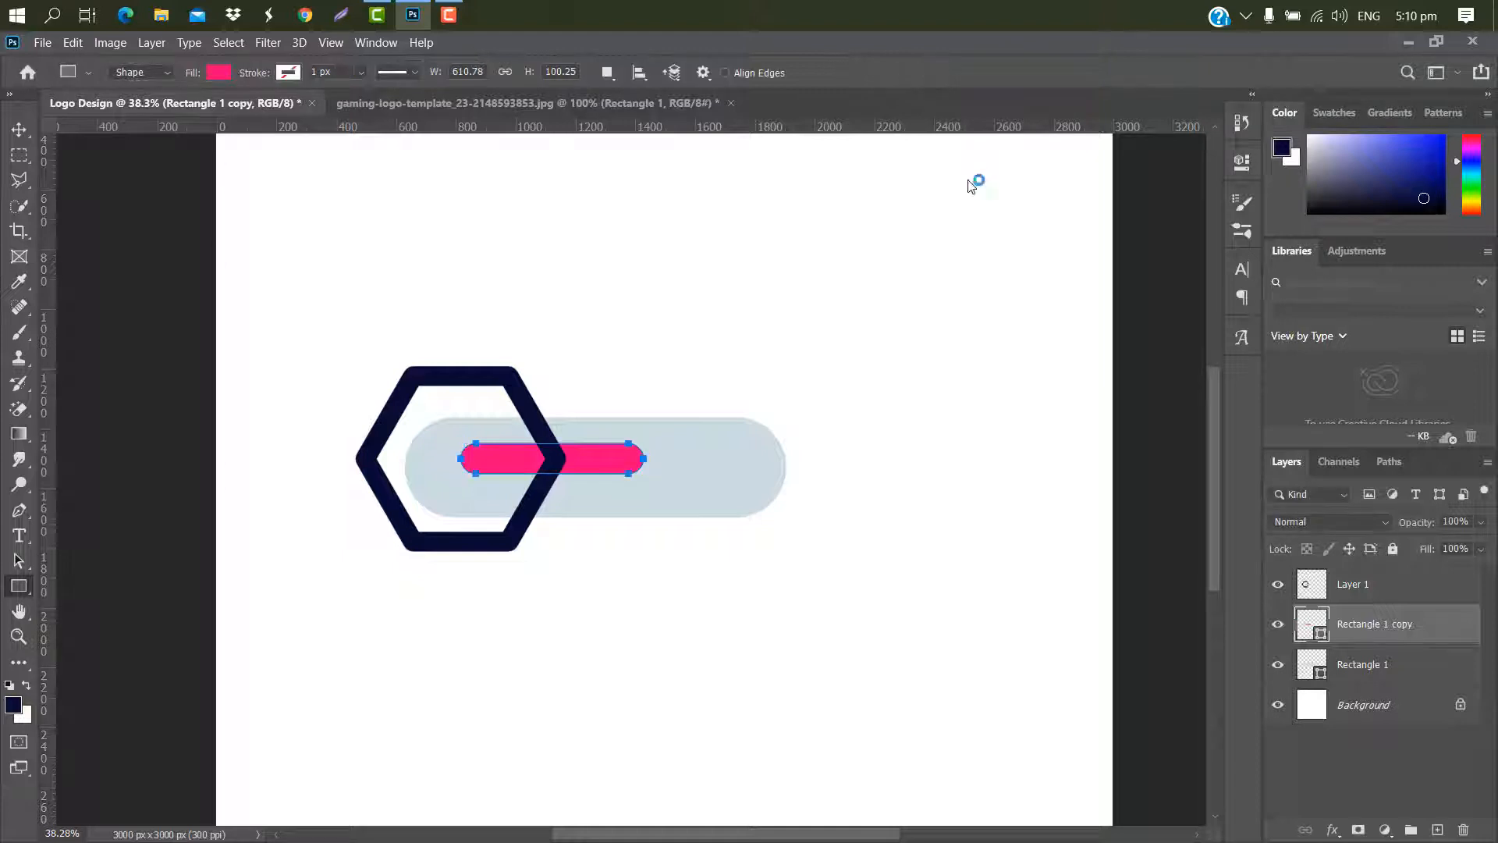
- Move the pink bar's layer above the hexagon layer and shift the bar down to centre Y 1529 px
drag(1441, 636, 1437, 584)
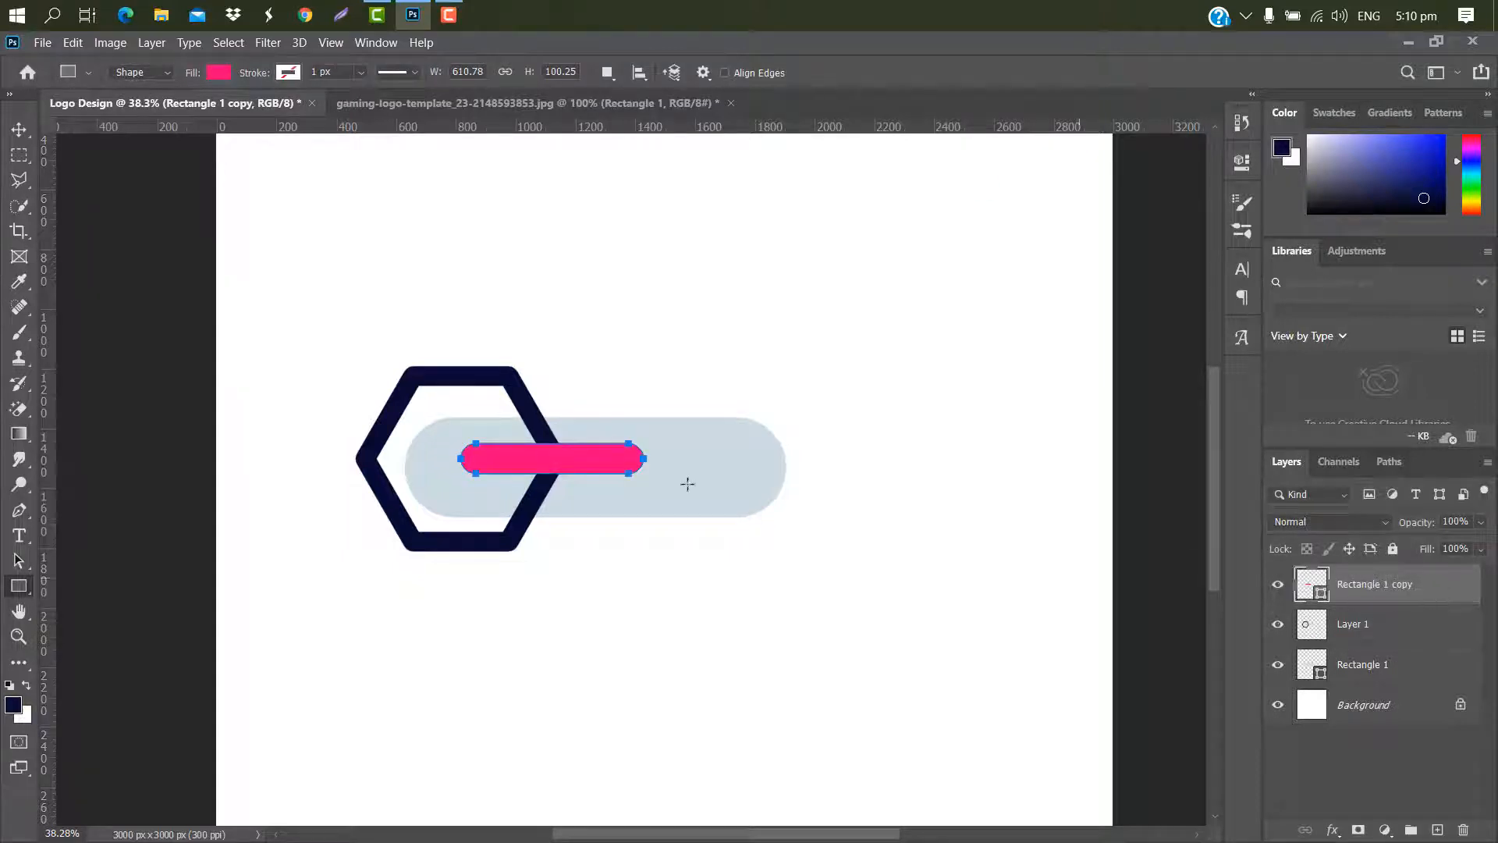
click(30, 133)
drag(581, 468, 578, 479)
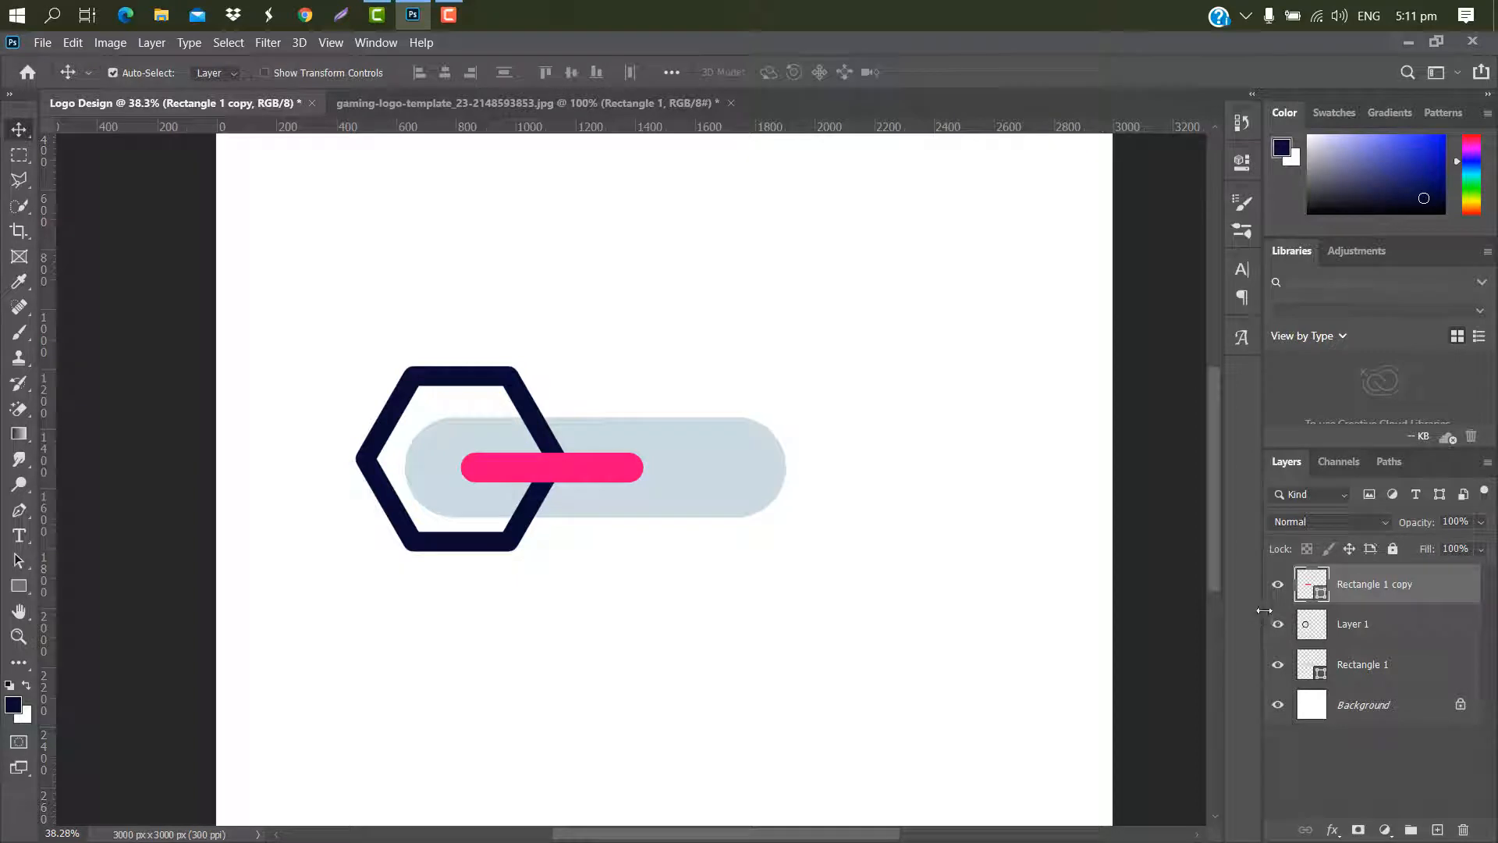
- Select the pink bar's outline, expand the selection by 80 pixels, delete that area from the hexagon outline and deselect
ctrl+click(1324, 595)
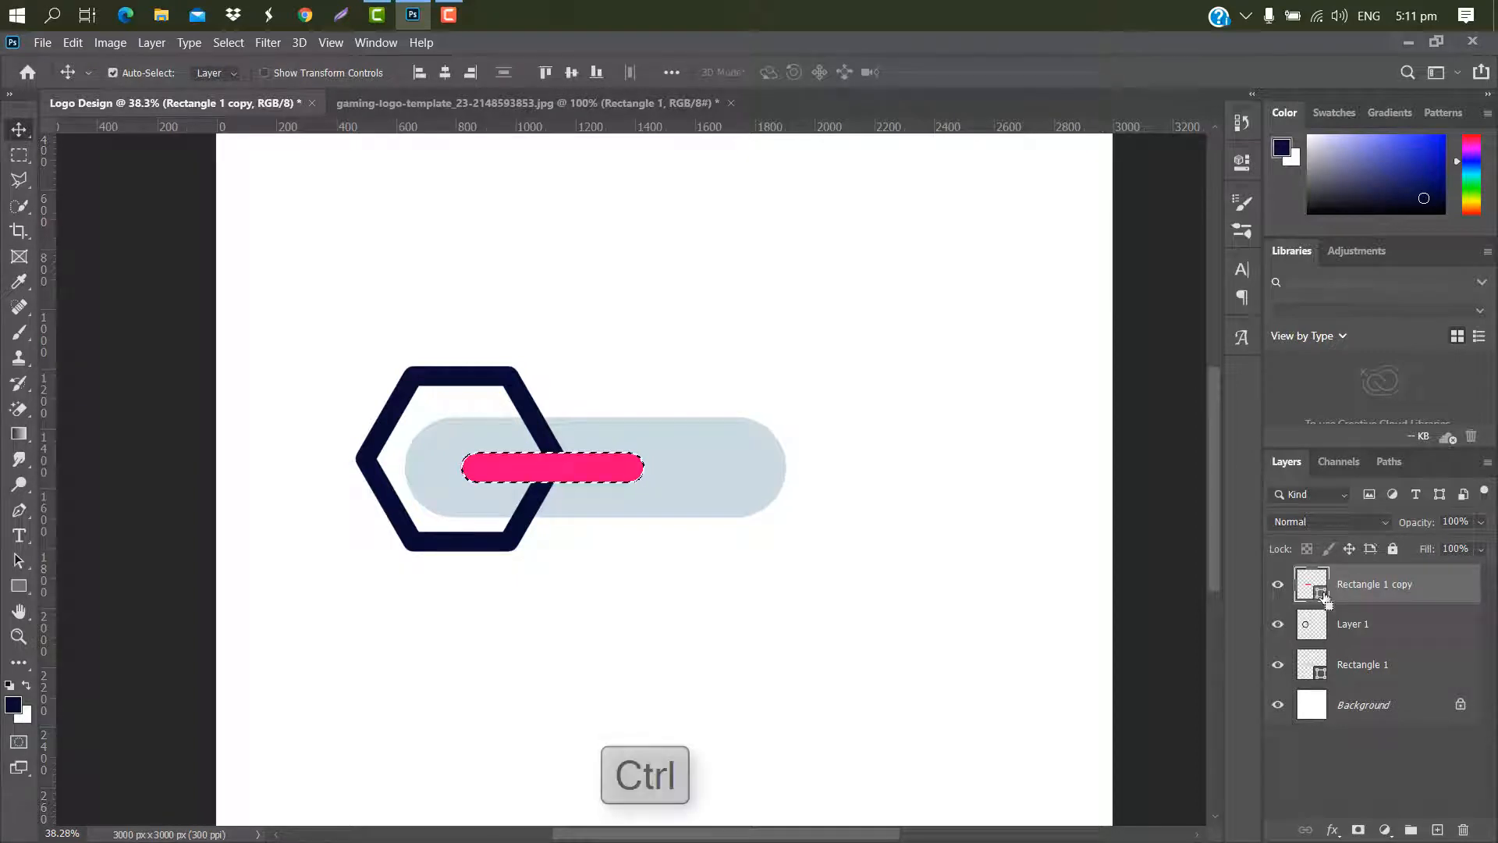
click(227, 43)
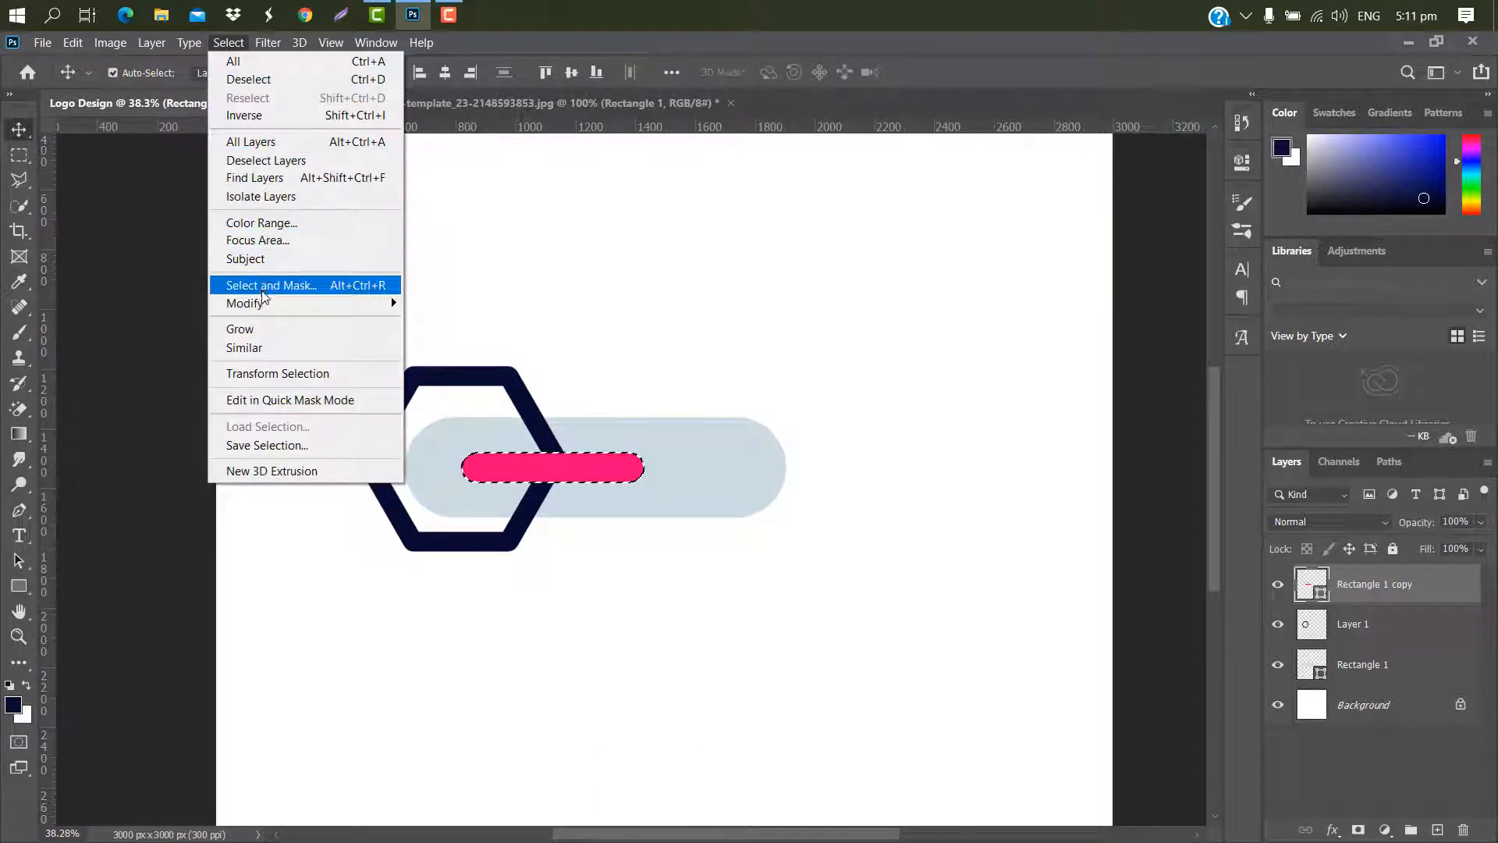
mouse_move(265, 301)
click(438, 339)
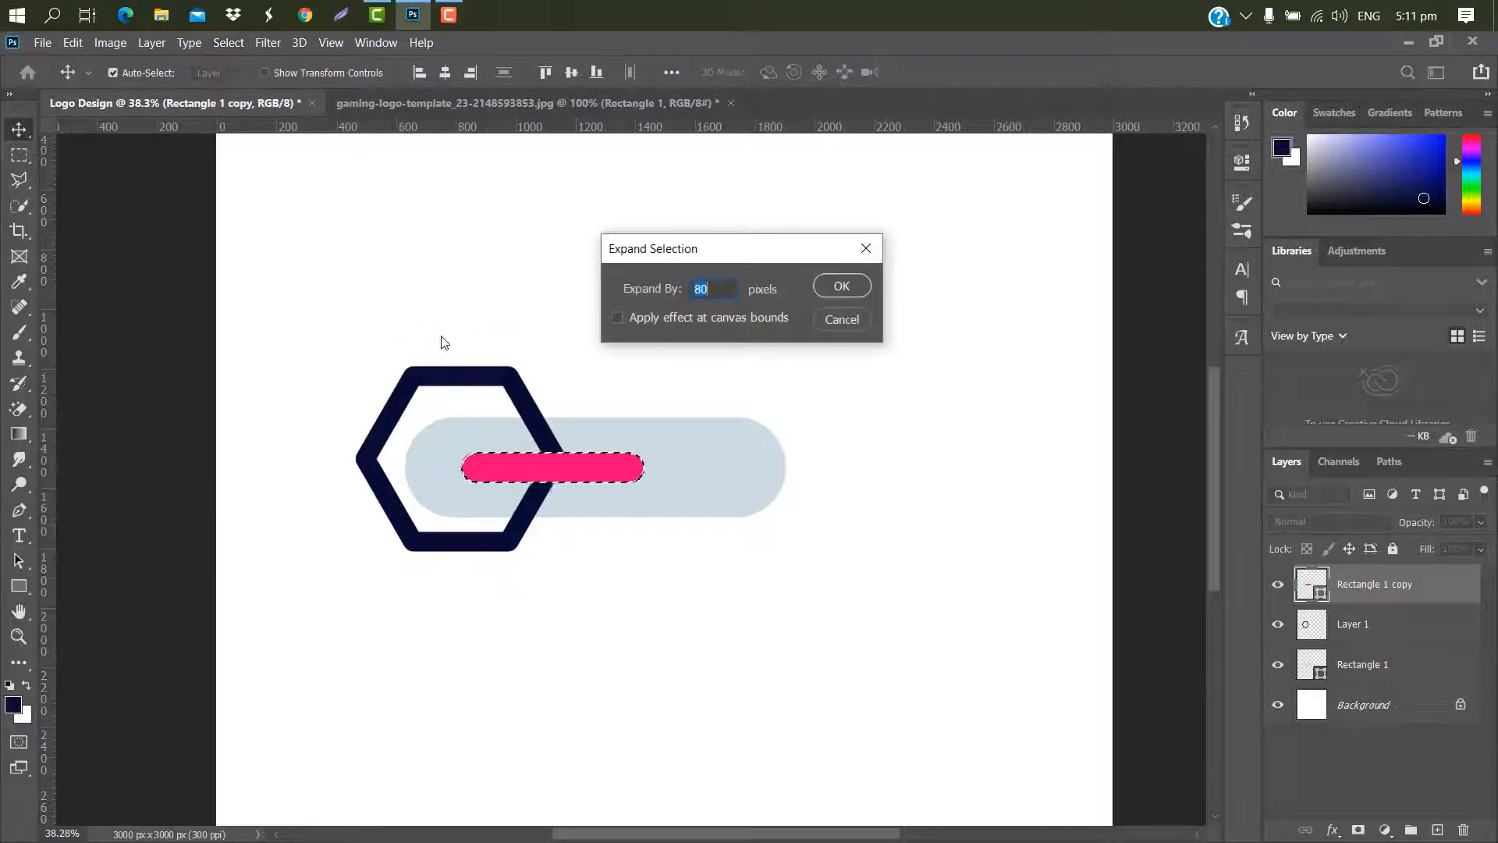
click(712, 289)
click(841, 286)
click(1371, 622)
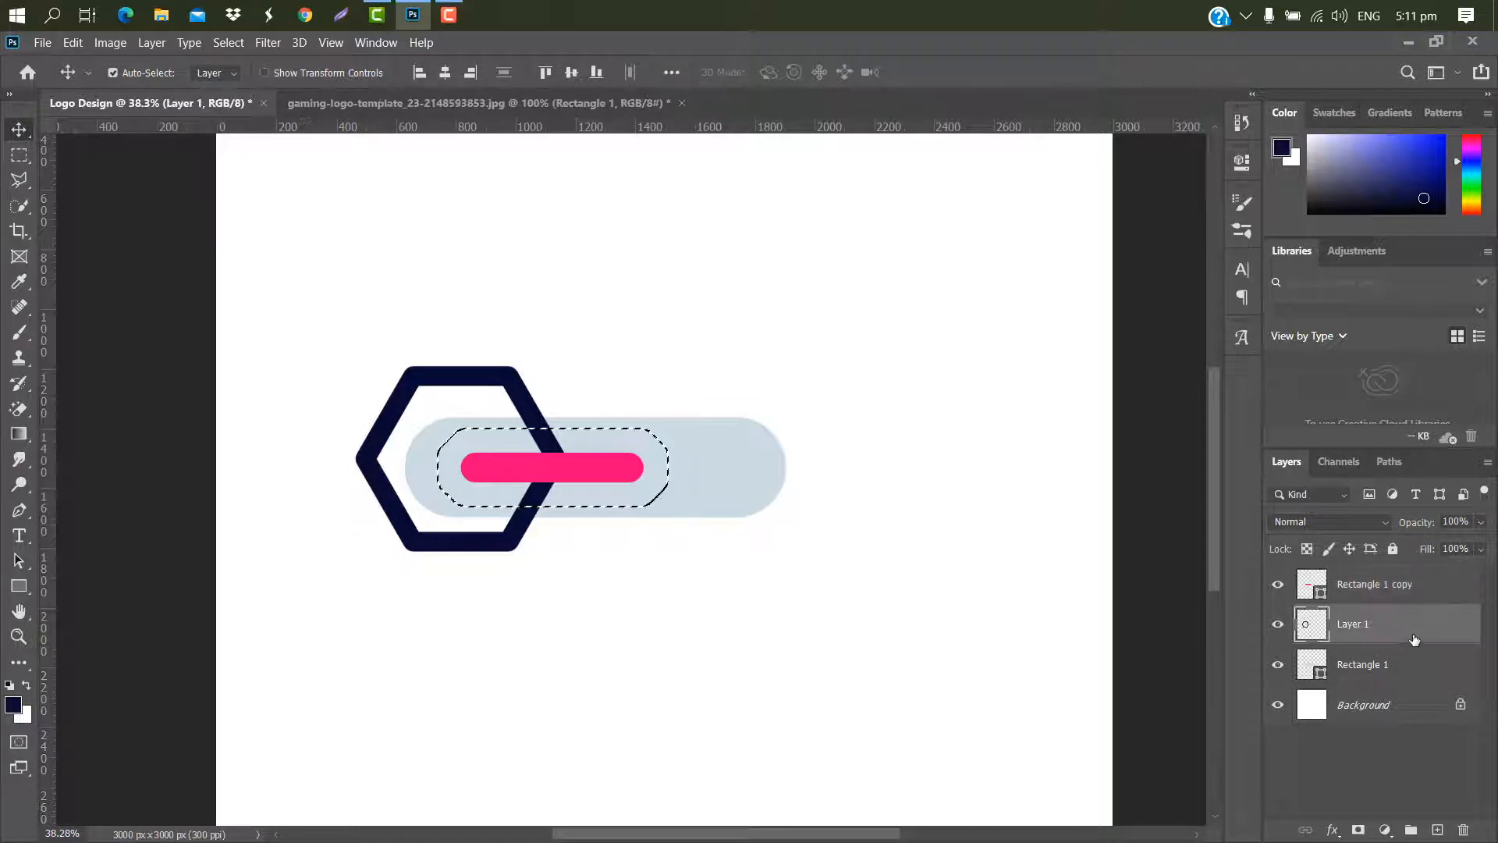
key(Delete)
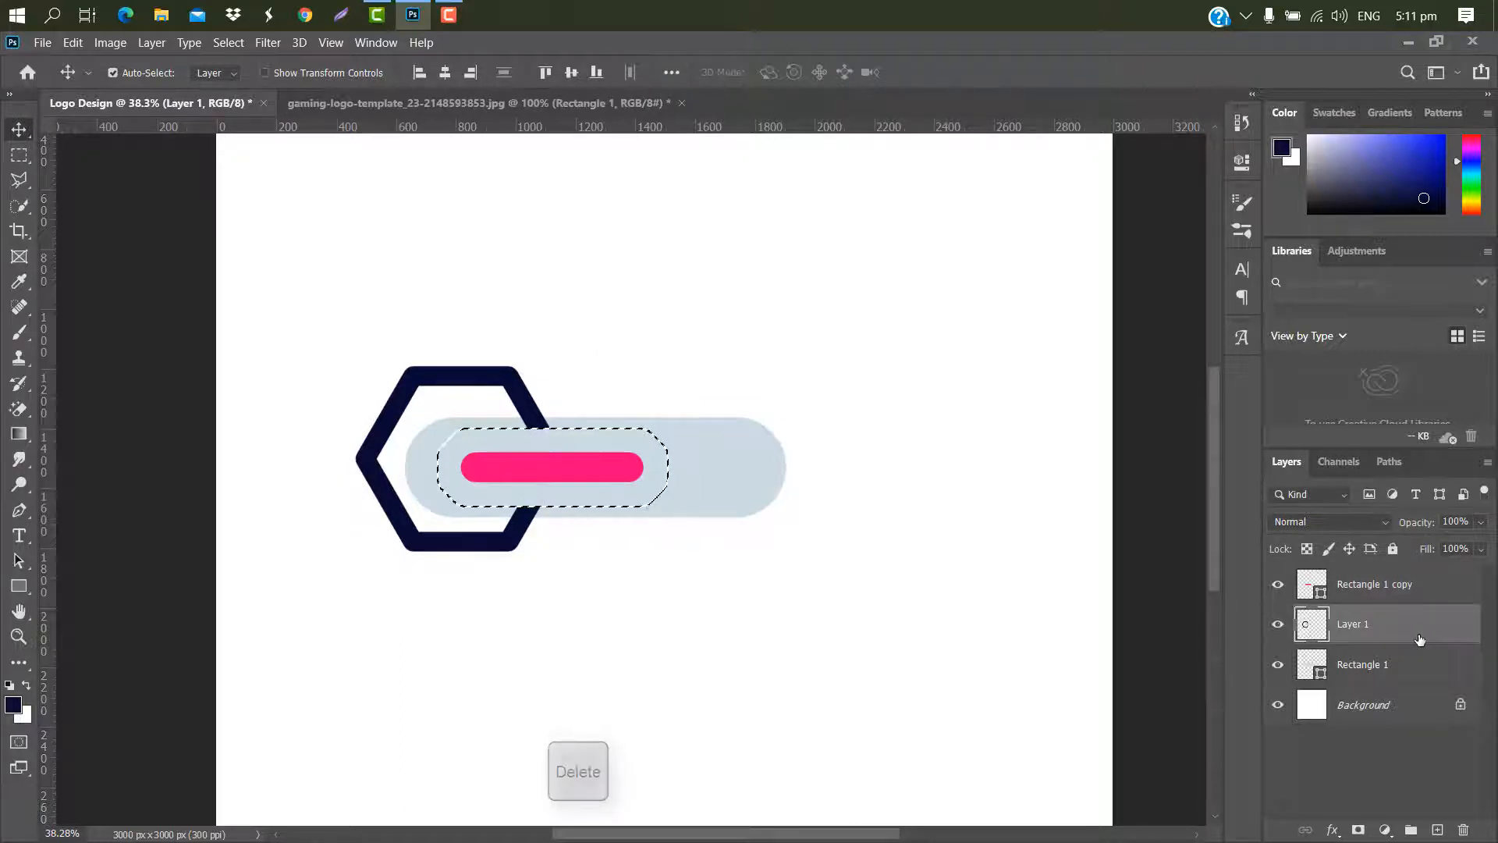
key(ctrl+d)
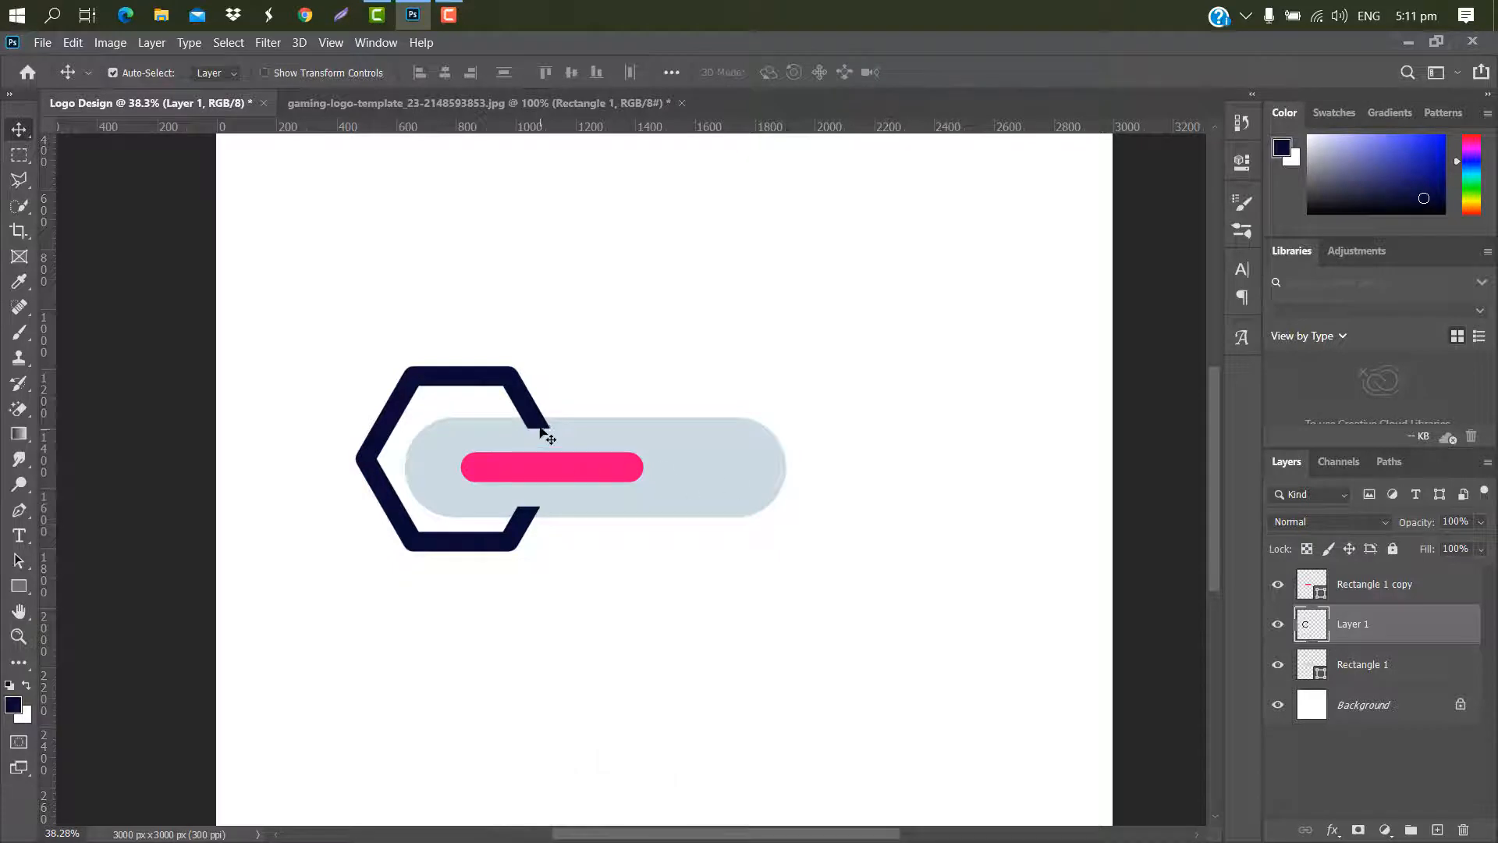
- Scale the pink bar's width to 86.75%, keeping its height and its outer end inside the hexagon fixed
click(578, 465)
key(ctrl+t)
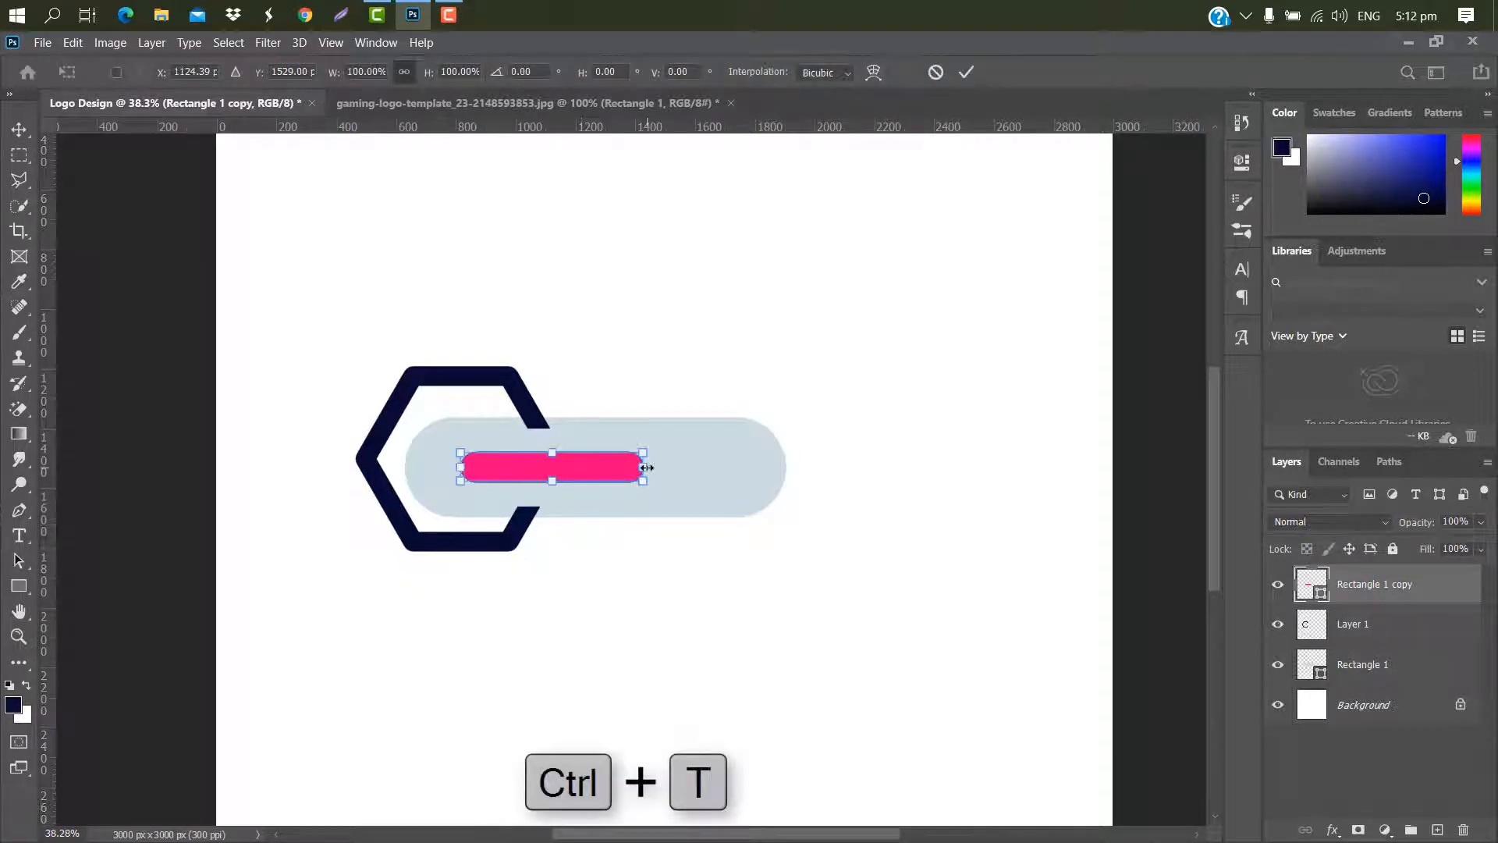
drag(647, 467, 622, 463)
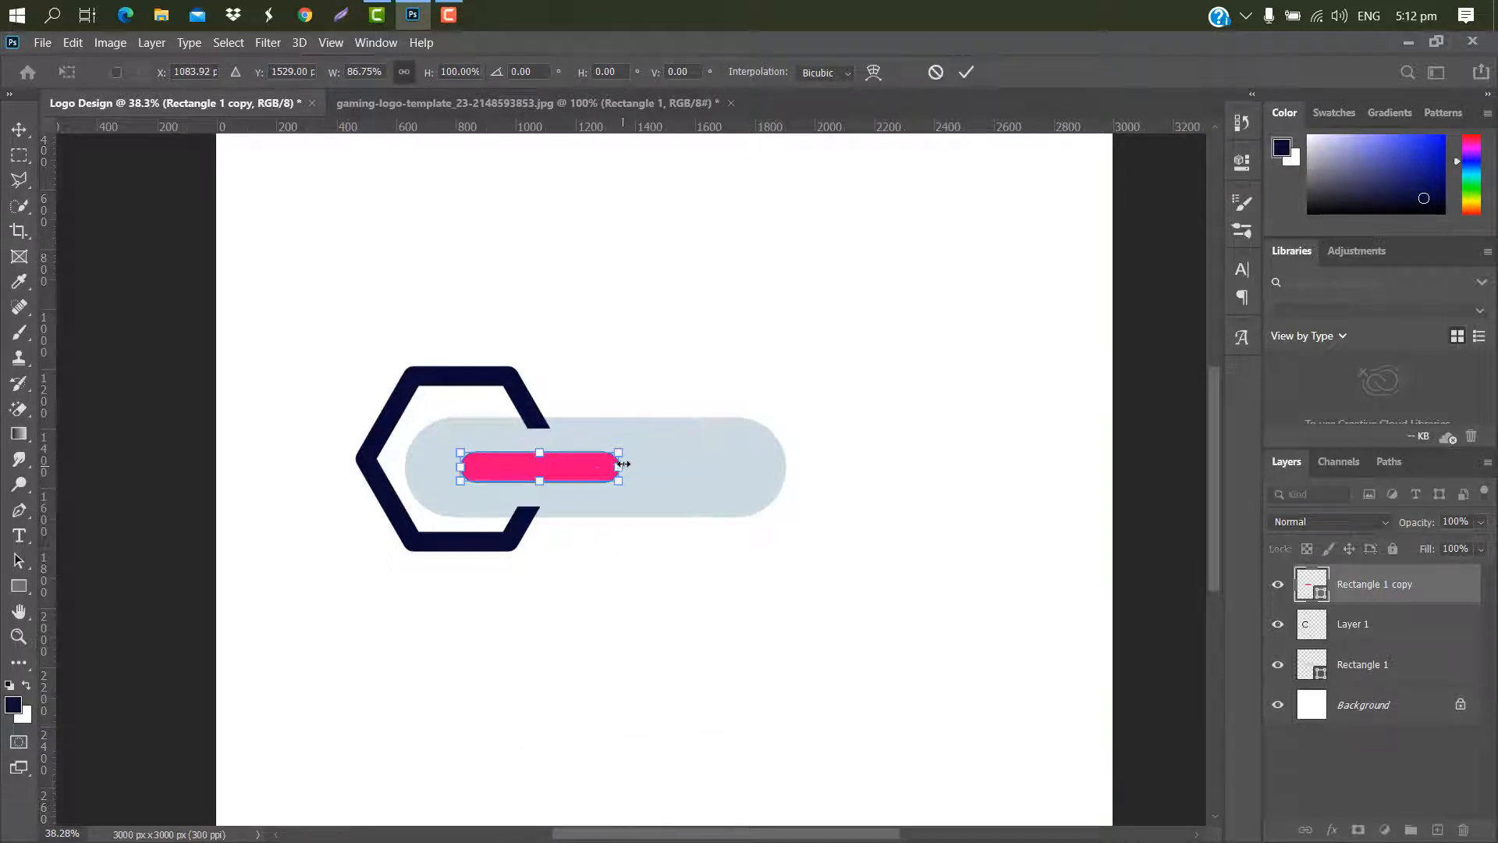
click(960, 76)
- Add the text AMING in navy Eras Bold ITC at 46.01 pt beside the hexagon's lower open end
click(19, 535)
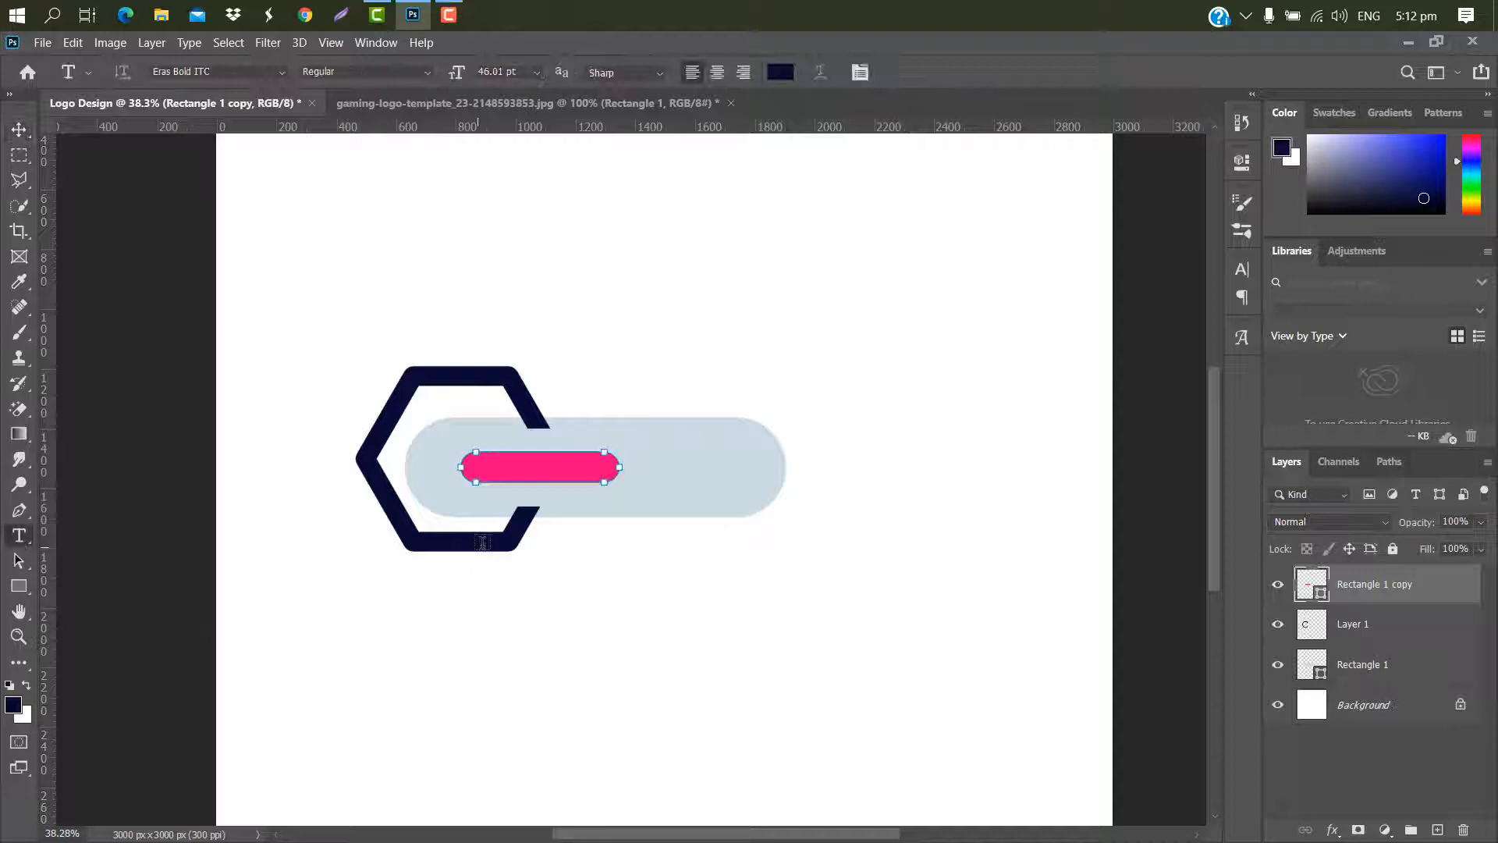
click(548, 535)
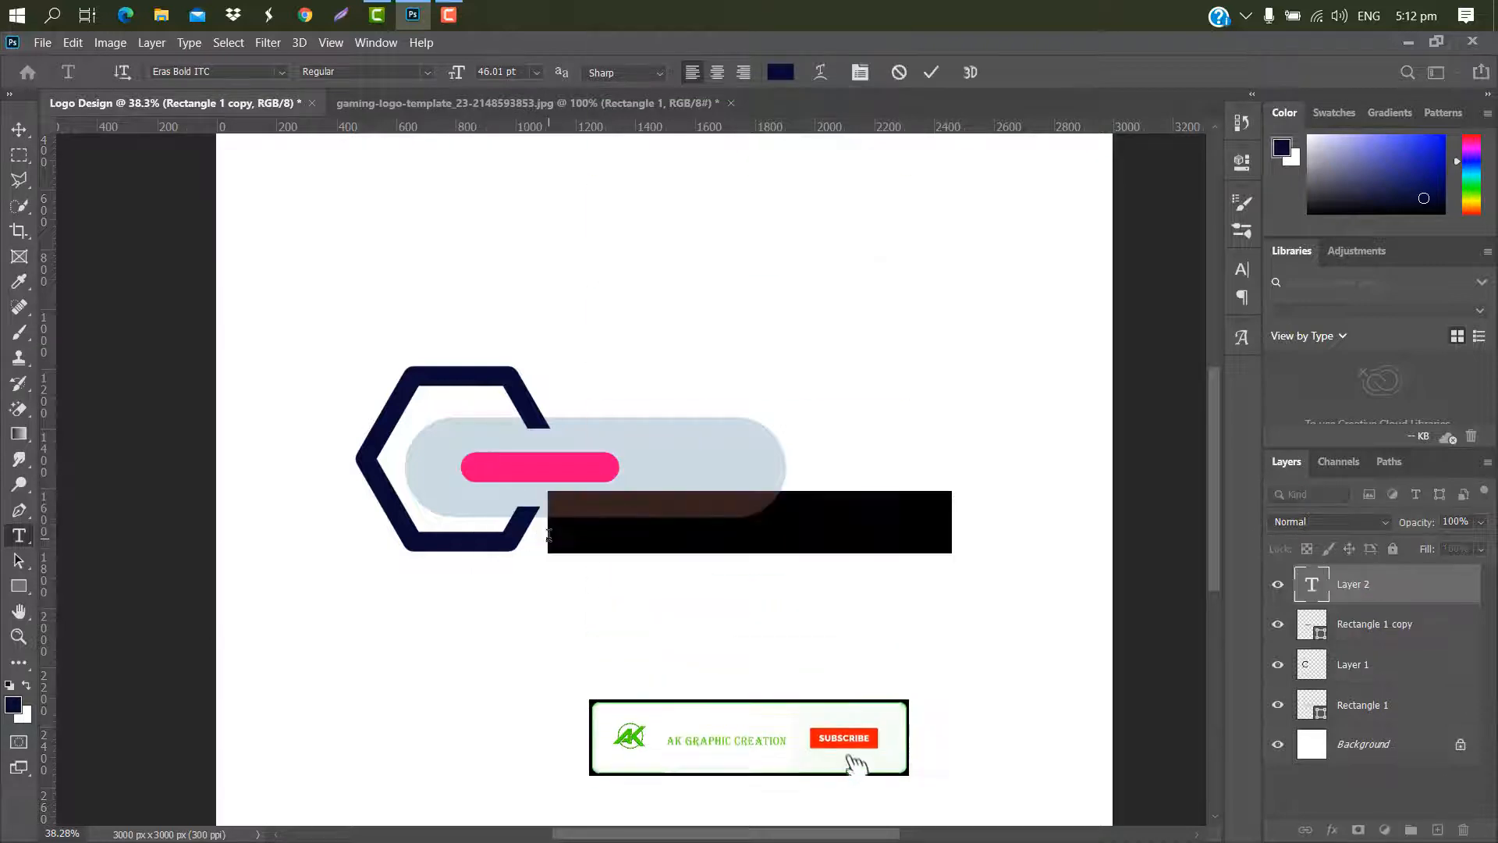
key(BackSpace)
text(A)
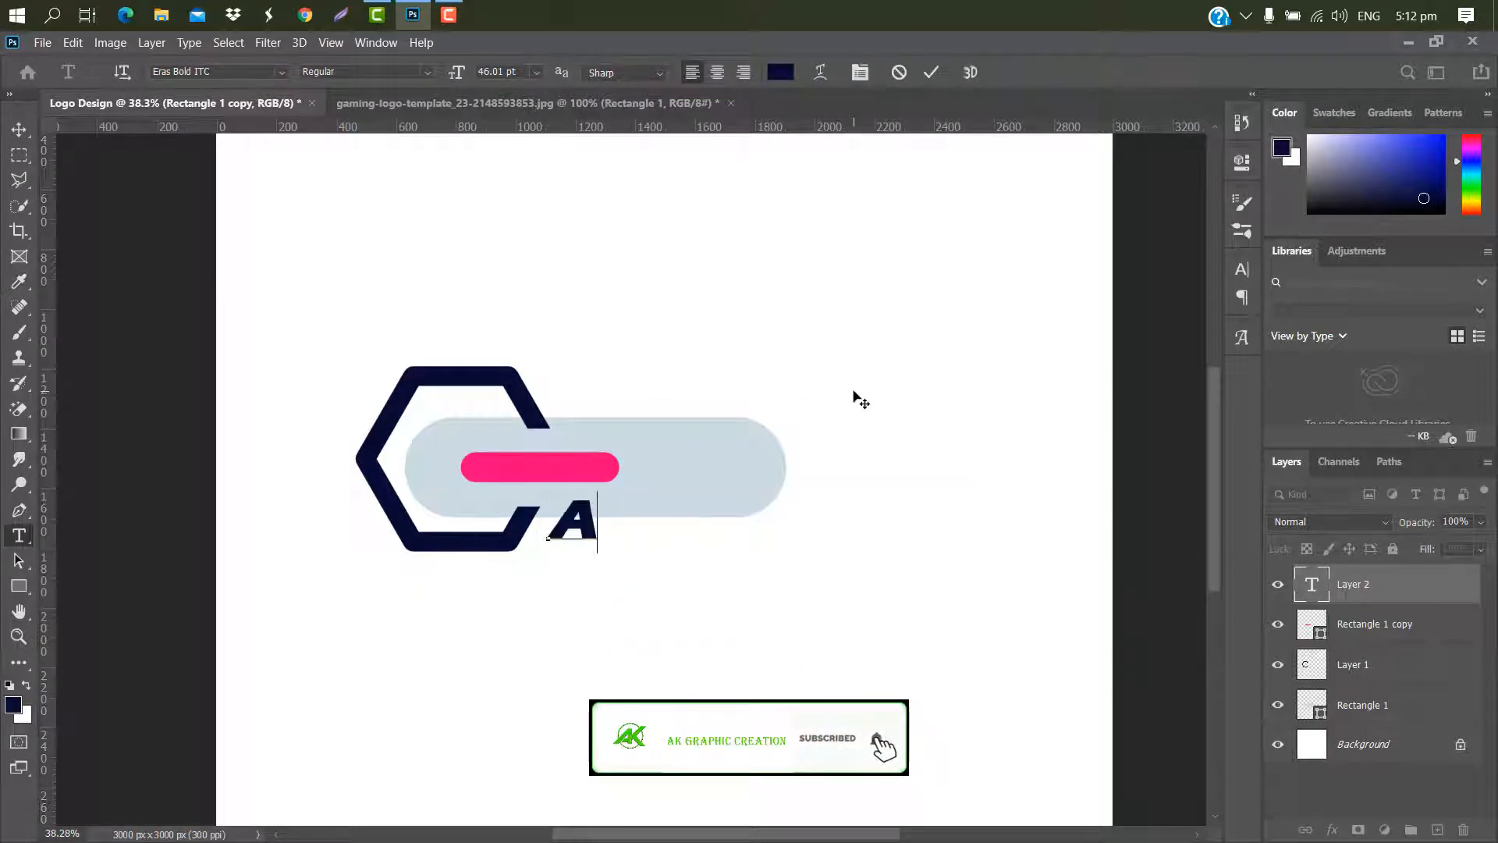
text(MING)
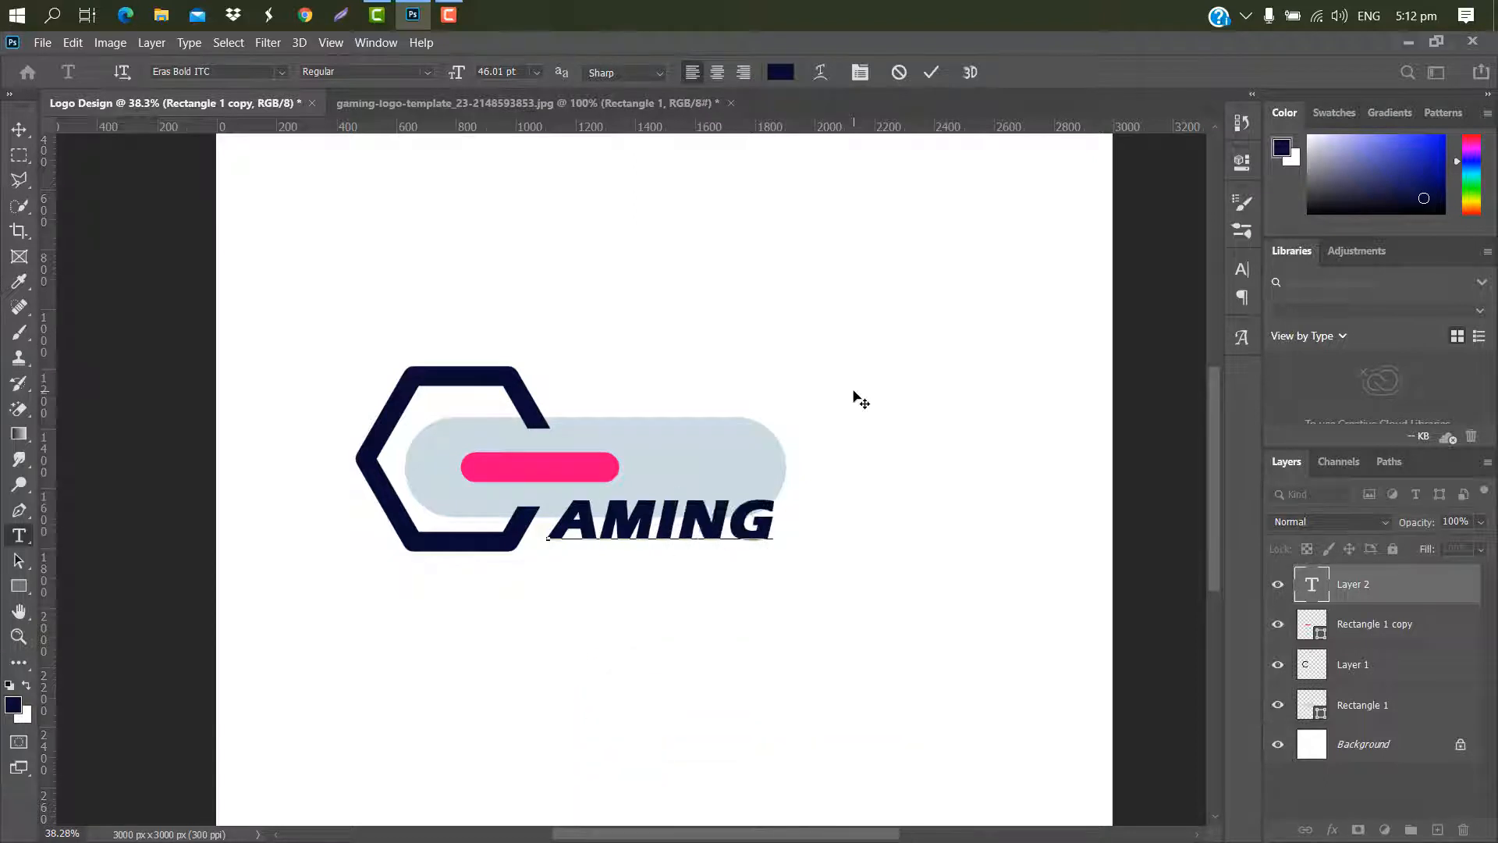
click(931, 73)
- Turn off faux bold for the AMING text and slightly increase its tracking
click(1242, 269)
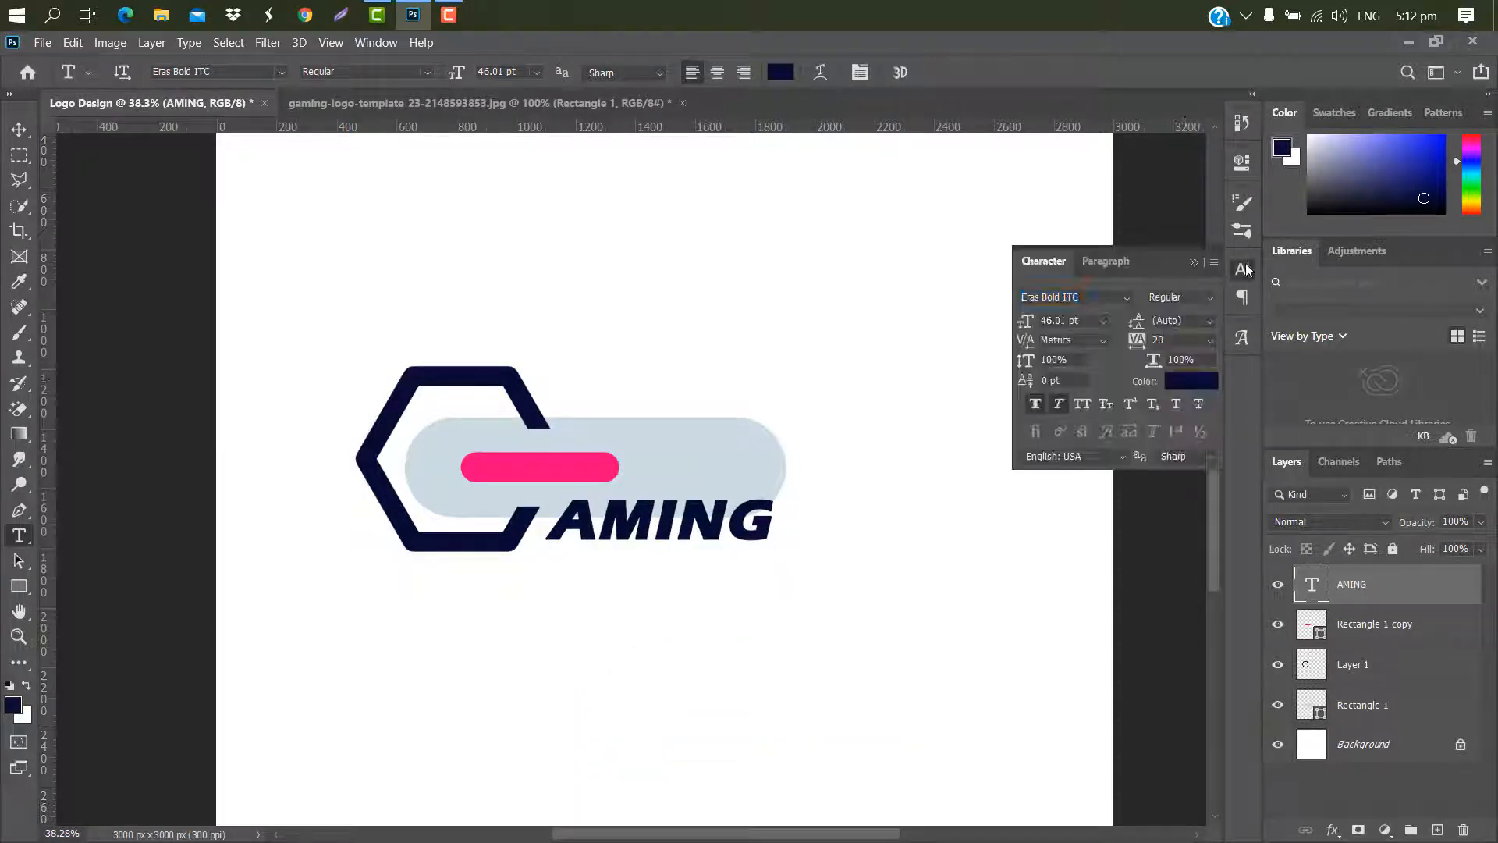
click(1028, 404)
click(1173, 340)
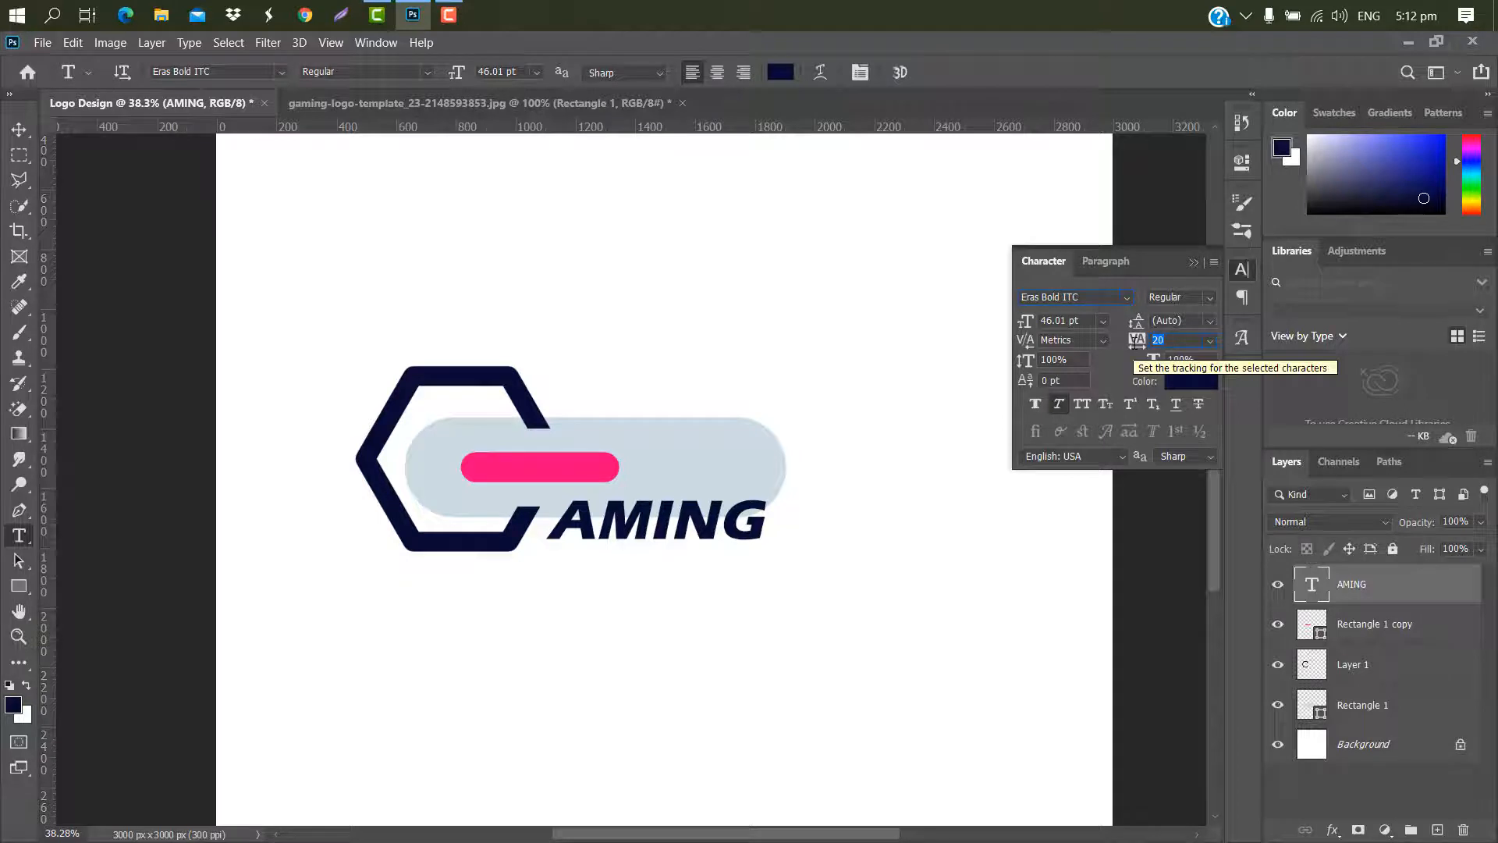
text(4)
click(1194, 263)
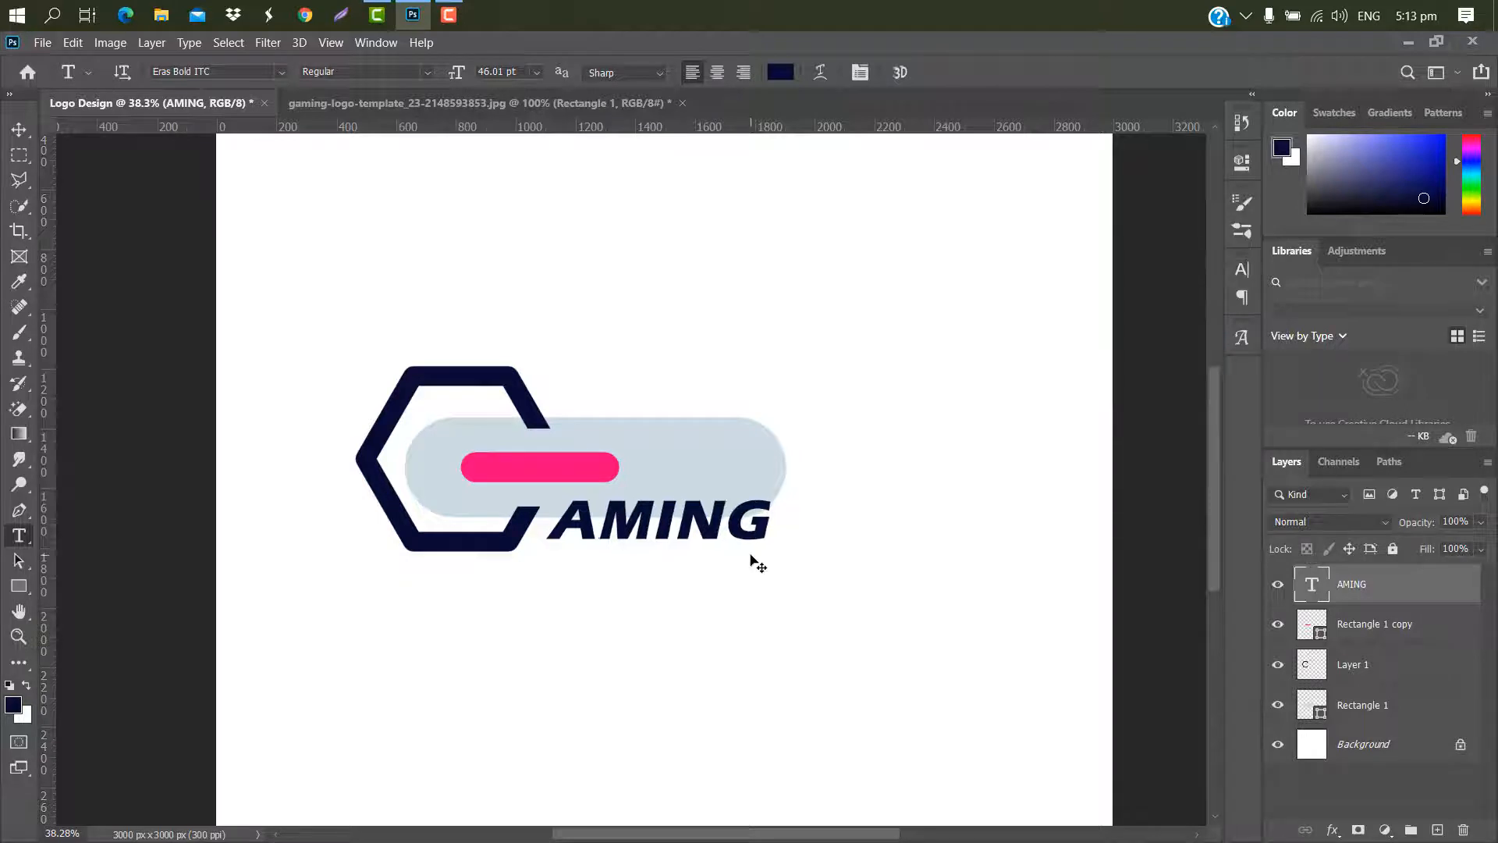
- Scale the AMING text to 114.60% and centre it at about X 1496 px, Y 1741 px
key(ctrl+t)
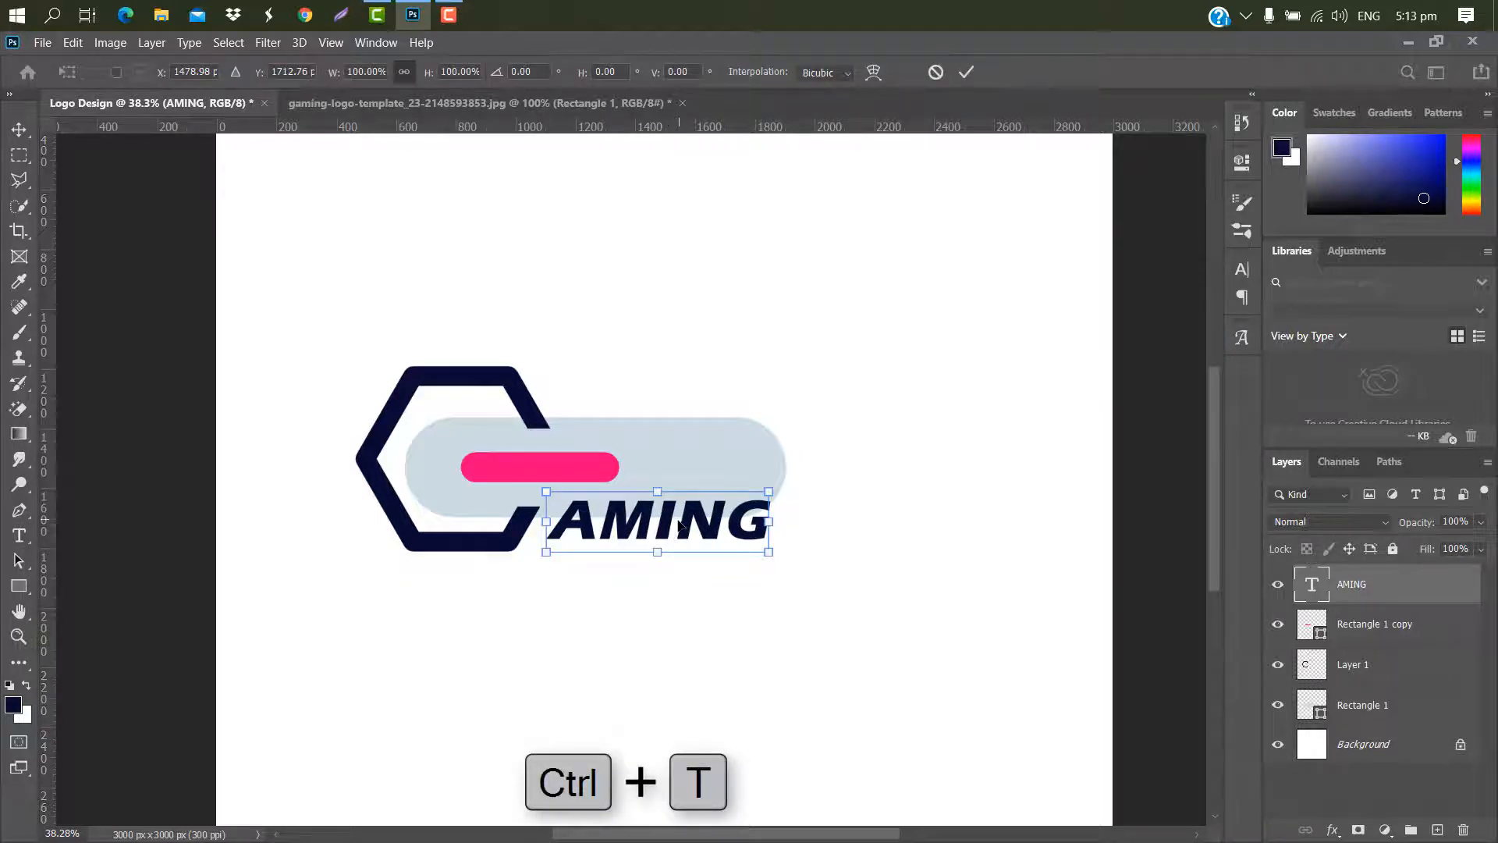
drag(683, 520, 677, 526)
drag(770, 523, 792, 530)
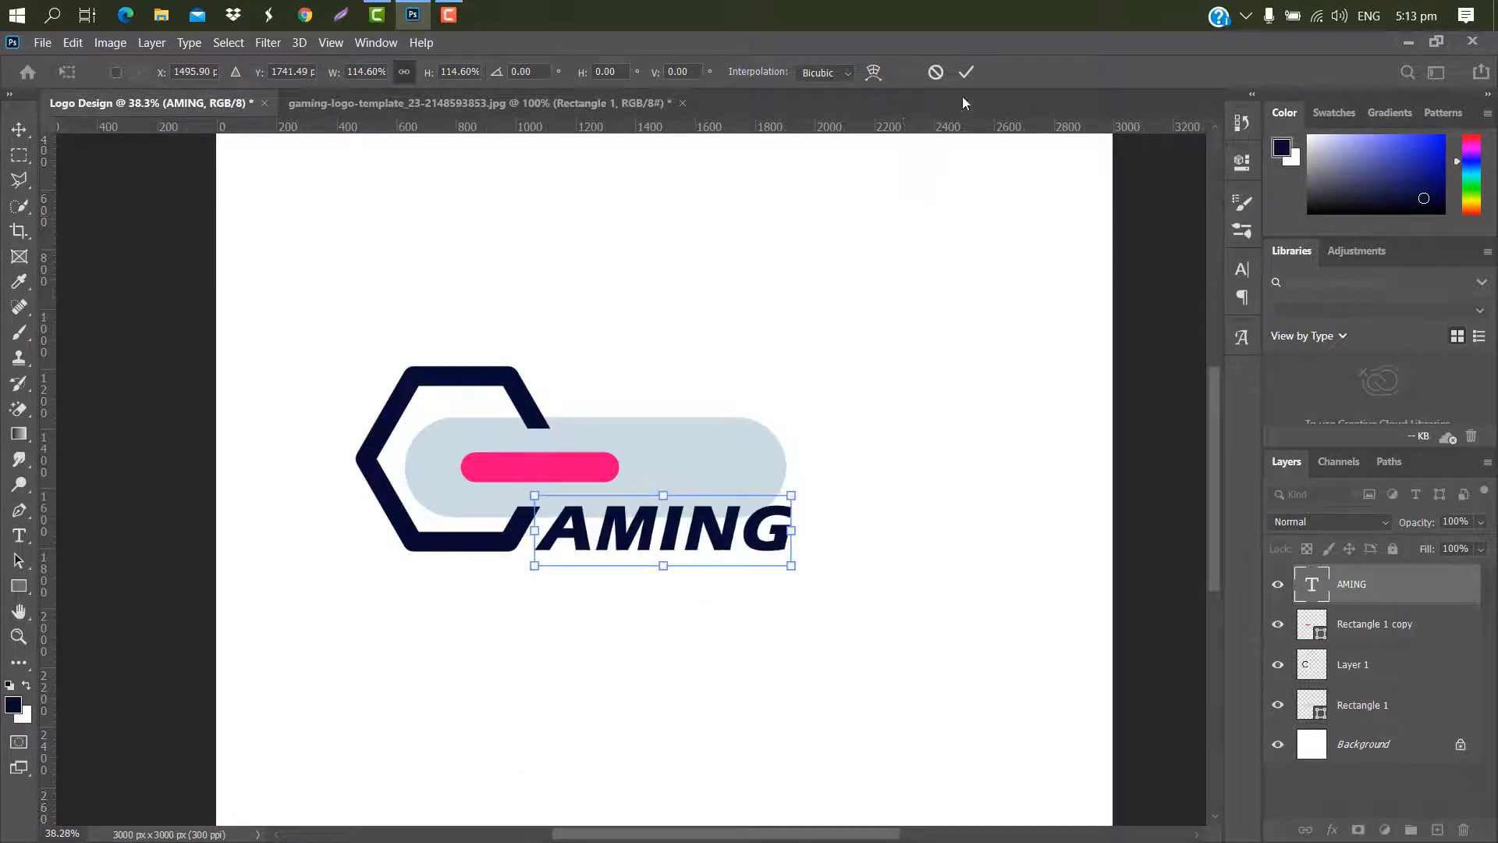
click(966, 72)
- Draw a 52 × 52 px circle above the light bar at X 1704 px, Y 1145 px
click(19, 585)
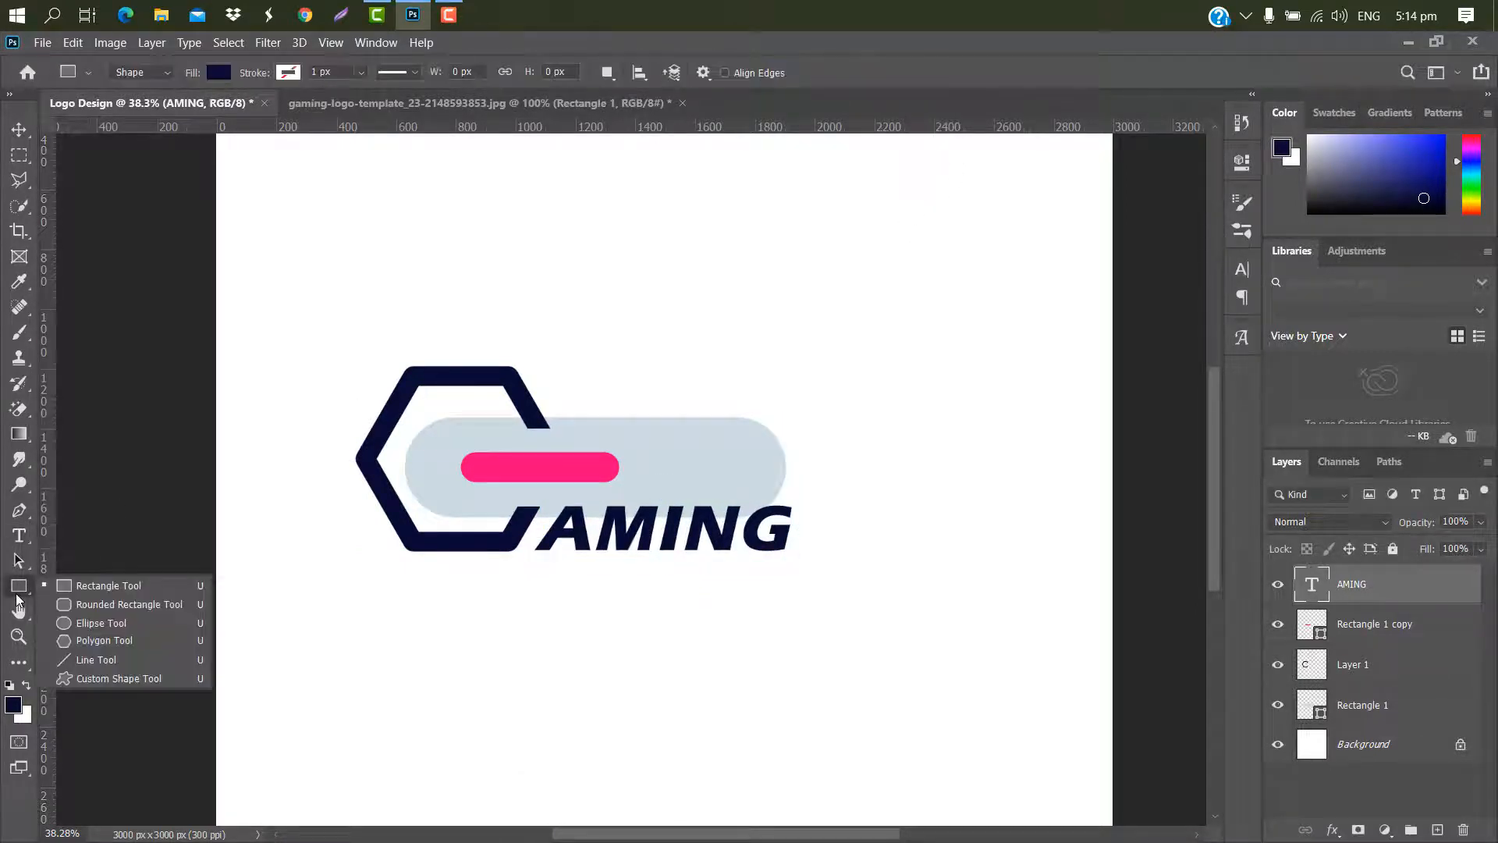
click(86, 622)
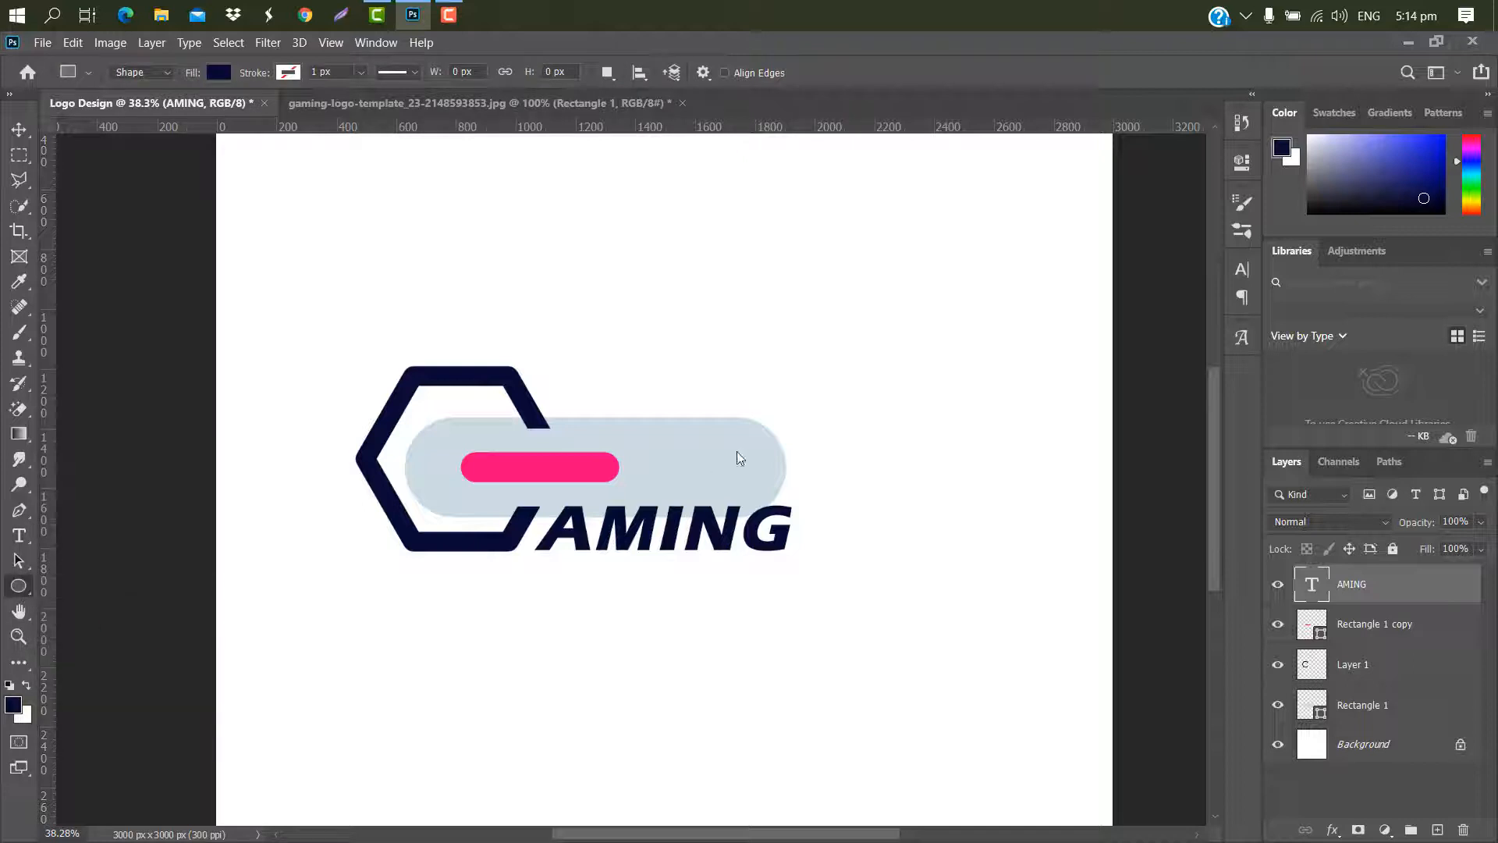
drag(725, 352, 741, 367)
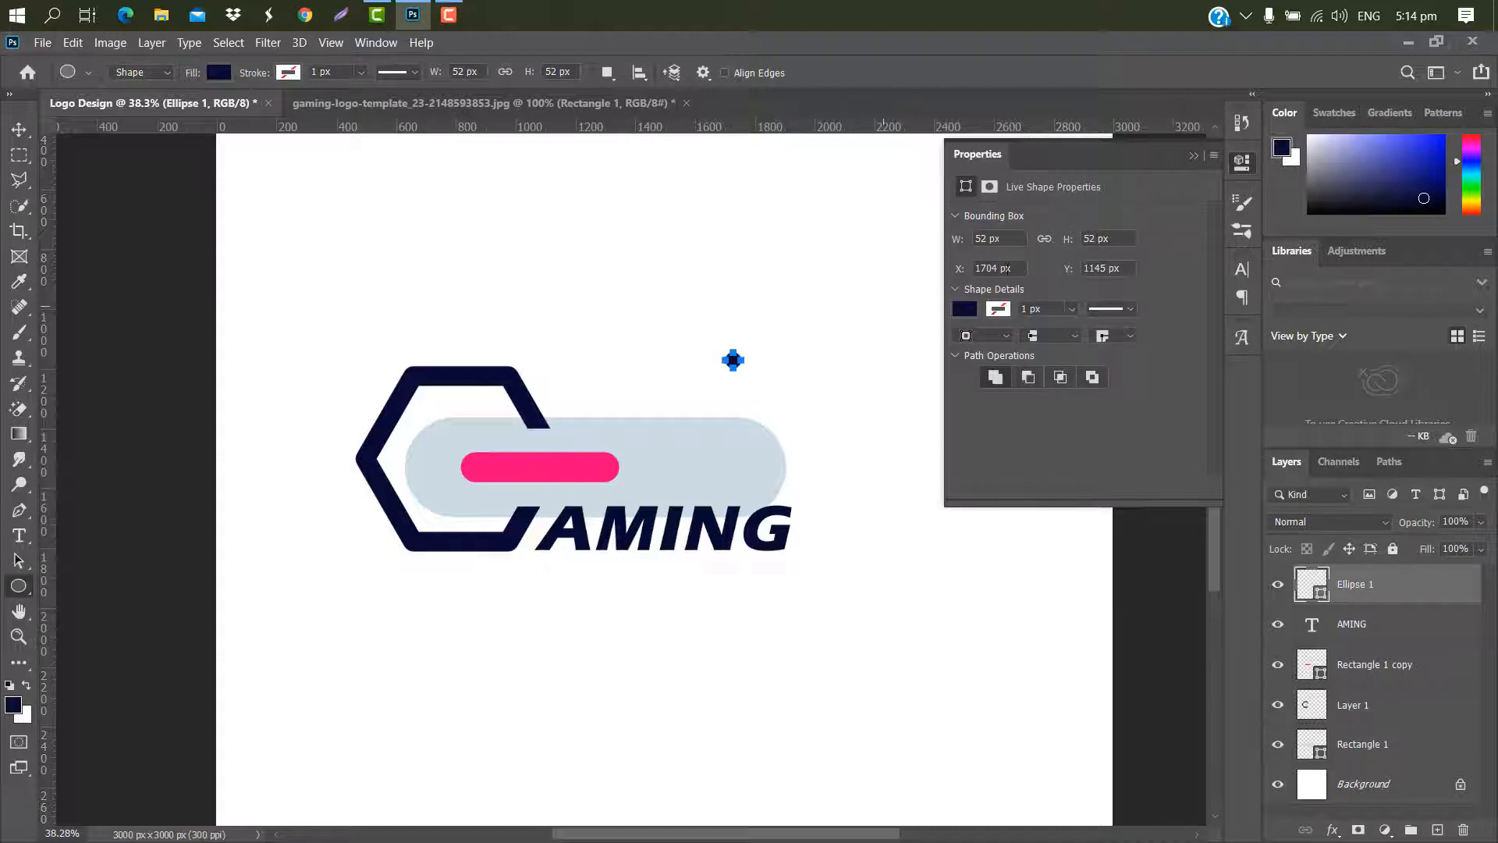
click(1193, 158)
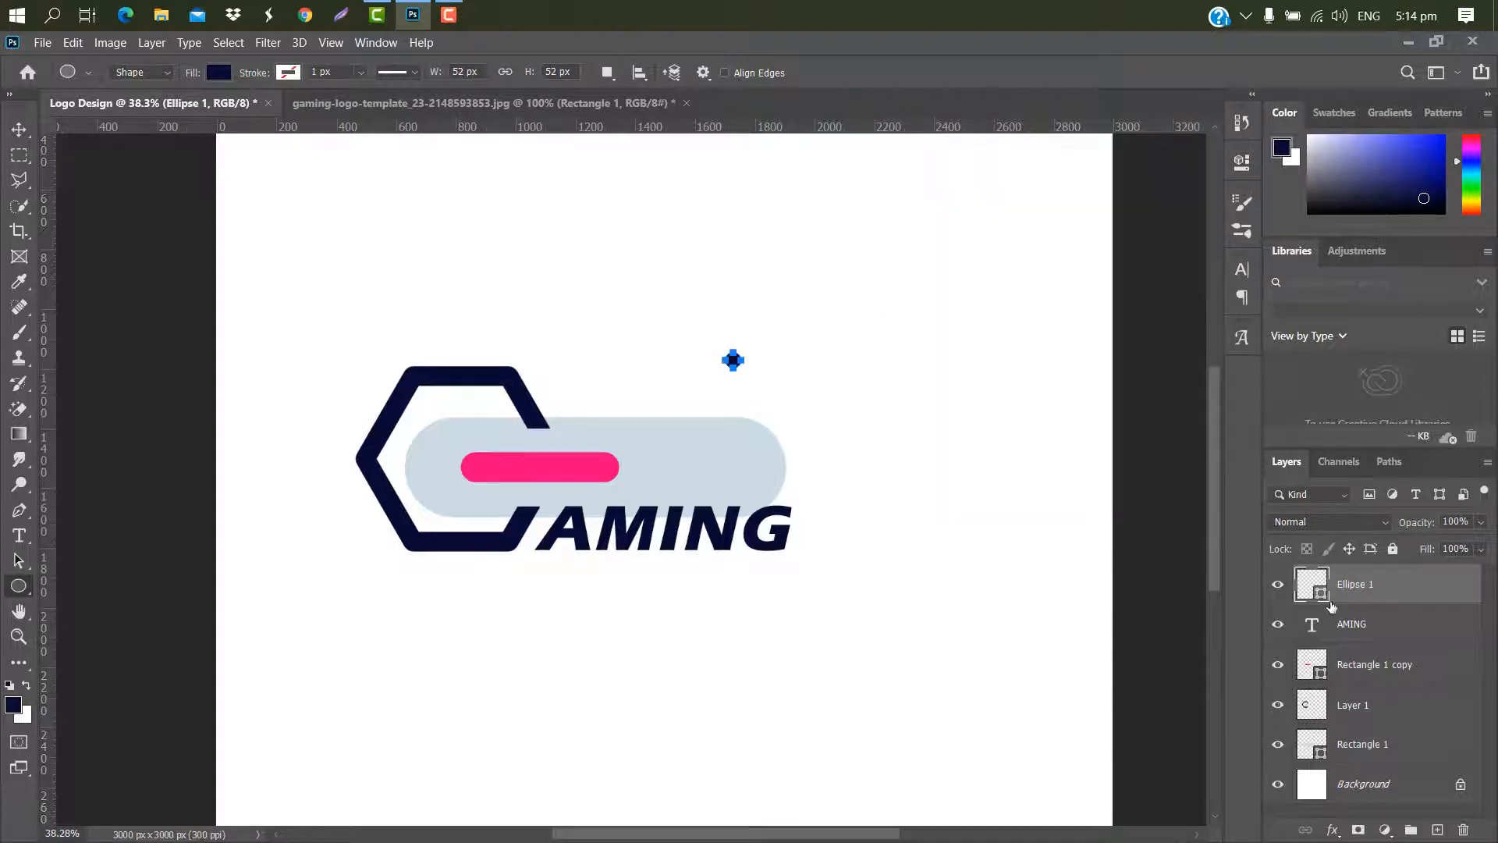
- Recolour the circle with the pink sampled from the bar and duplicate it three times into a two-by-two grid
double_click(1321, 597)
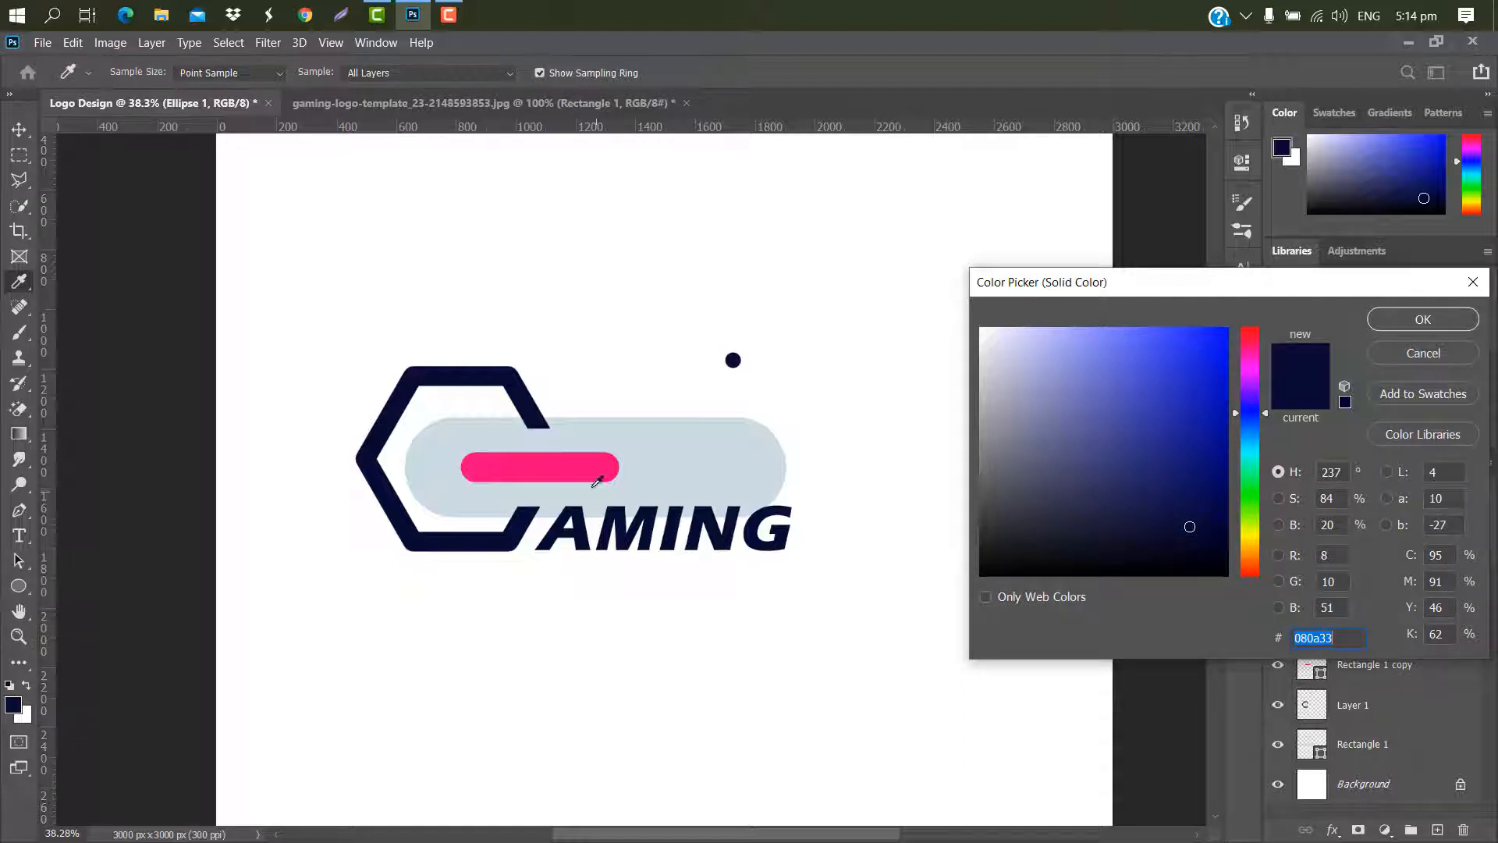
click(588, 466)
click(1422, 319)
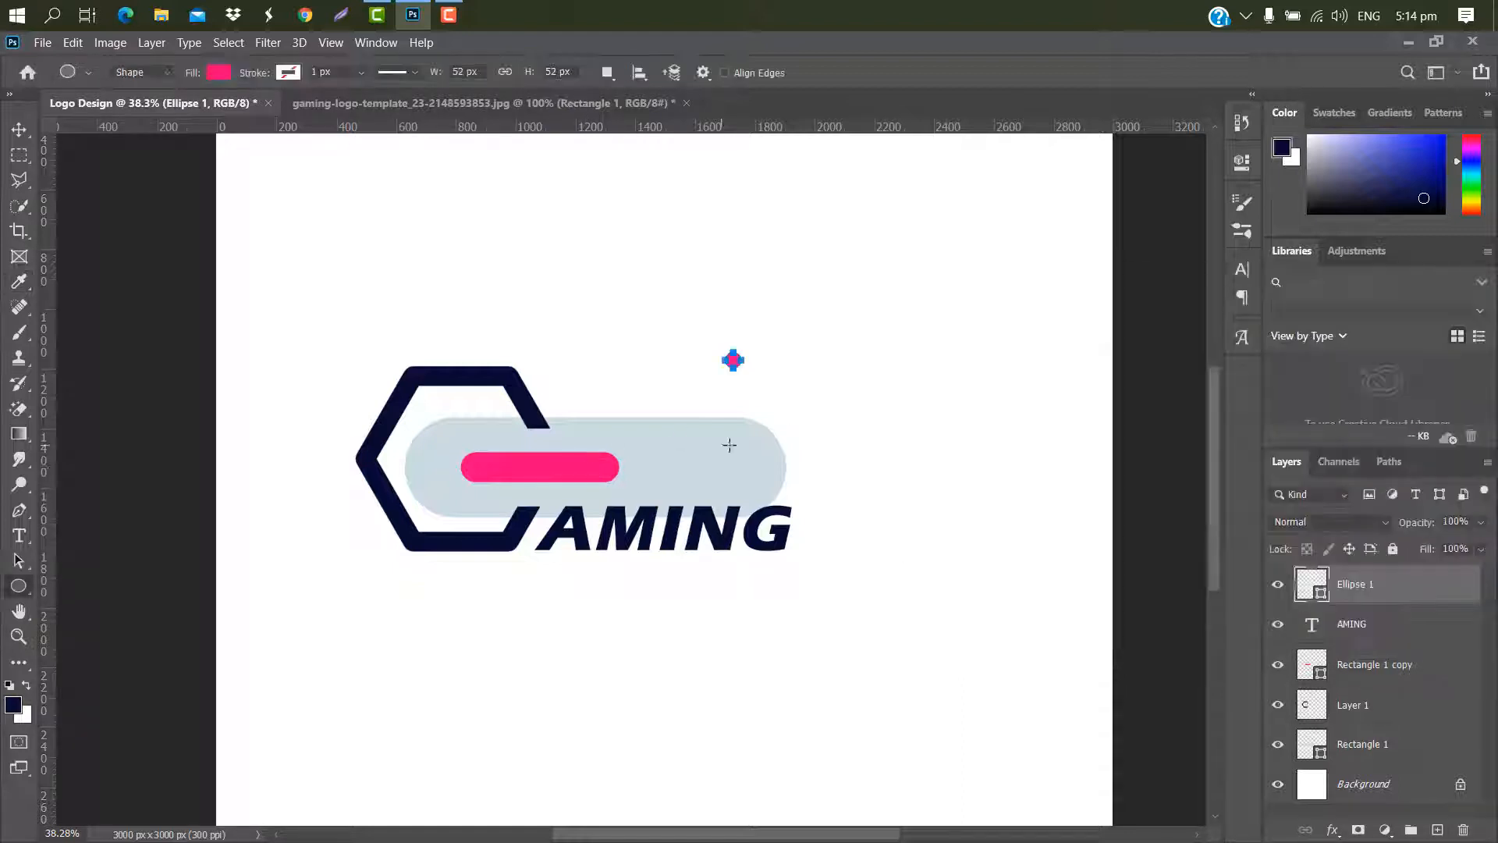
click(26, 132)
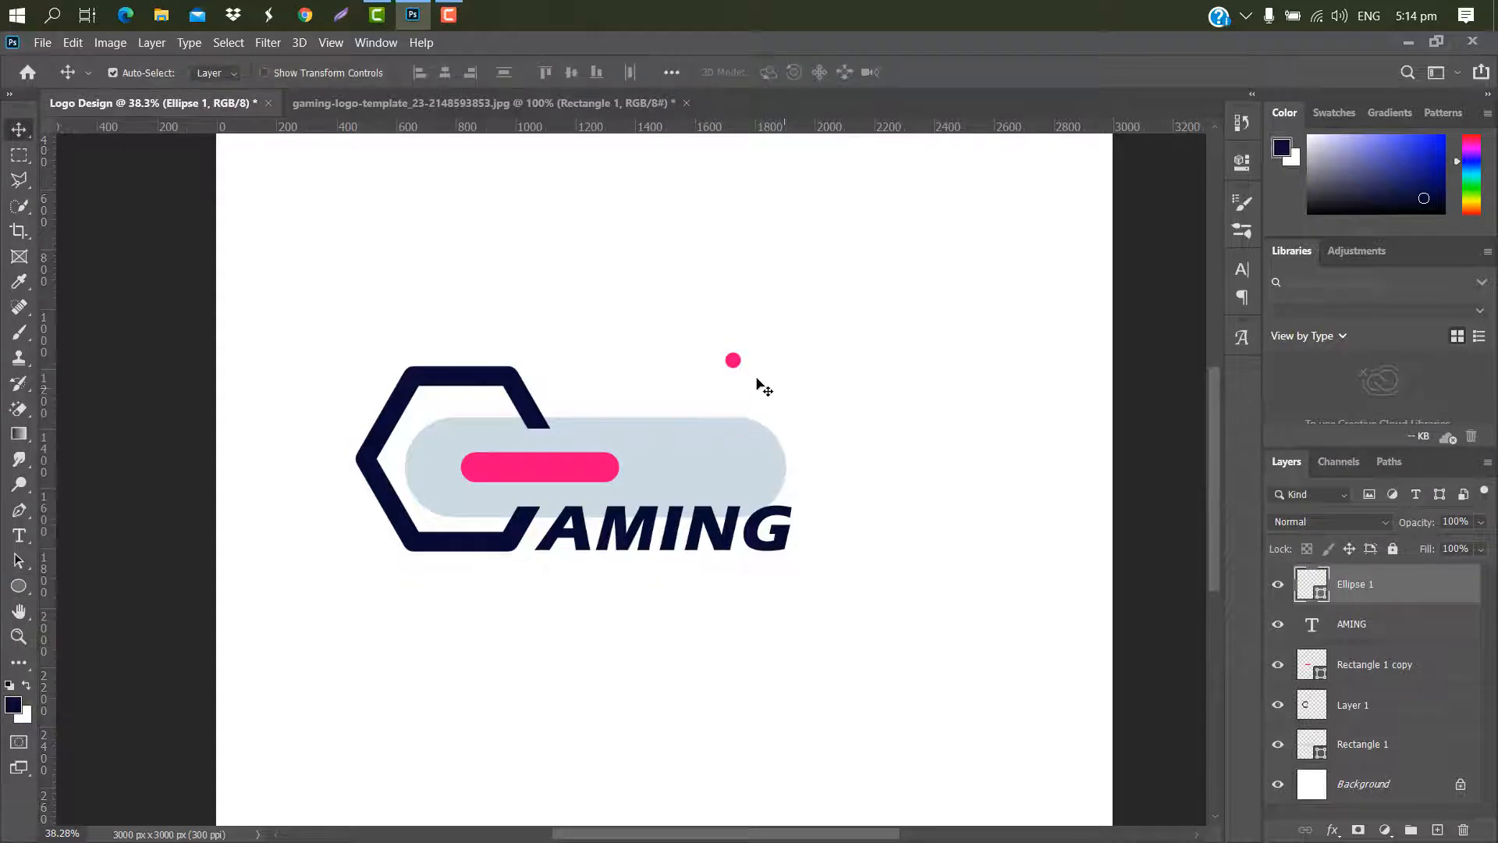
mouse_move(734, 362)
mouse_down()
mouse_move(762, 365)
mouse_move(762, 388)
mouse_move(732, 388)
mouse_up()
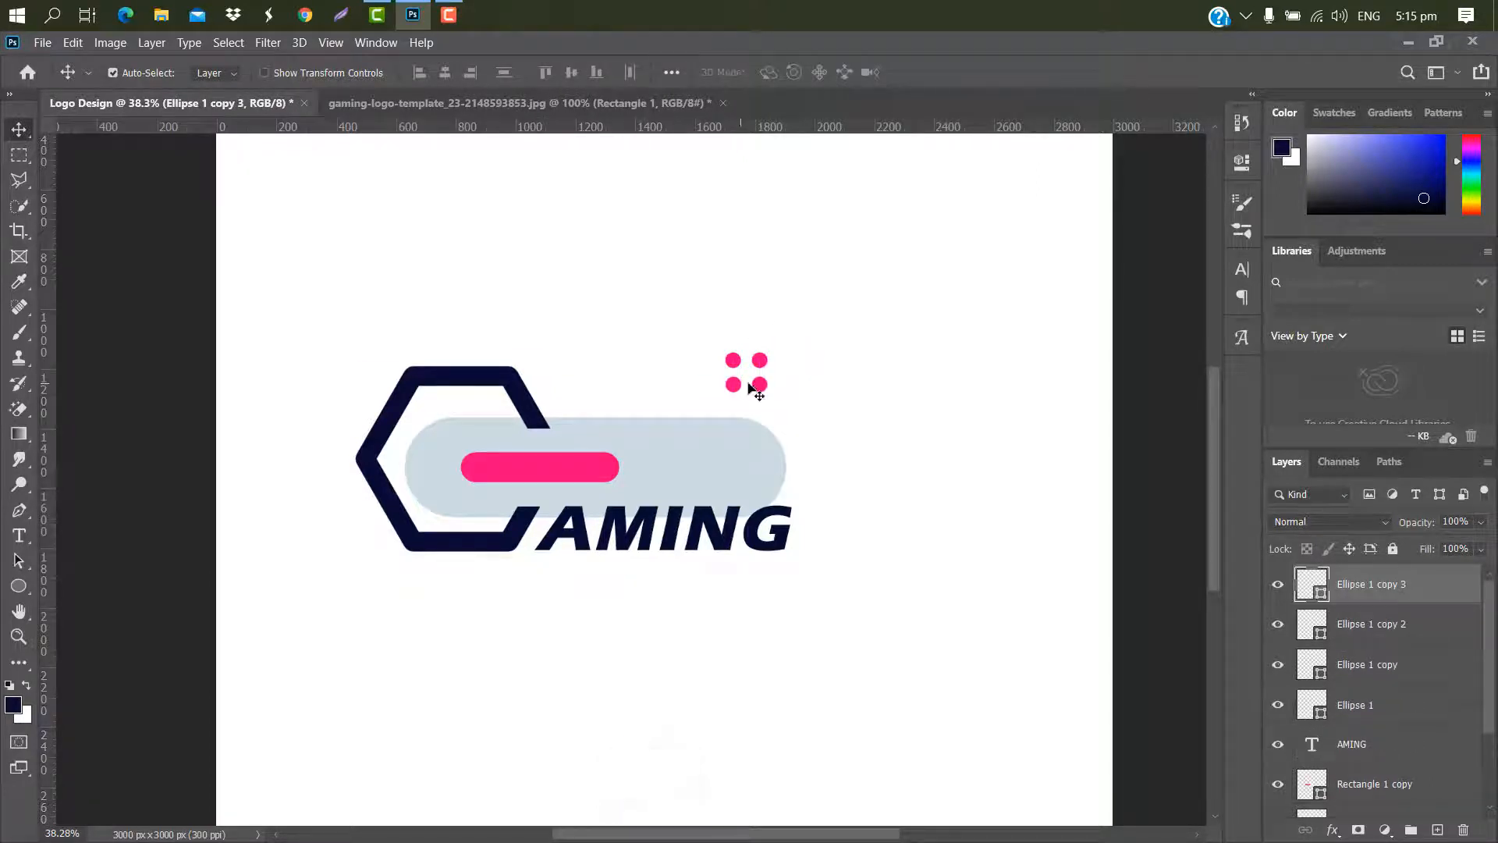
- Recolour the grid's upper-left dot to 080a33 by sampling the navy hexagon
click(1312, 704)
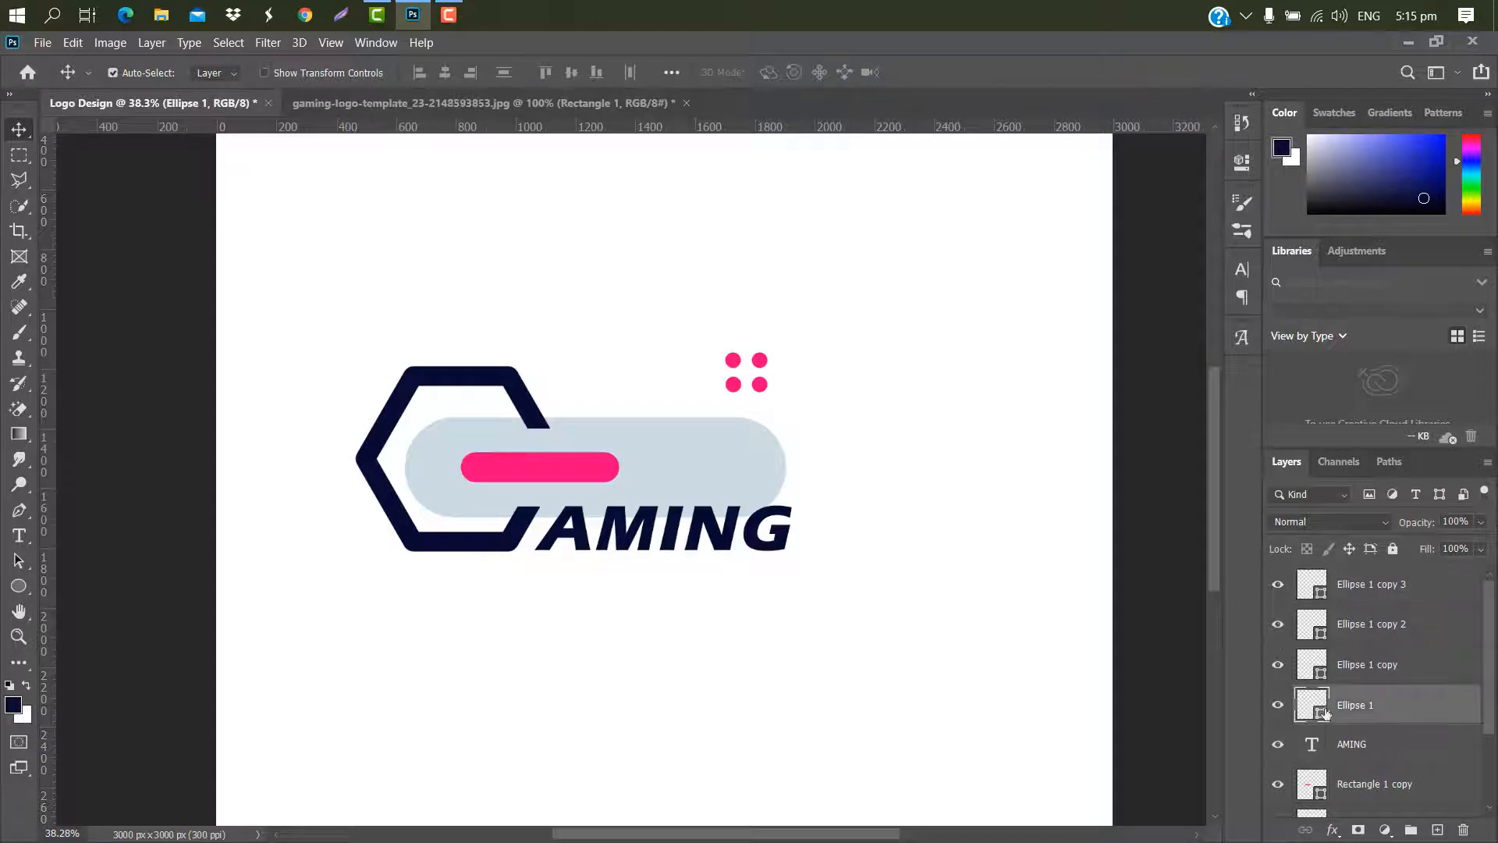
double_click(1321, 712)
click(536, 403)
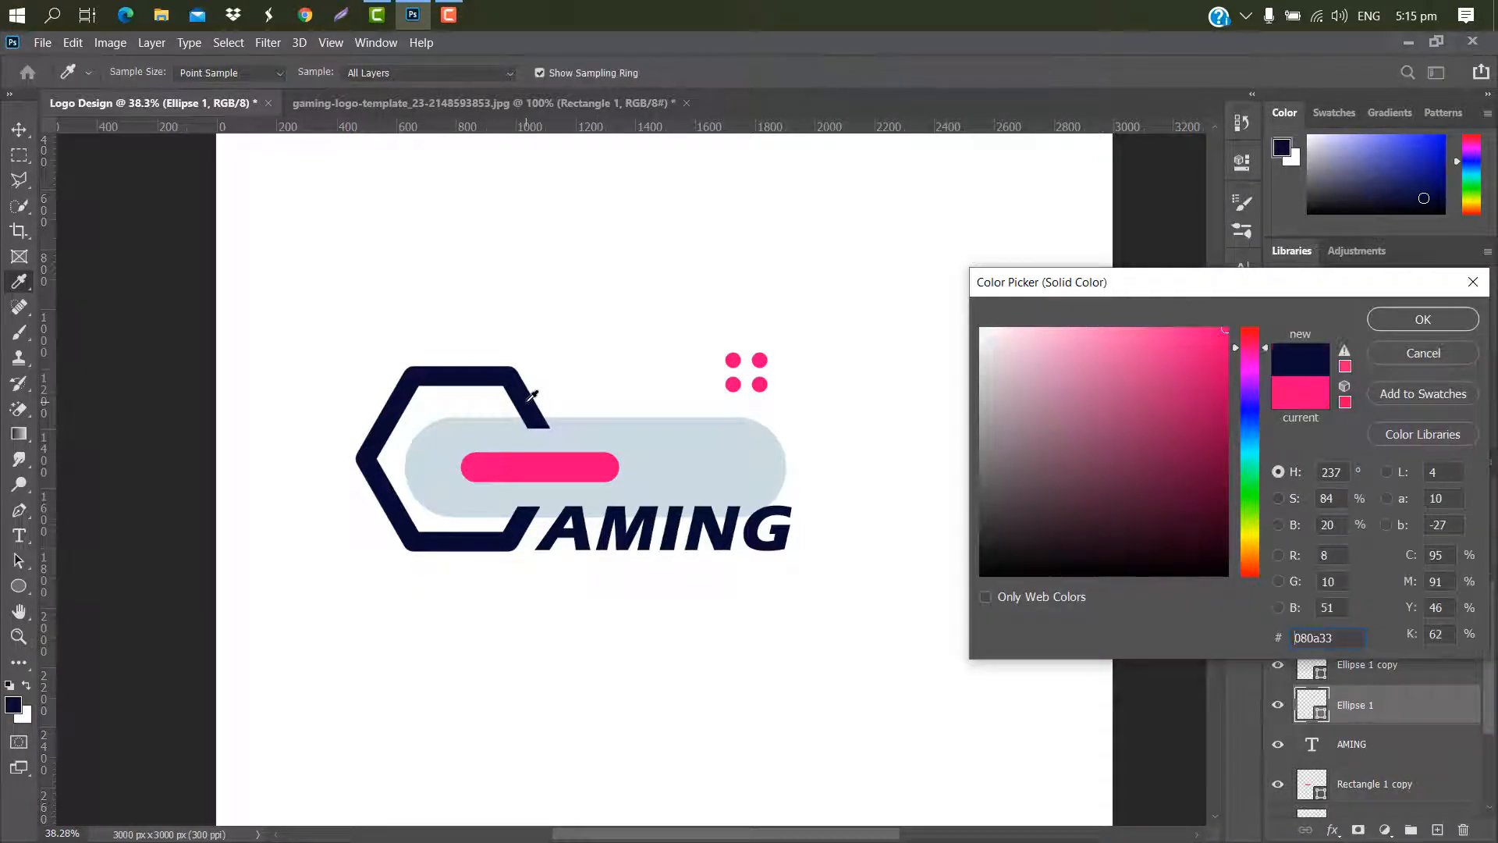
click(1423, 319)
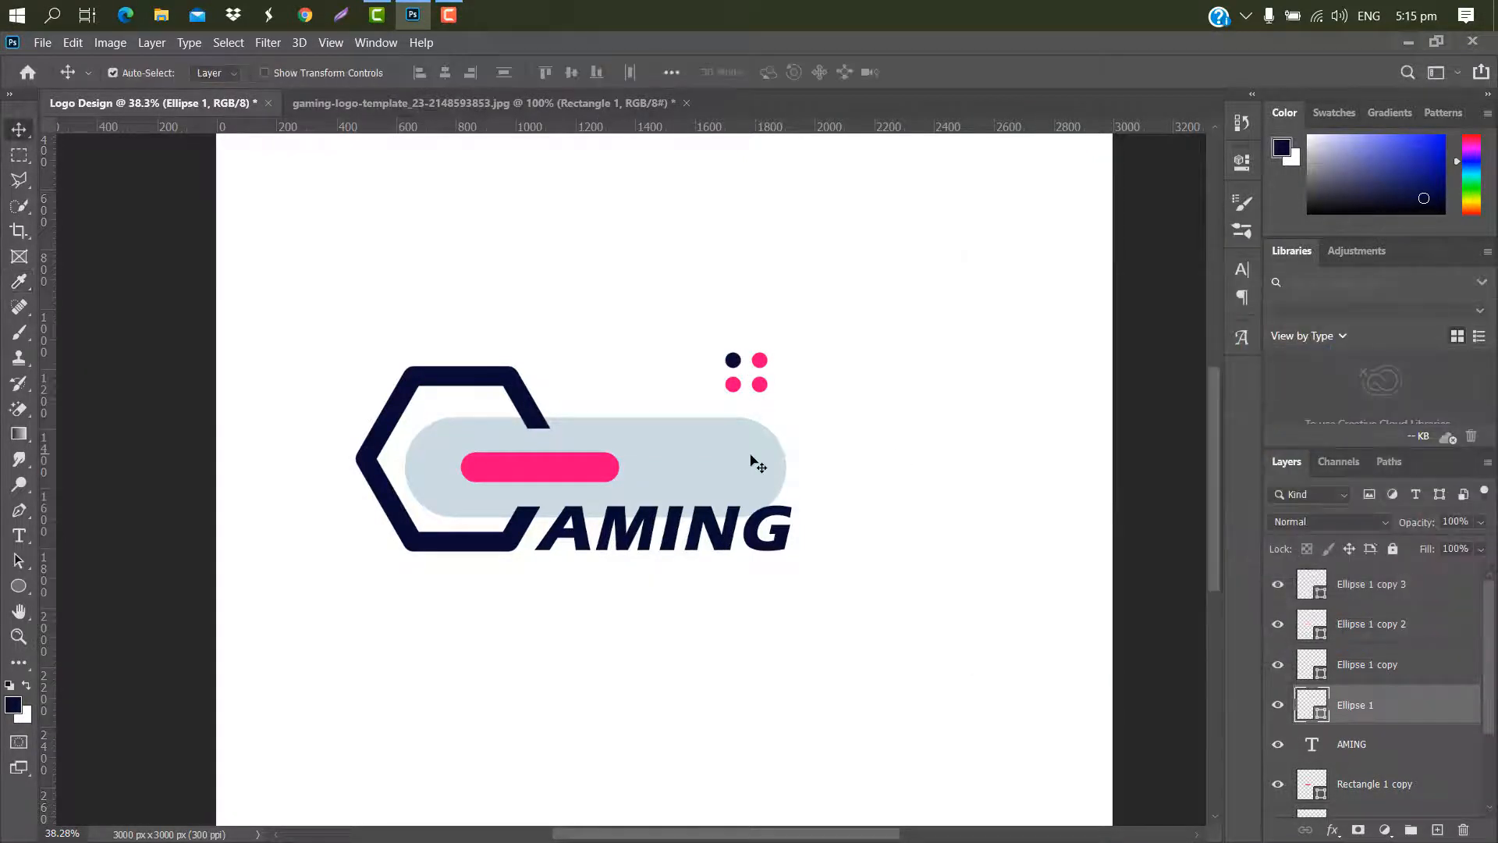
- Recolour the grid's lower-right dot to the orange ff9c00
click(762, 387)
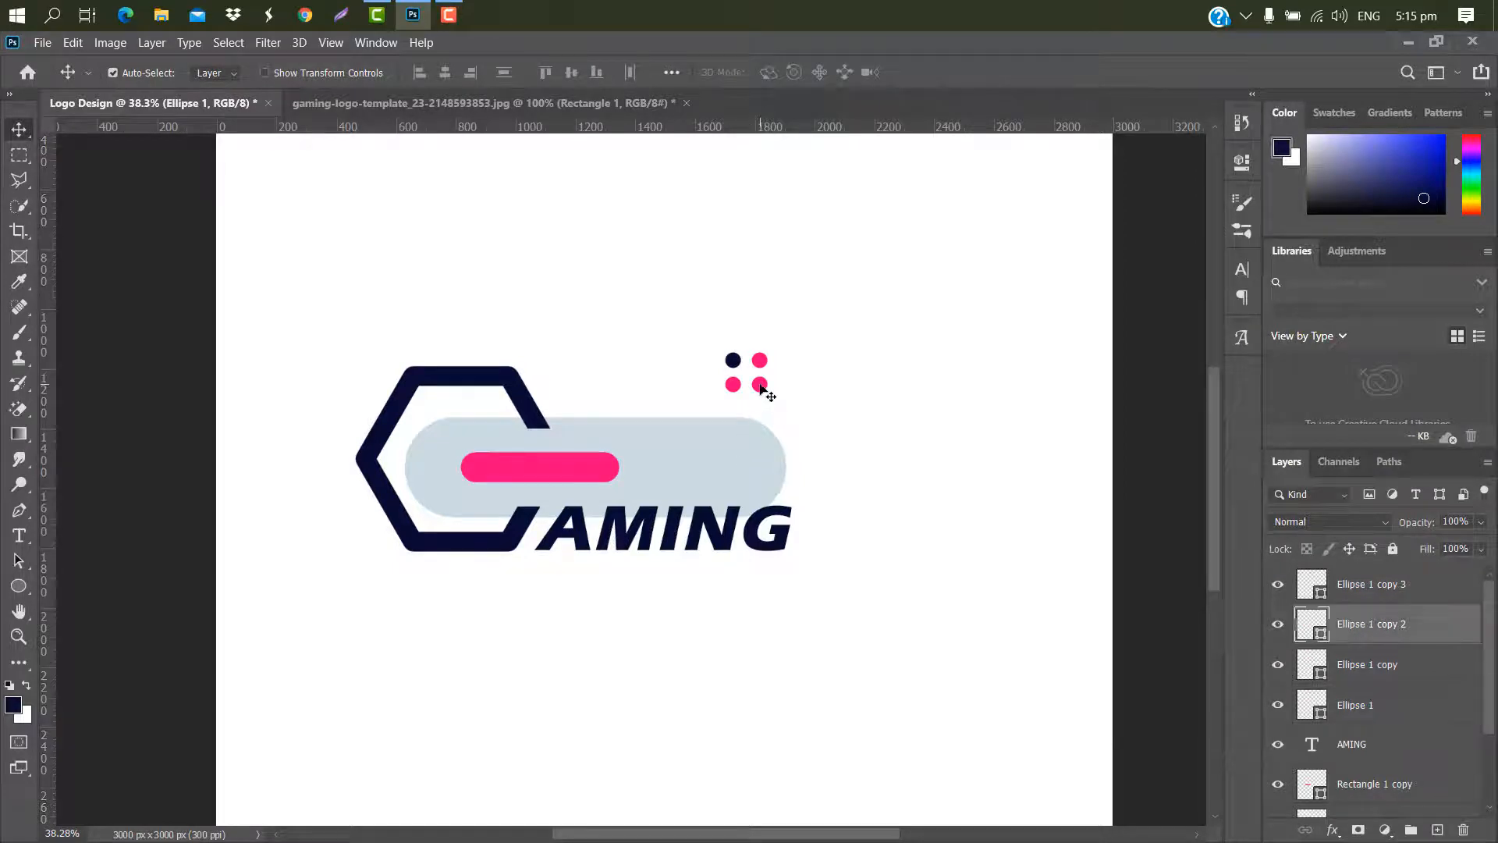
double_click(1320, 634)
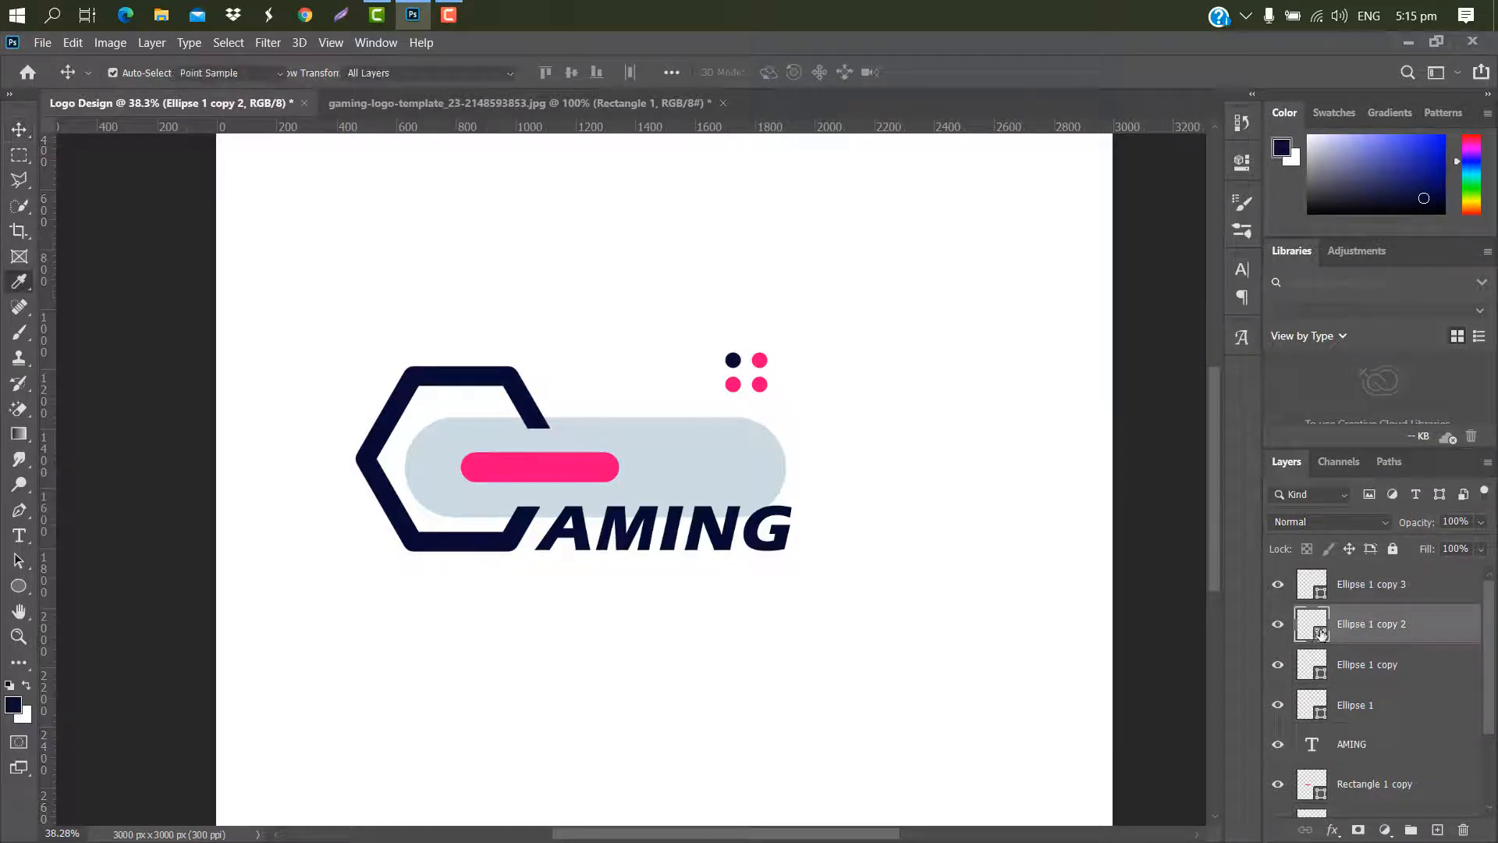
click(1246, 550)
drag(1215, 335, 1244, 294)
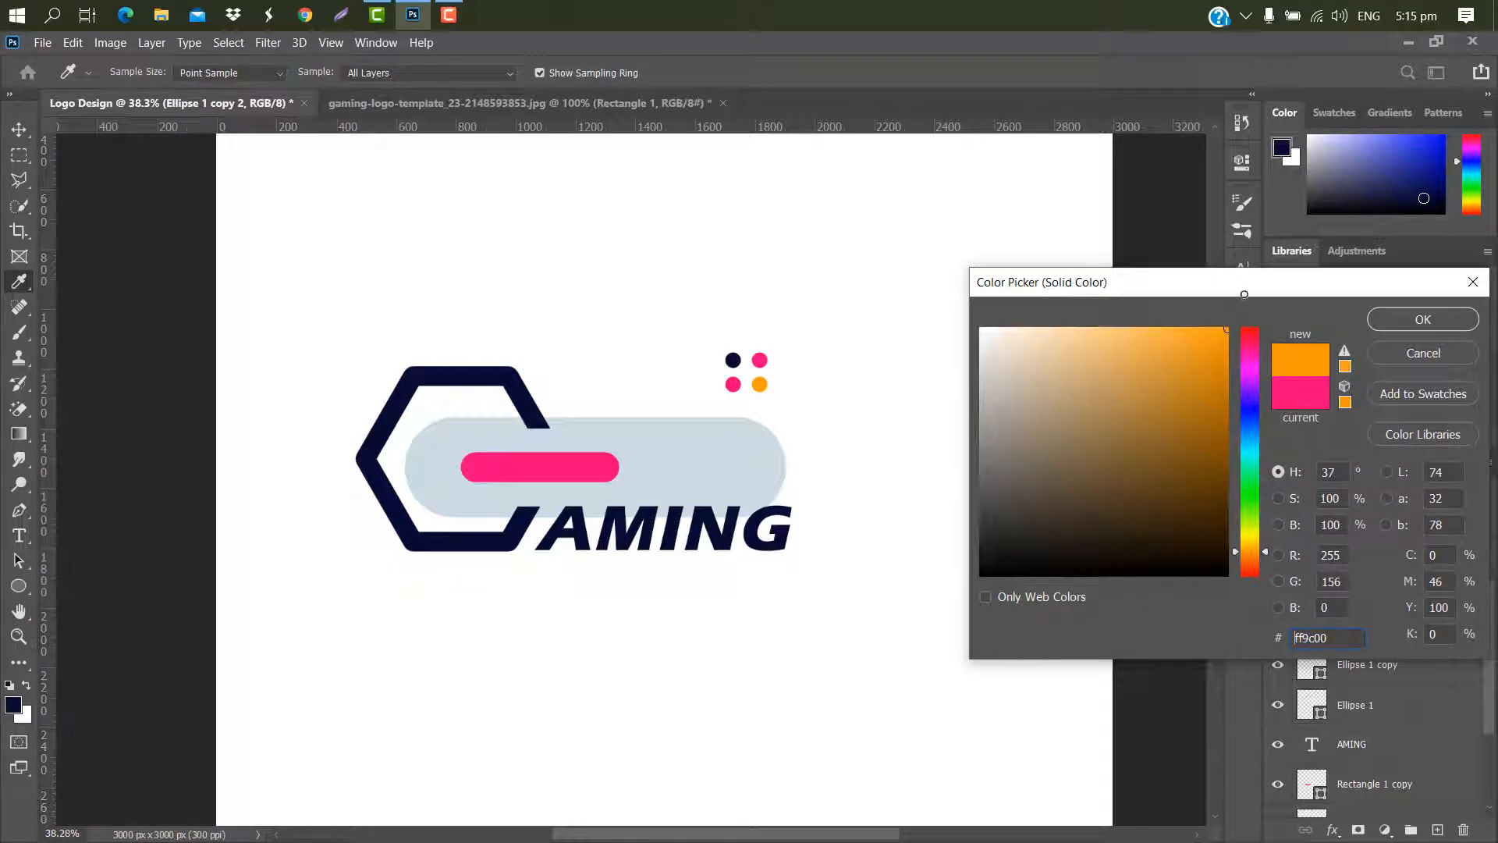
click(1385, 323)
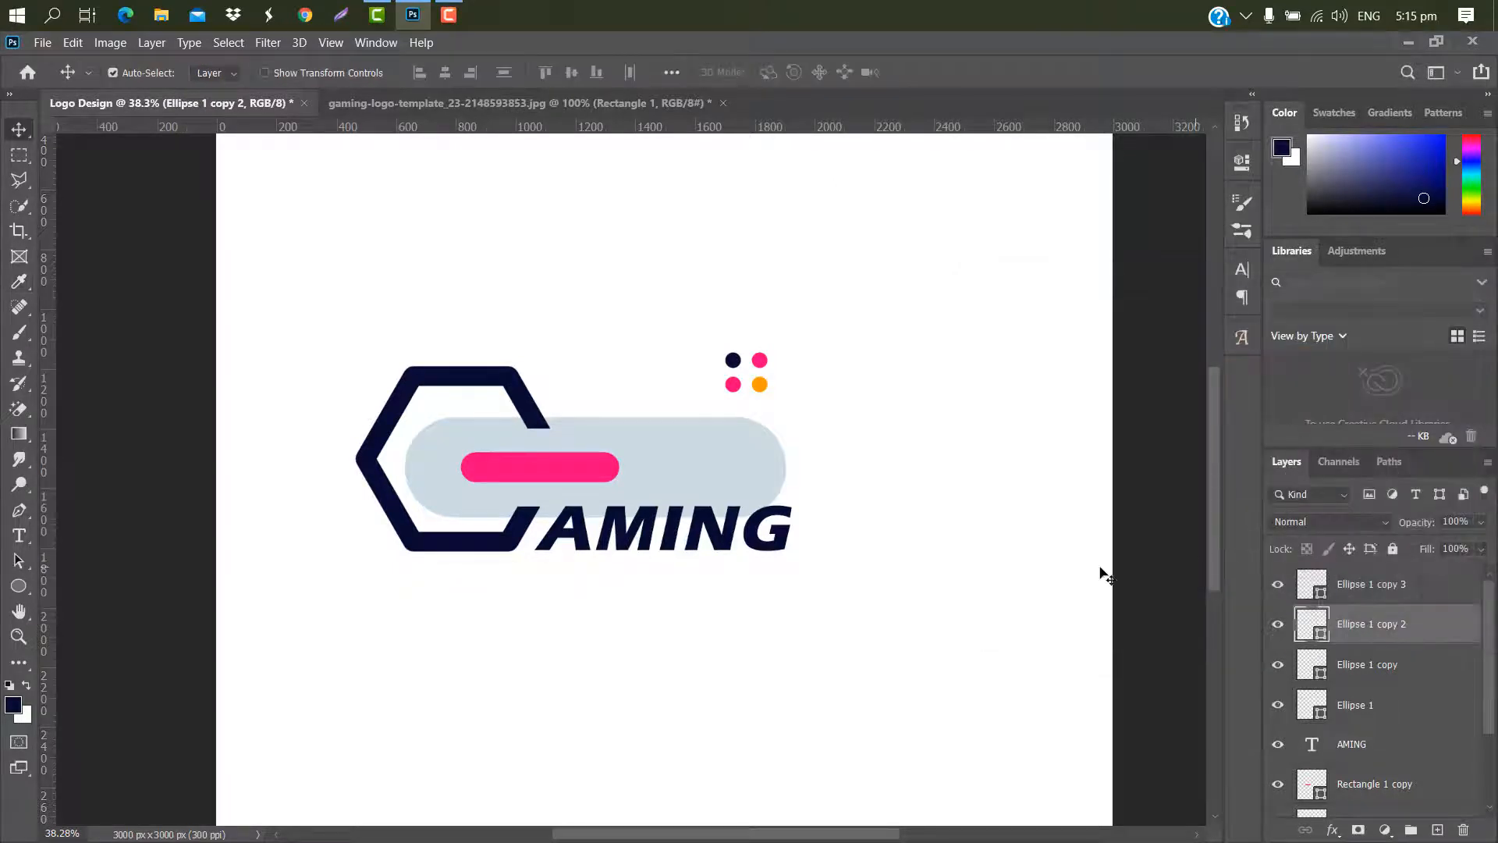
- Recolour the grid's upper-right pink dot to a bright sky blue
click(759, 363)
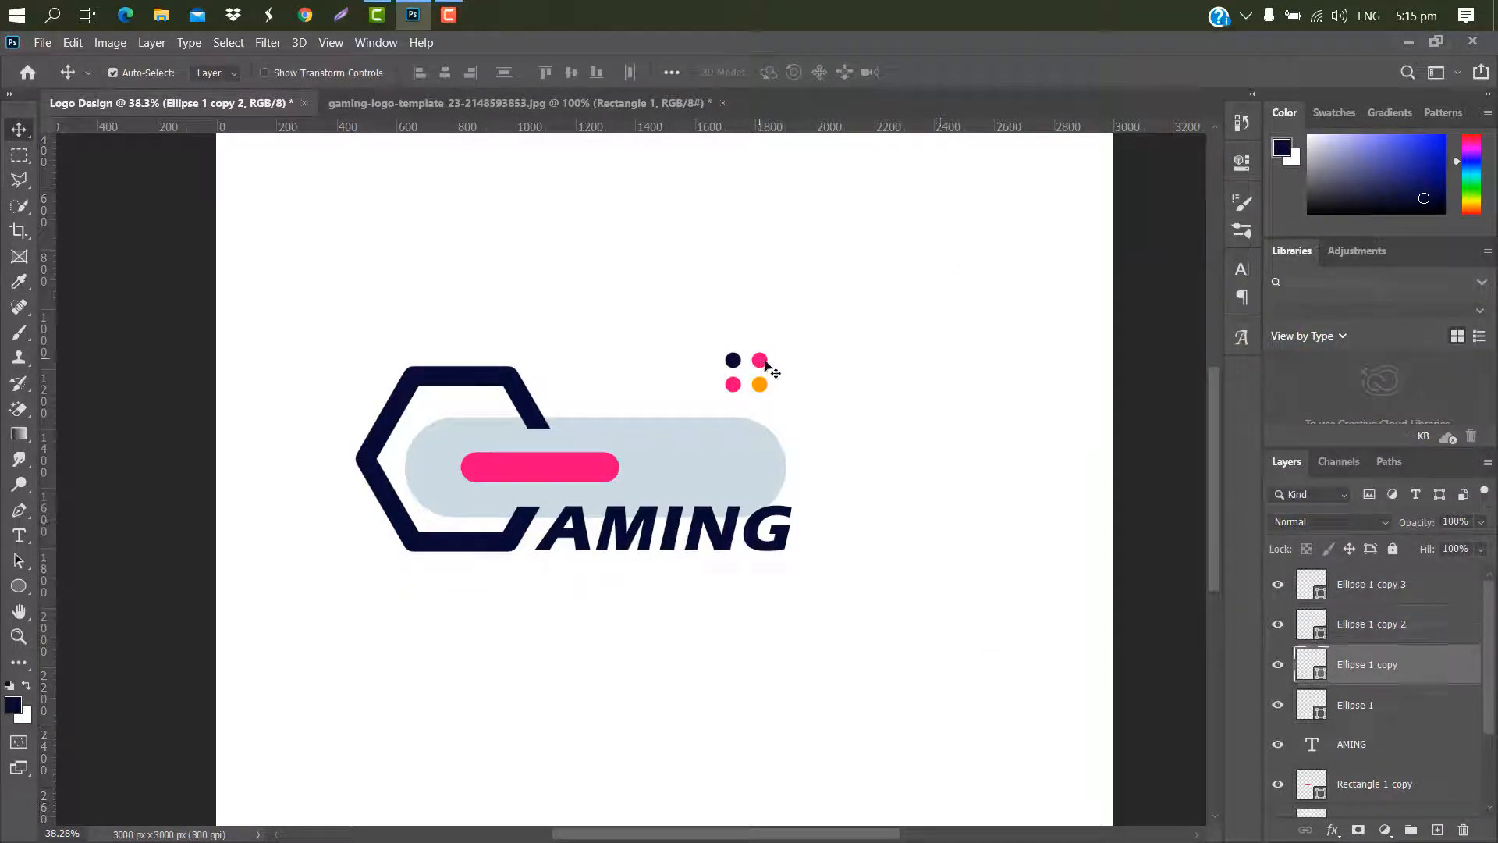
double_click(1324, 676)
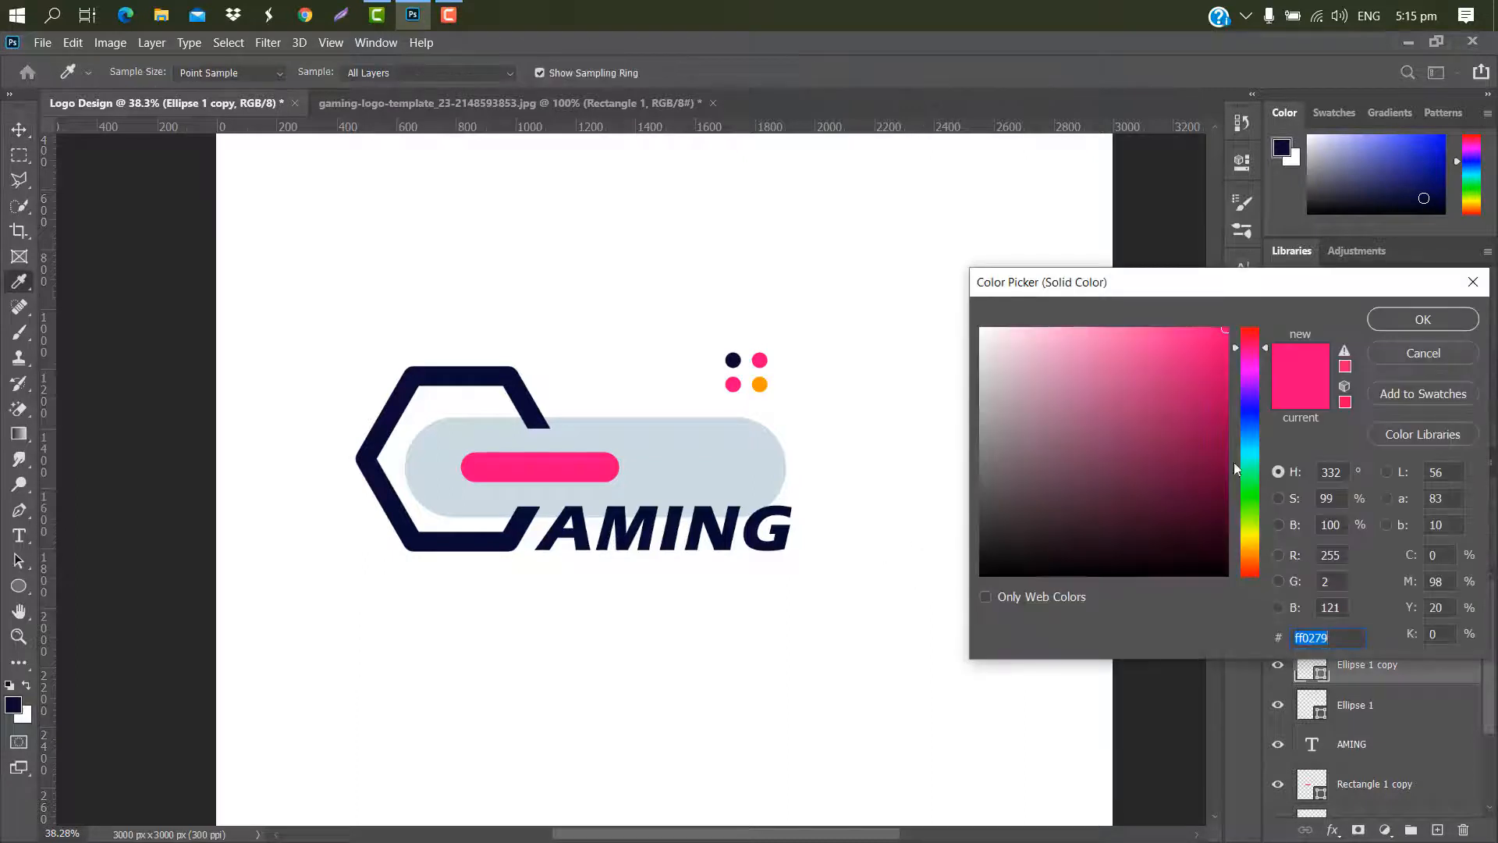
click(1258, 446)
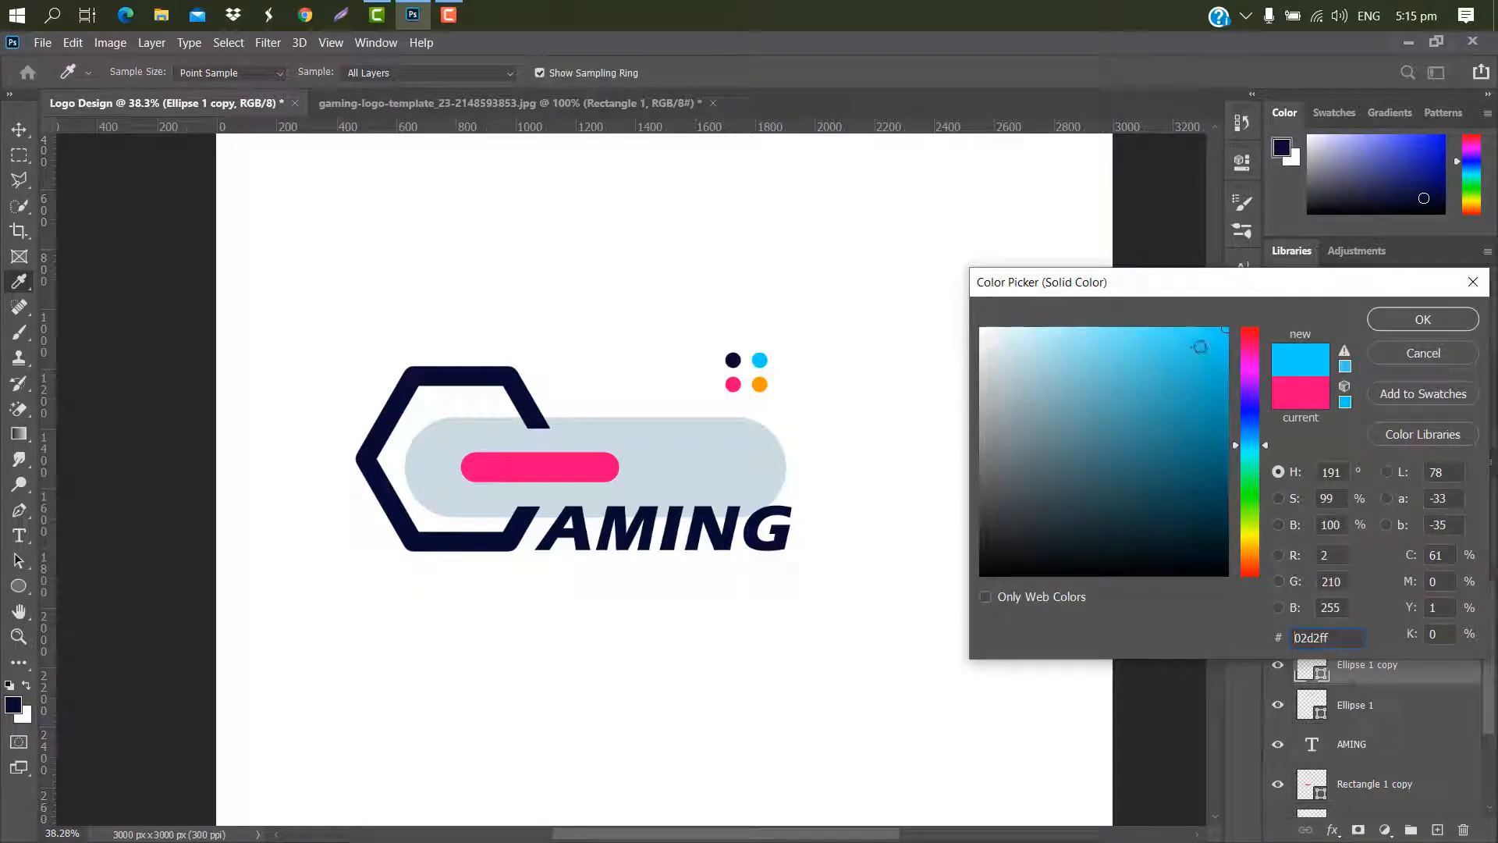
drag(1190, 350, 1206, 312)
click(1422, 320)
- Group the four Ellipse 1 dot layers together
ctrl+click(1397, 704)
ctrl+click(1402, 628)
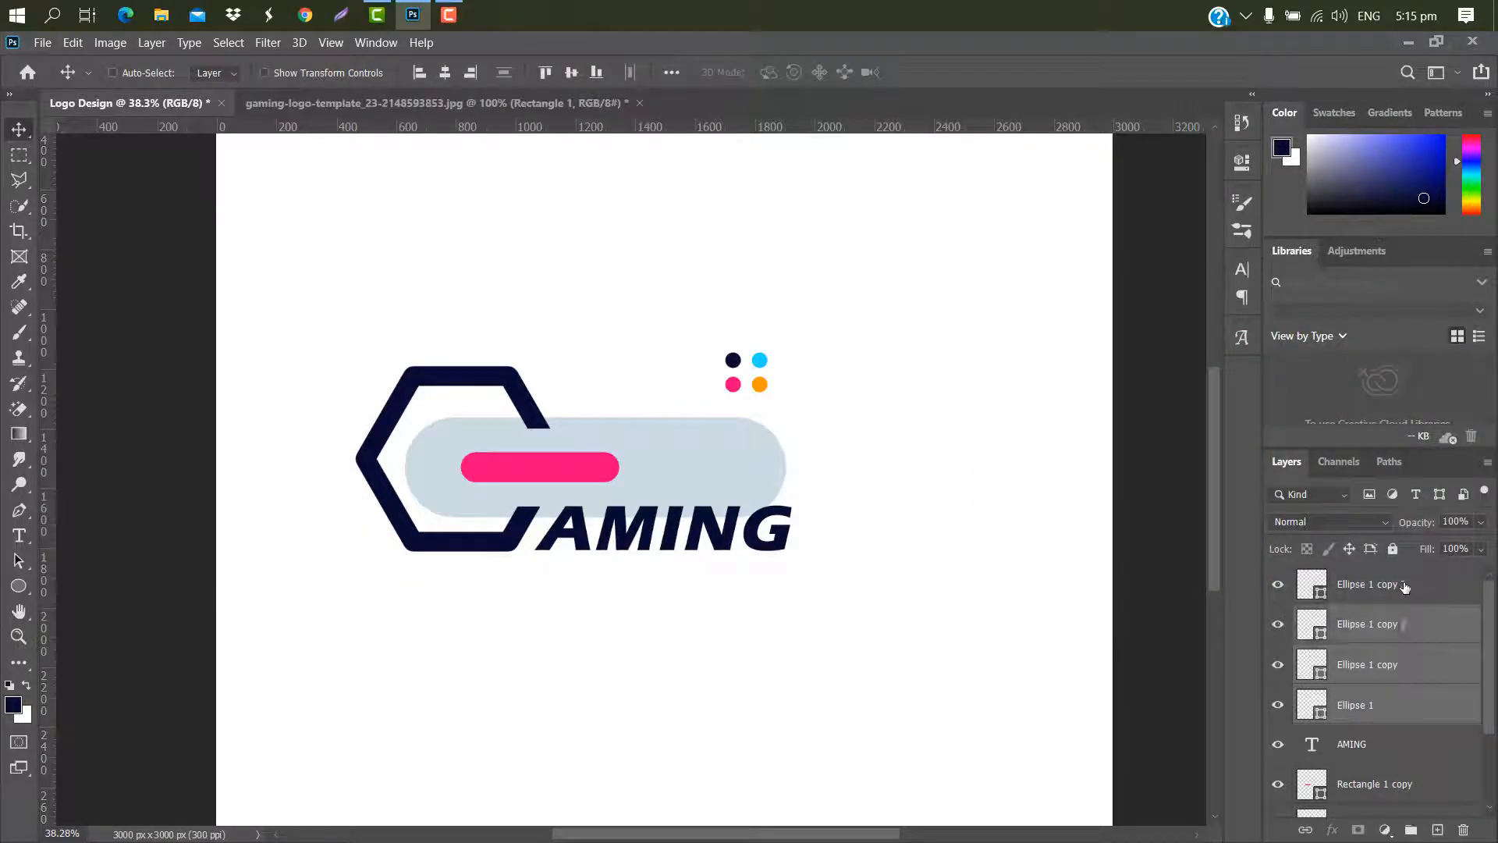
ctrl+click(1397, 585)
click(1409, 830)
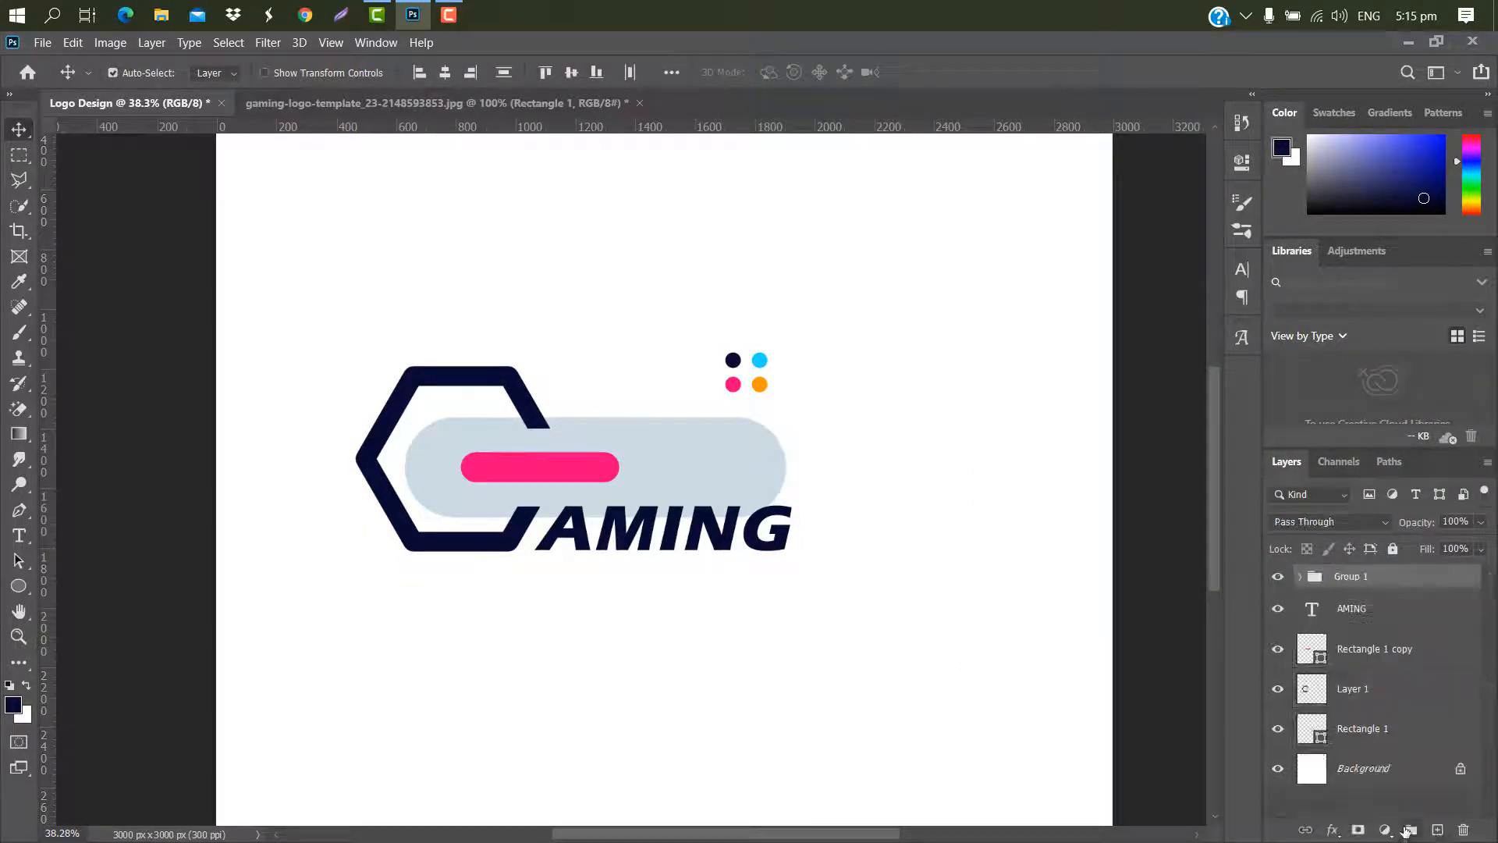
- Rotate the dot group about -32° and place it on the light bar's right part at about X 1567 px, Y 1553 px
click(764, 380)
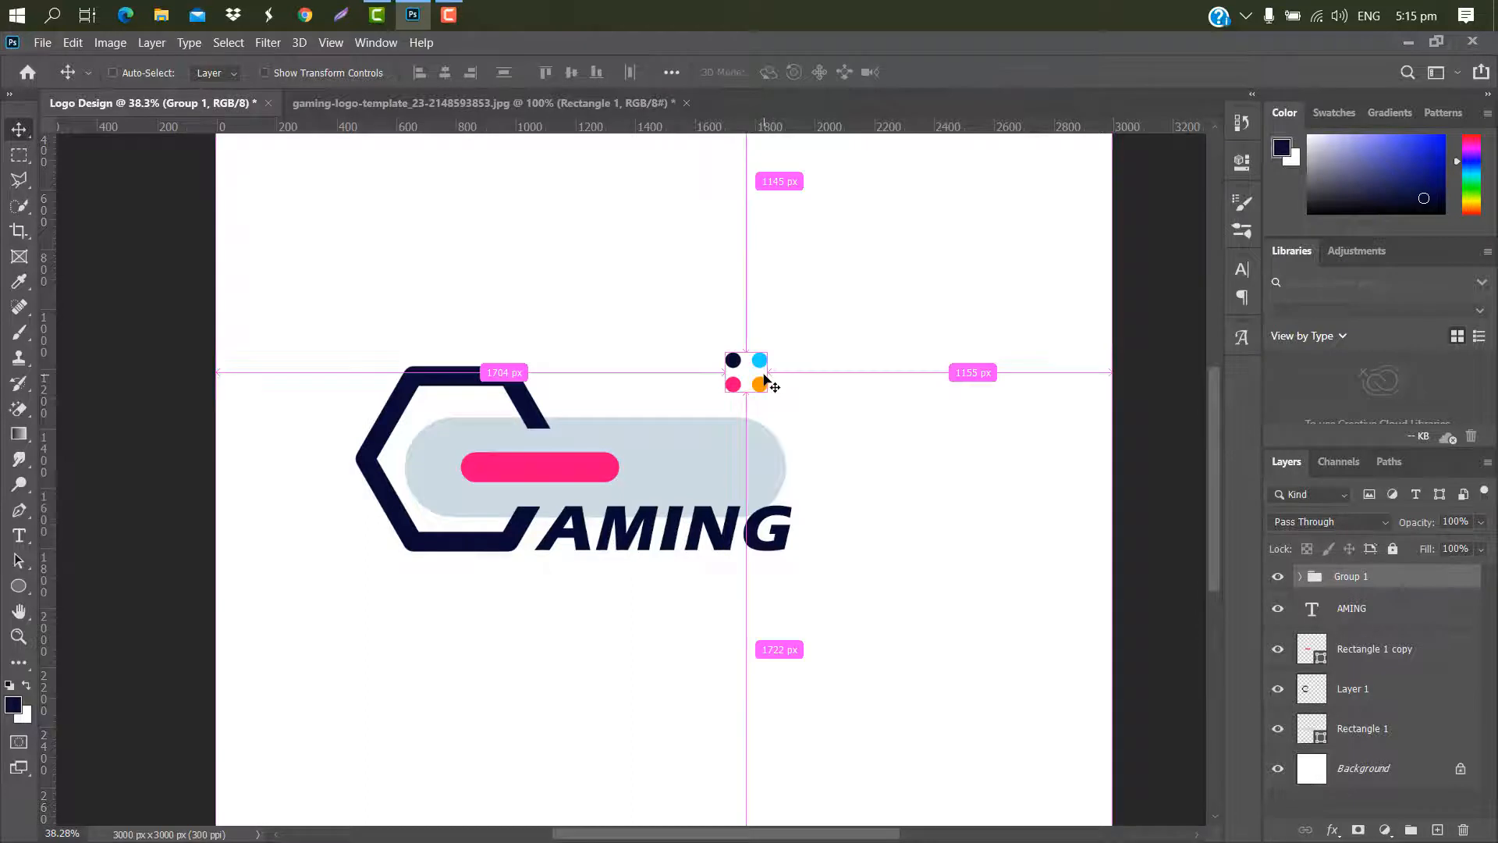
key(ctrl+t)
drag(782, 344, 780, 326)
drag(732, 396, 683, 469)
scroll(683, 470, up, 5)
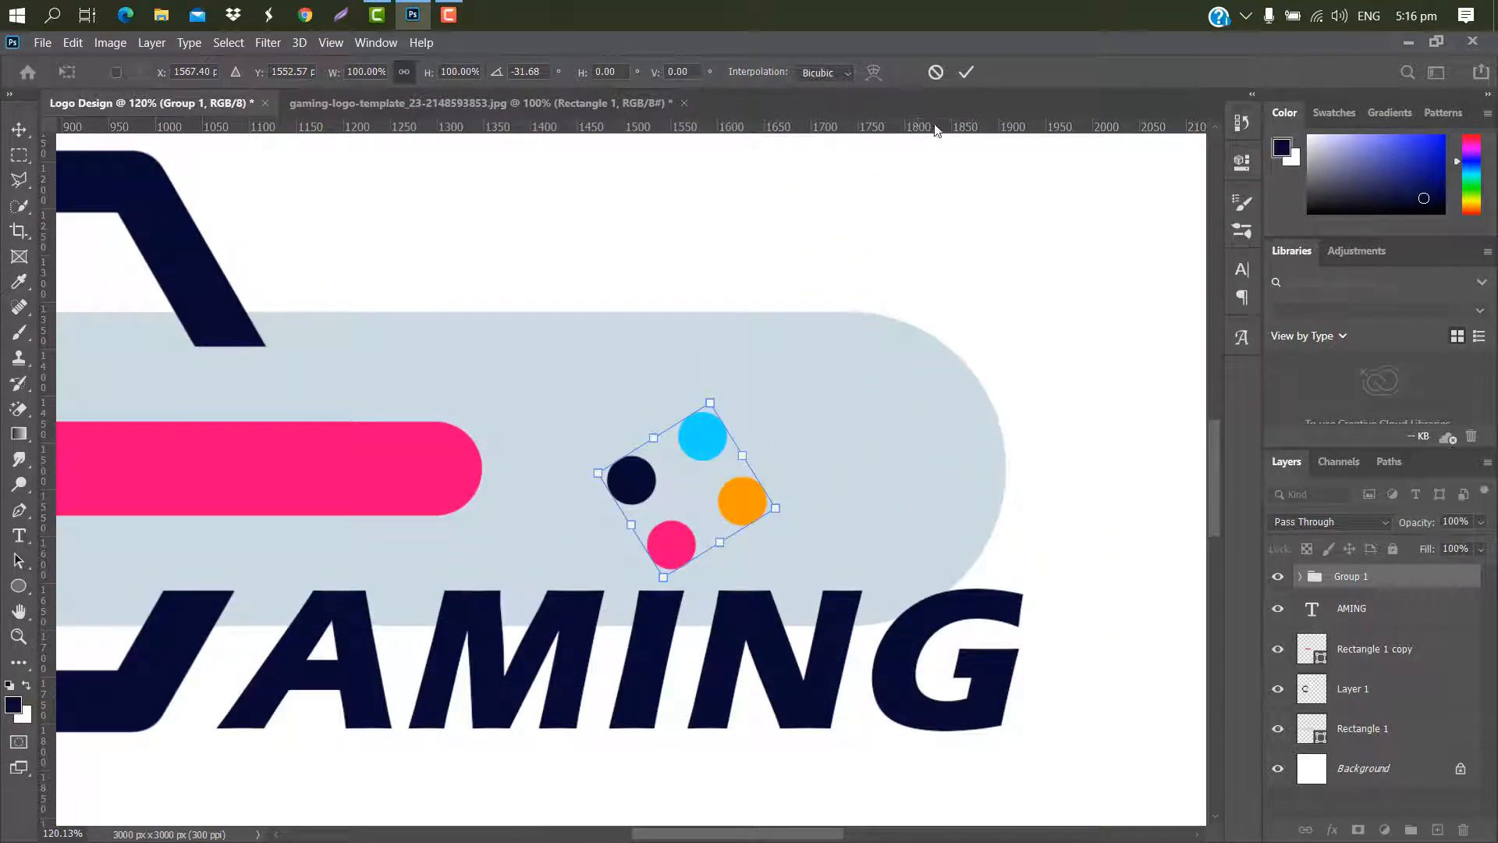
click(966, 72)
key(ctrl+0)
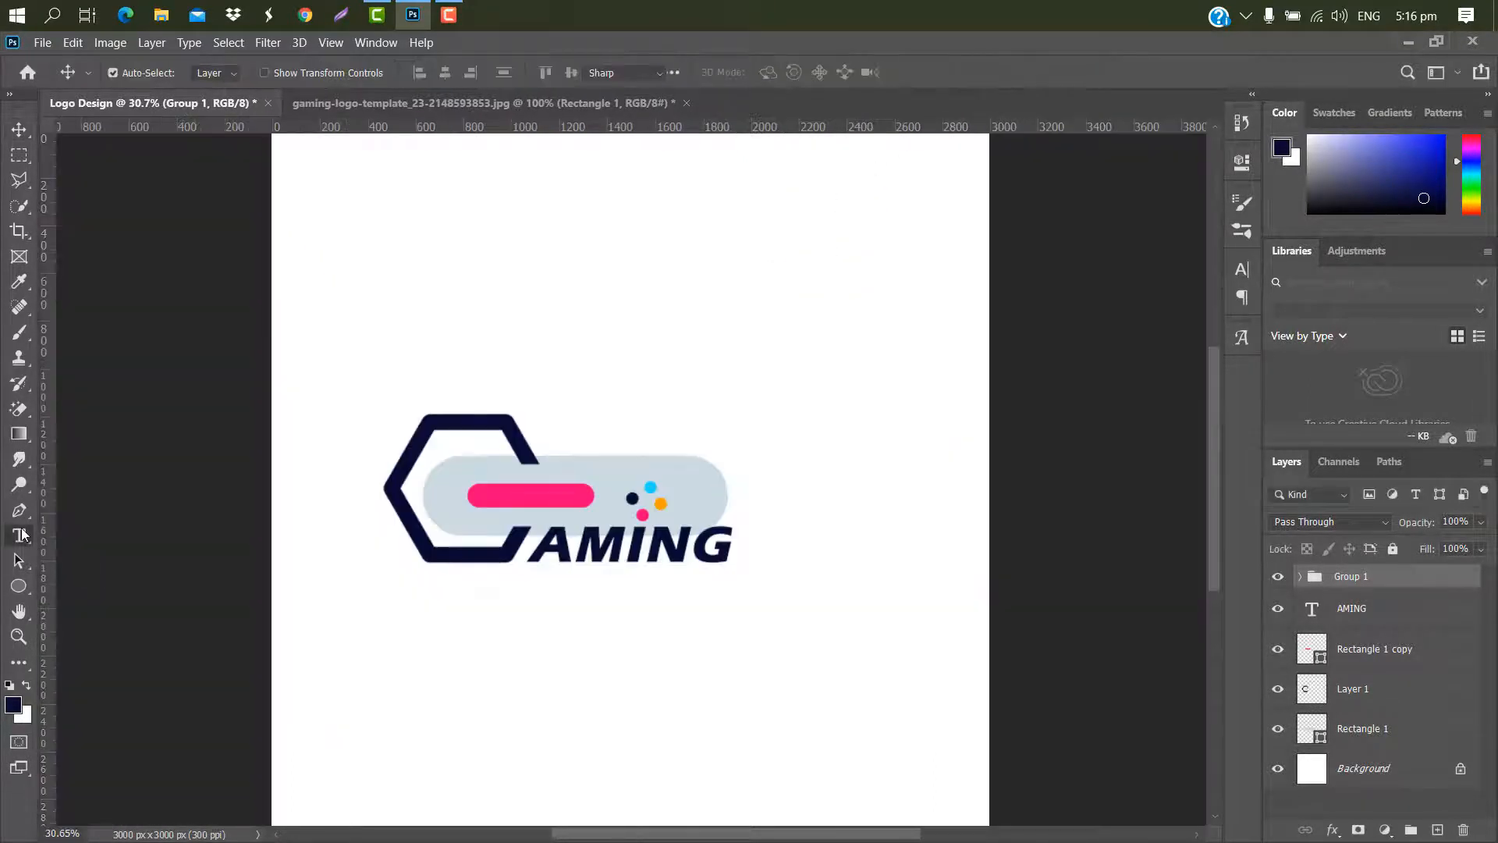
- Add the text YOUR SOLOGAN HERE in Eras Bold ITC just below AMING
click(19, 535)
click(534, 583)
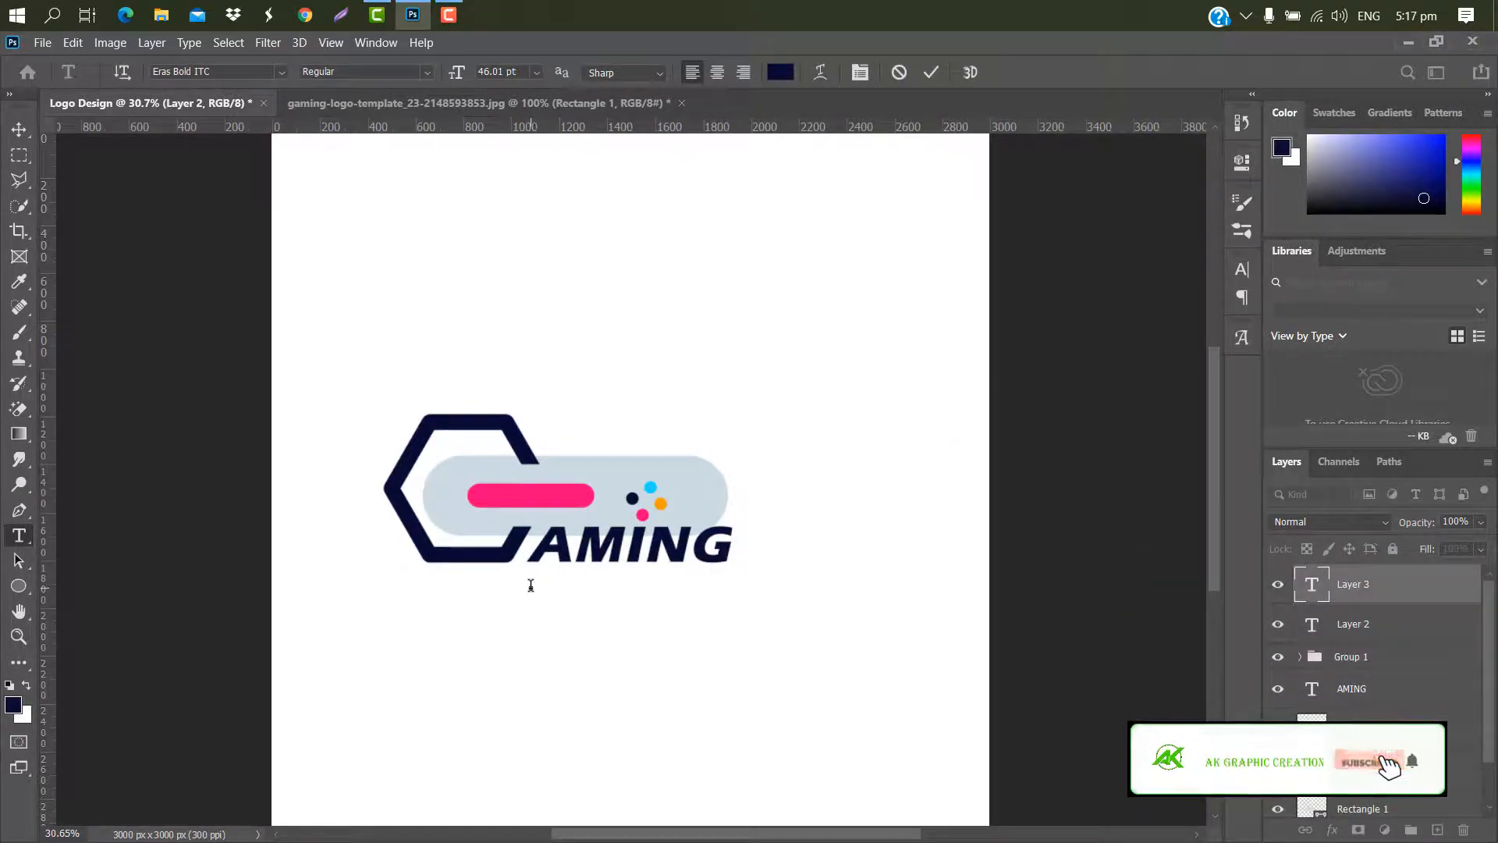
text(YO)
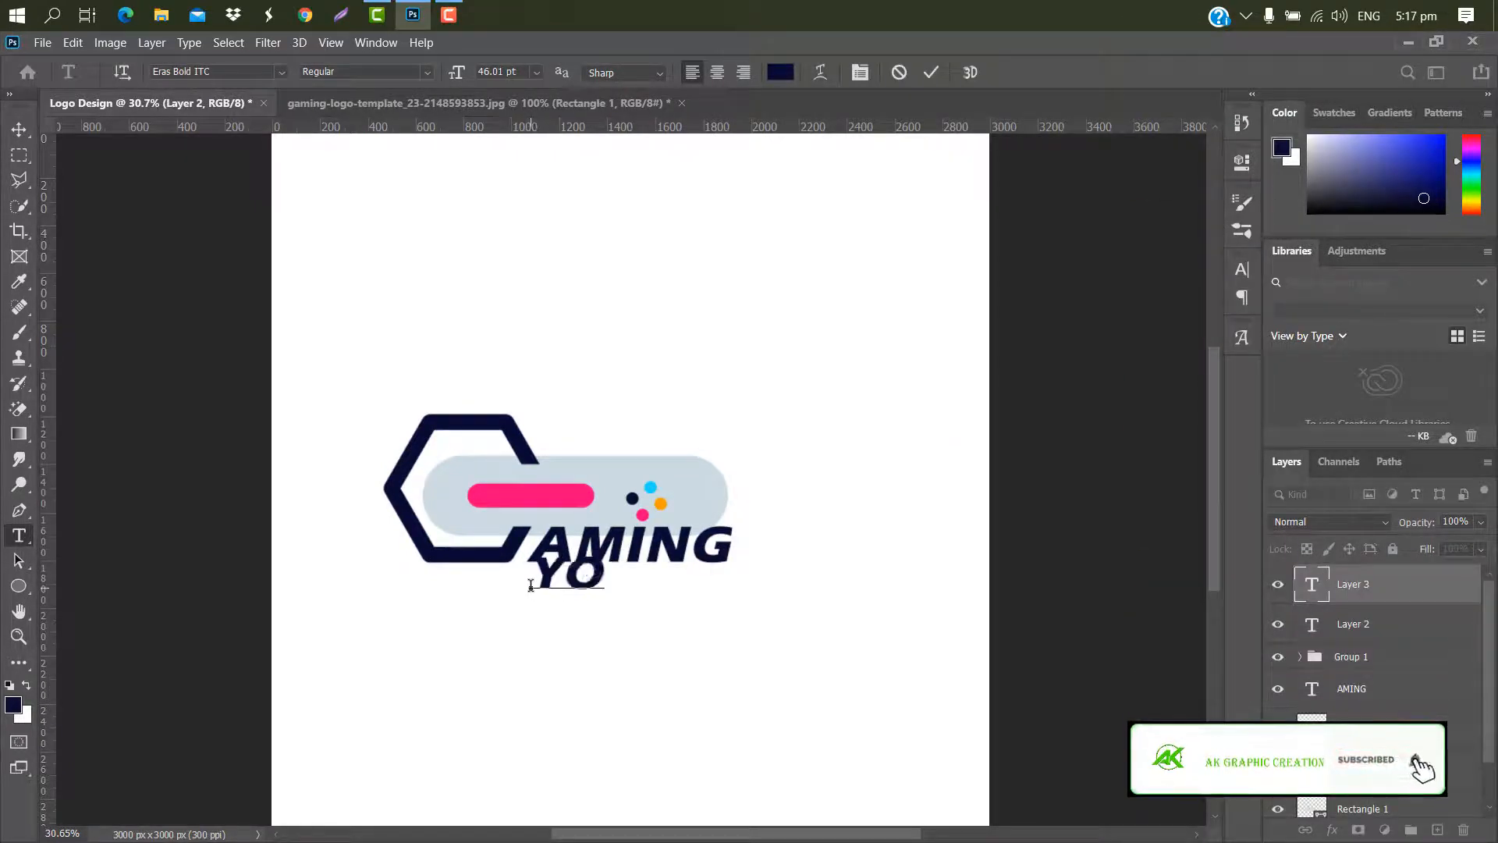
text(UR SOLO)
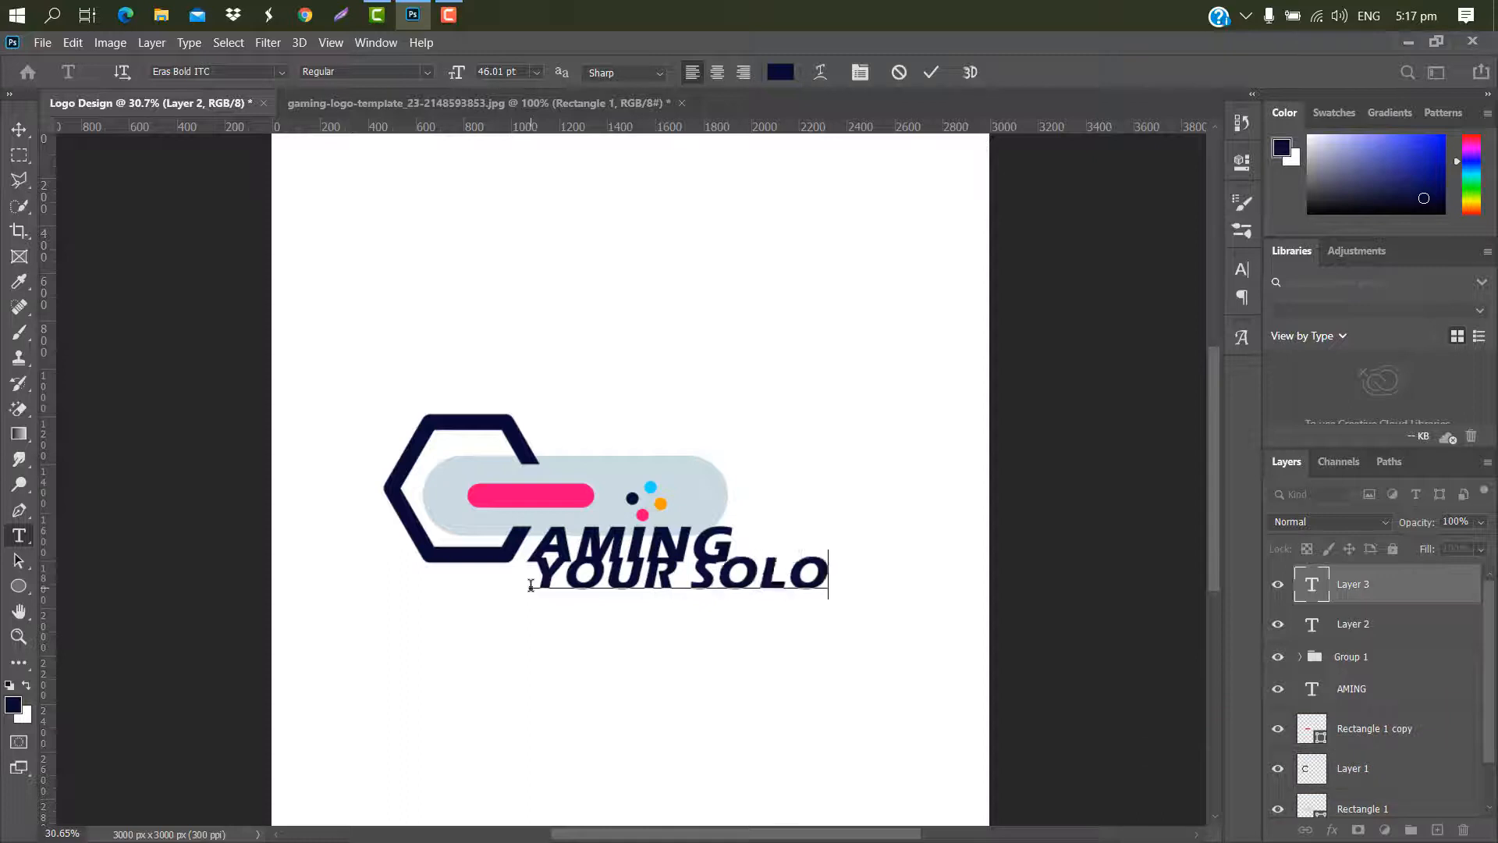
text(GAN H)
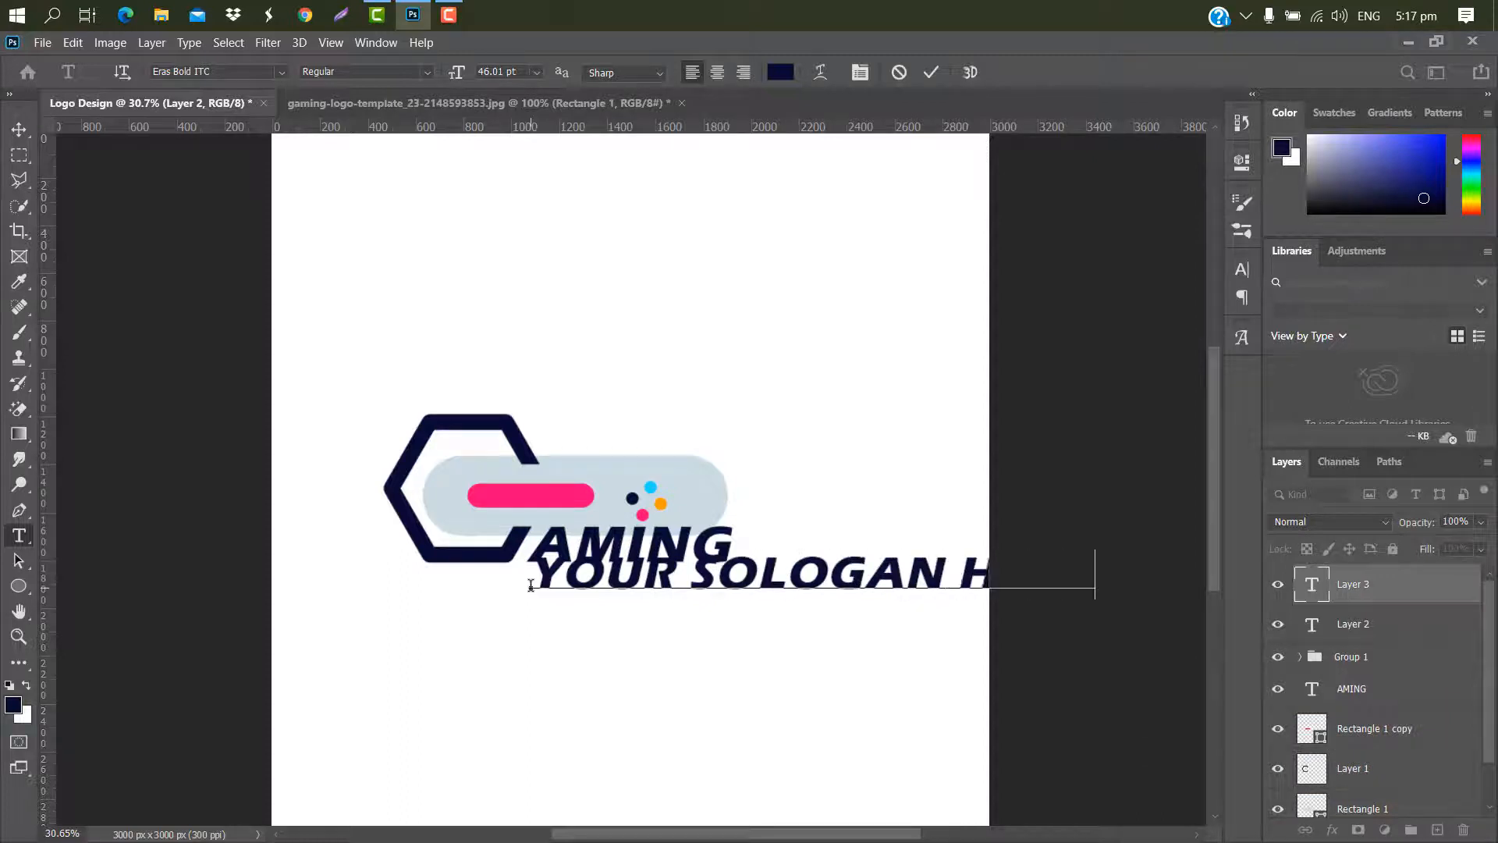
click(932, 73)
- Scale the slogan text to about 28% and place it directly beneath AMING, aligned with its left end
key(ctrl+t)
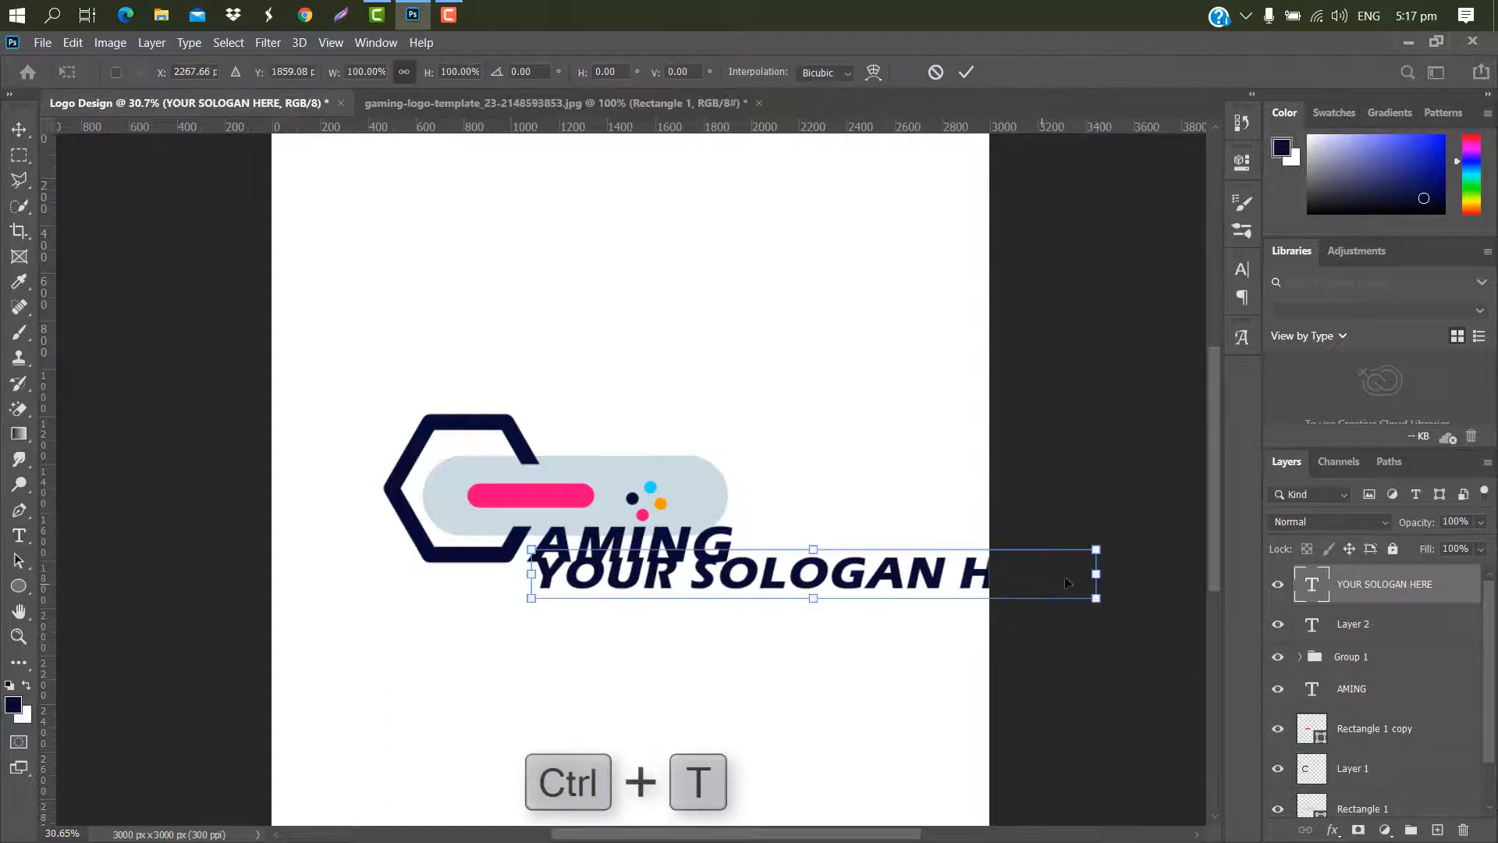
drag(1095, 574, 664, 581)
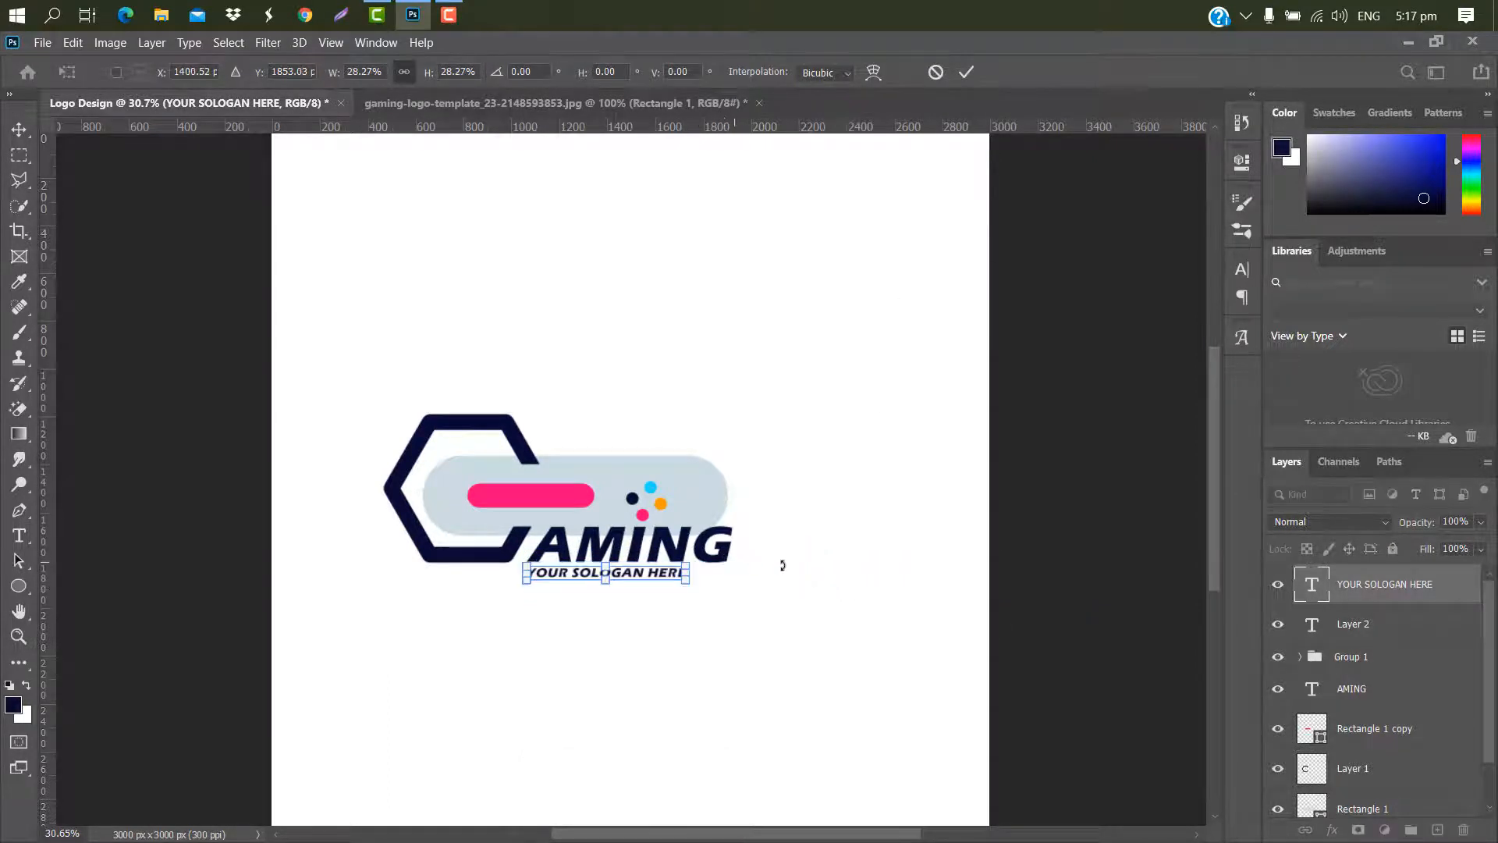
click(967, 72)
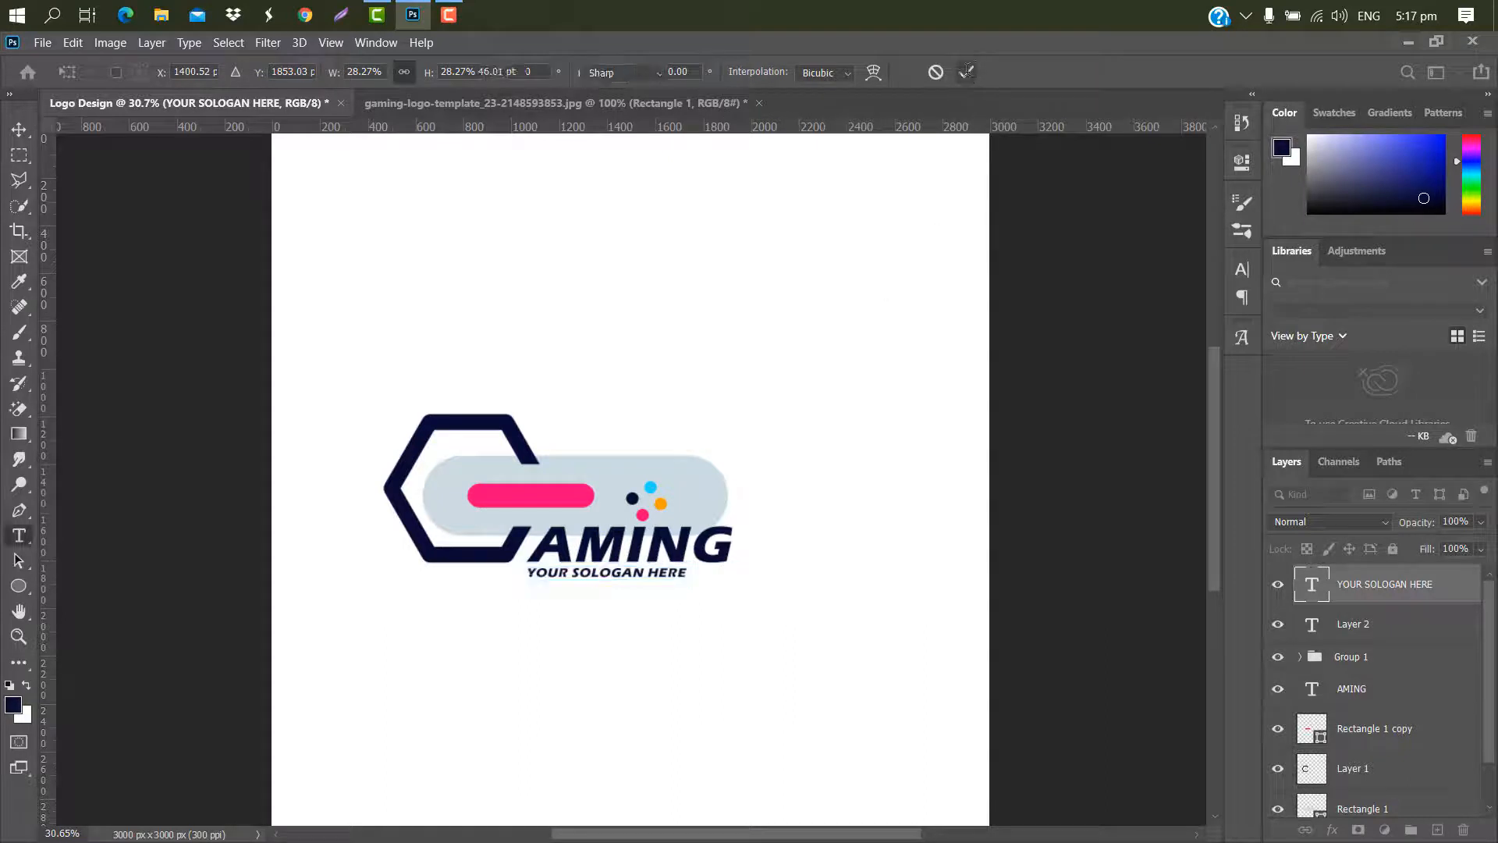
- Set the slogan text's tracking to 240
click(1242, 271)
drag(1137, 347, 1182, 280)
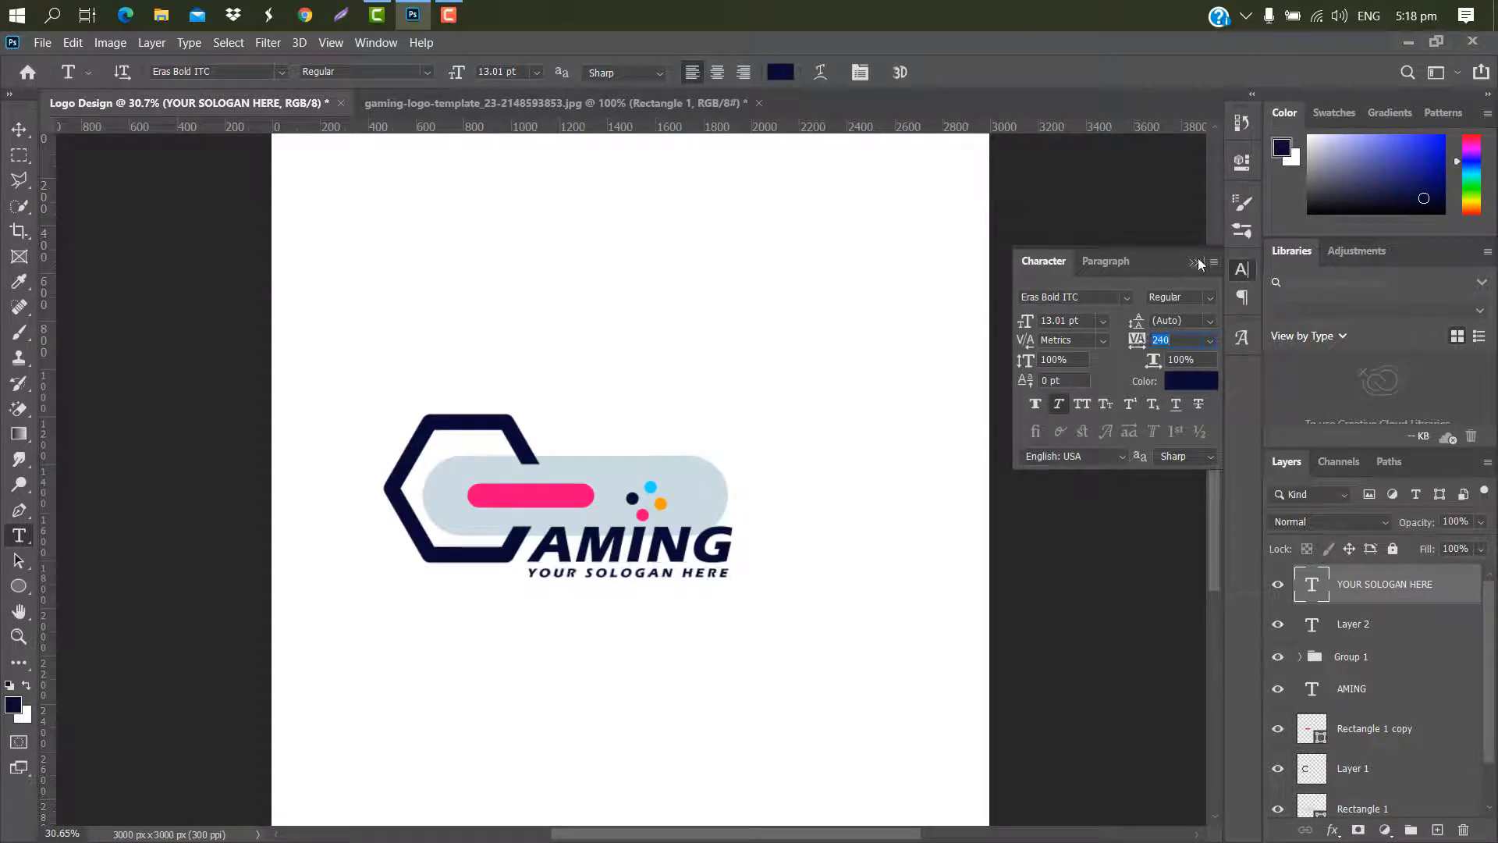
click(1199, 262)
- Enlarge the slogan text to 123% with its centre at about X 1577 px, Y 1863 px
key(ctrl+t)
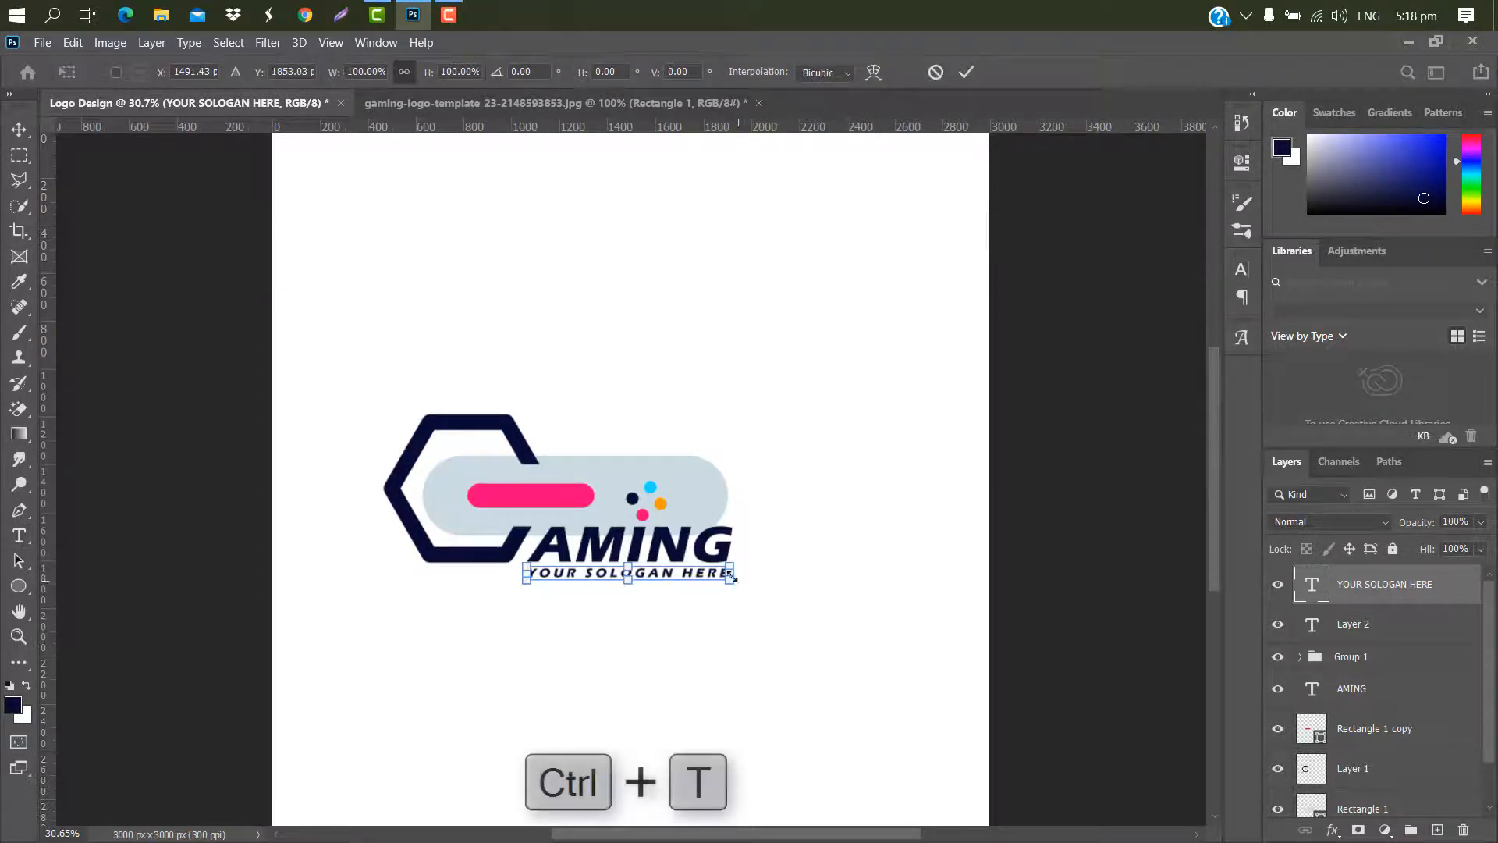
drag(735, 574, 781, 575)
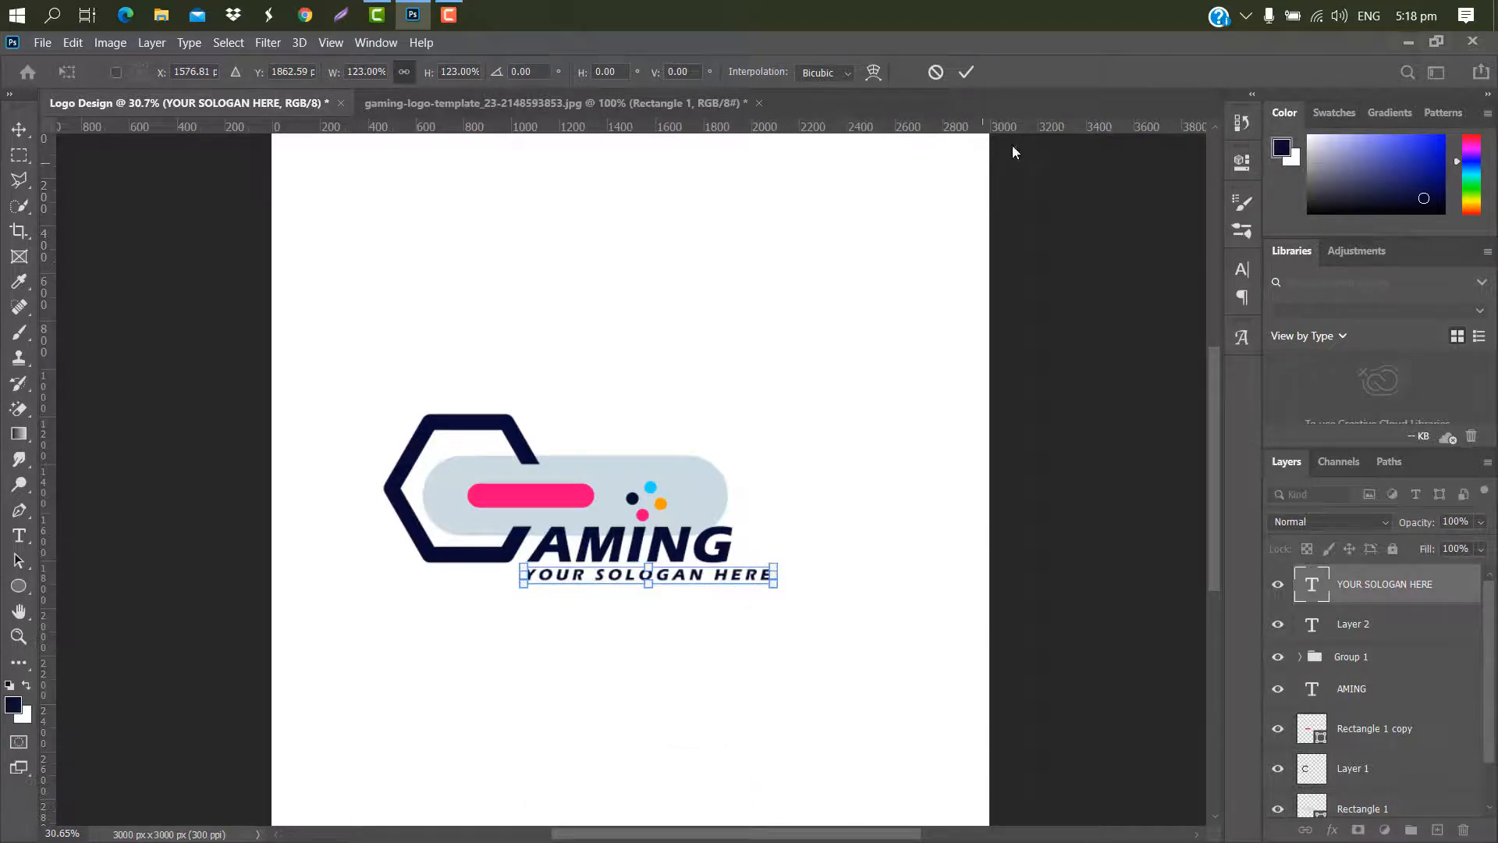
click(975, 70)
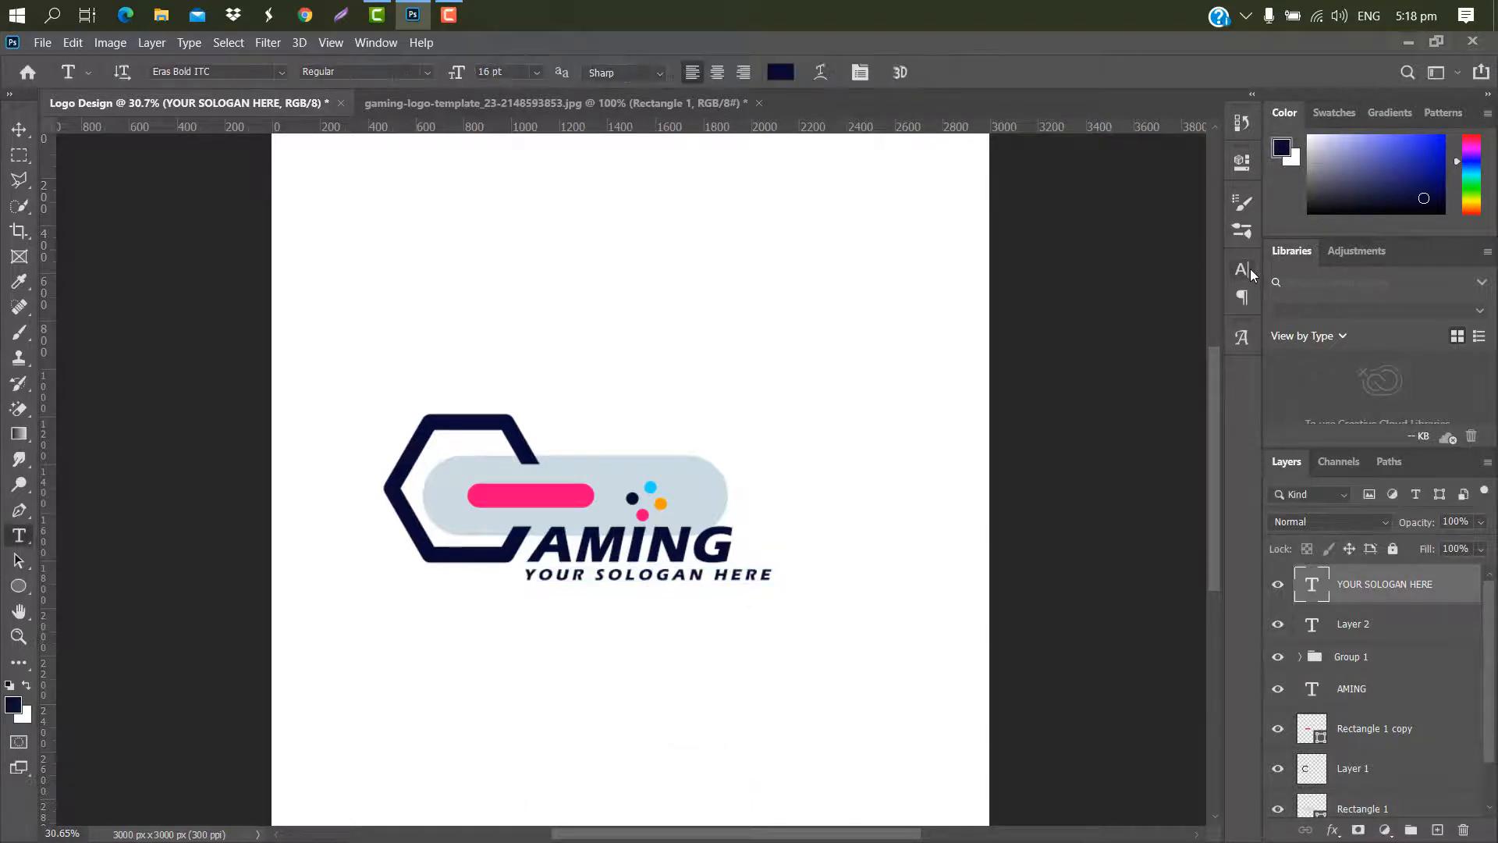
- Reduce the slogan's tracking until its width fits under AMING
click(1248, 269)
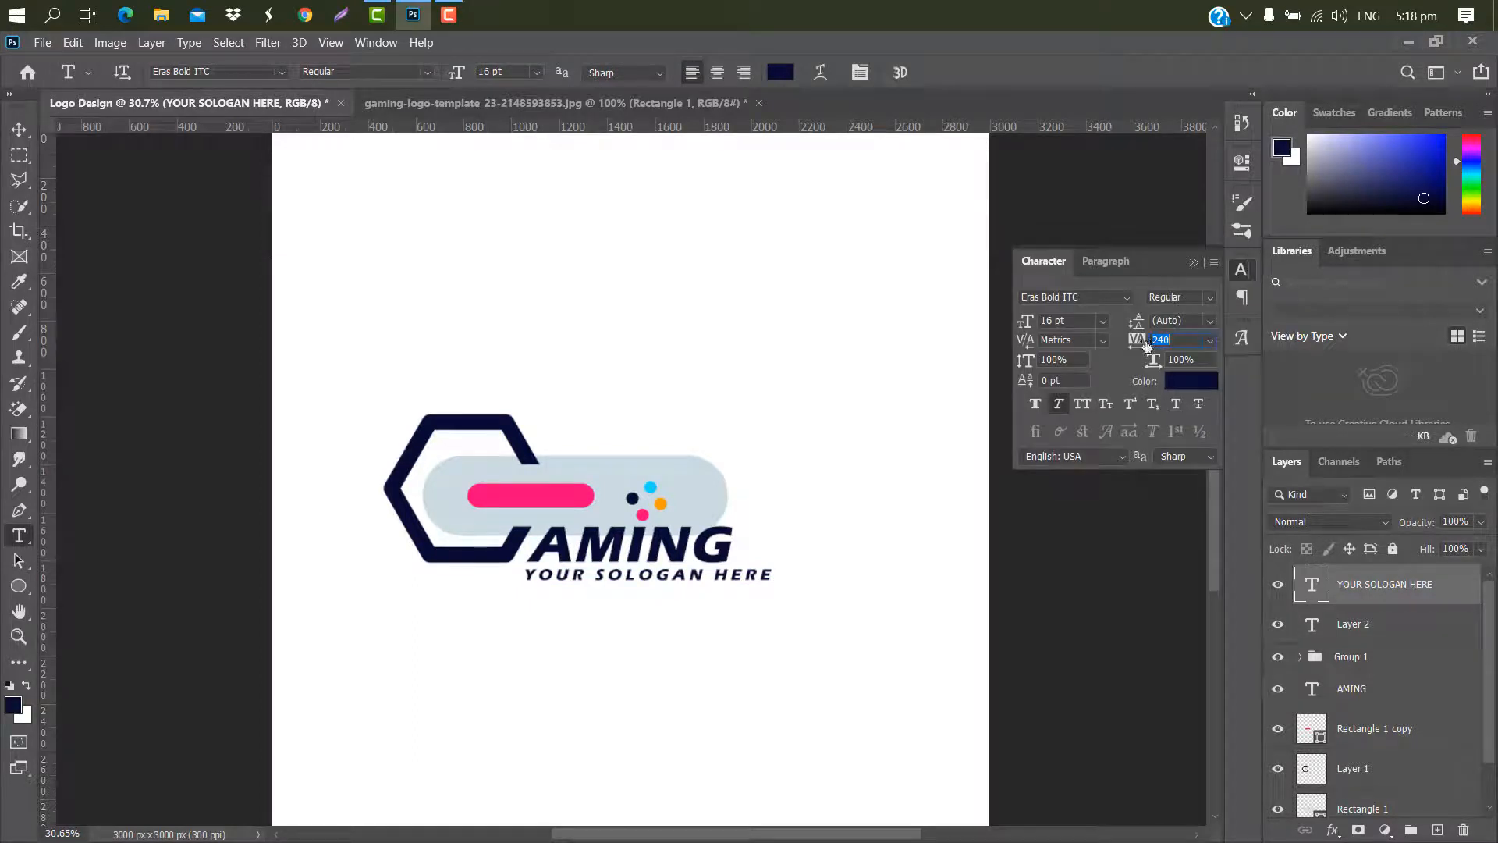
drag(1145, 345, 1138, 345)
click(1193, 263)
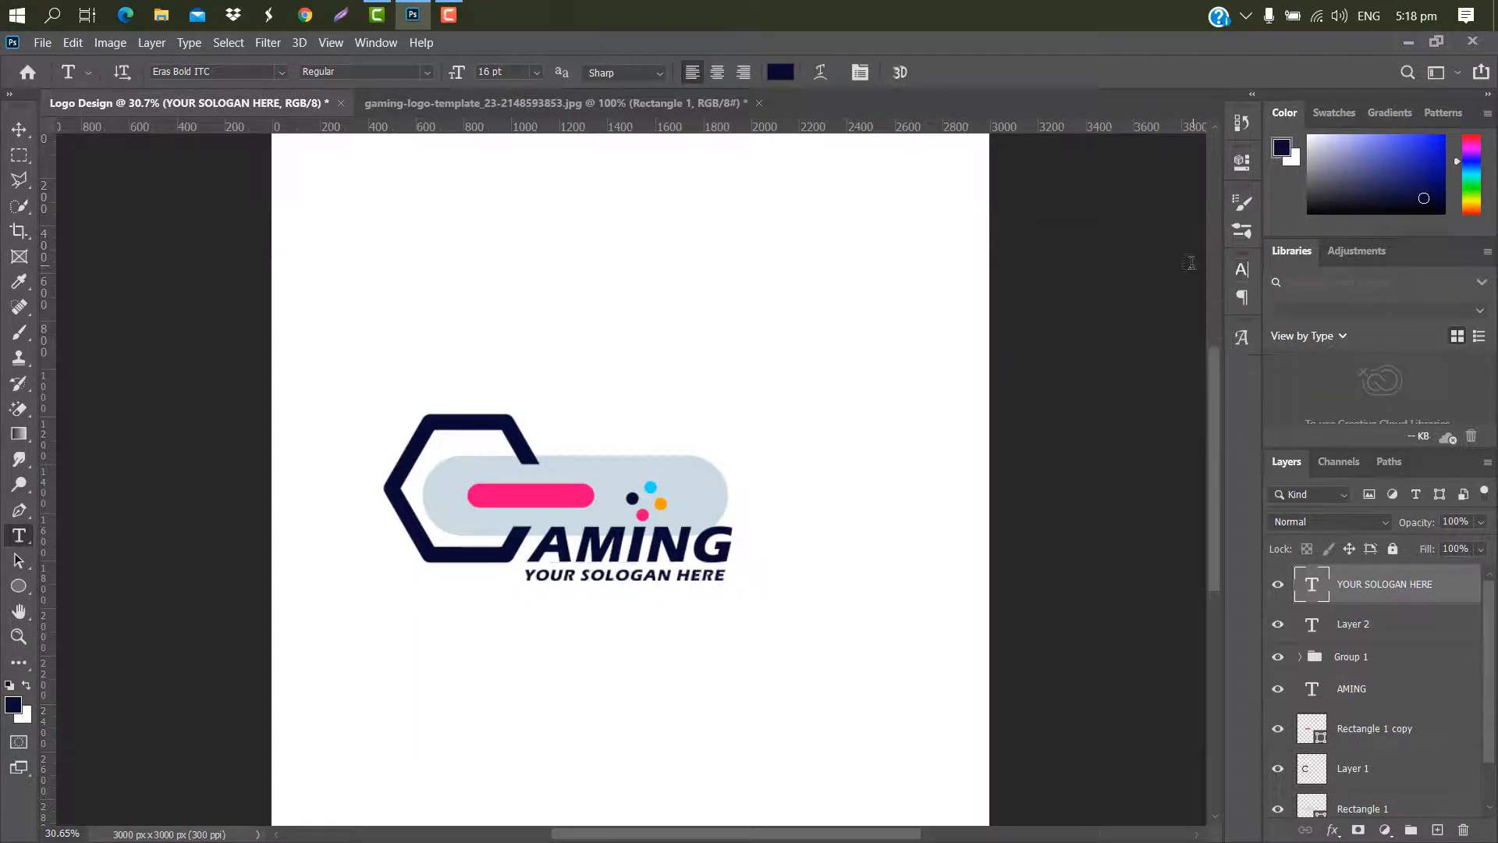
- Group all logo layers except Background and move the whole logo to the canvas centre
scroll(720, 277, down, 4)
ctrl+click(1397, 629)
ctrl+click(1397, 665)
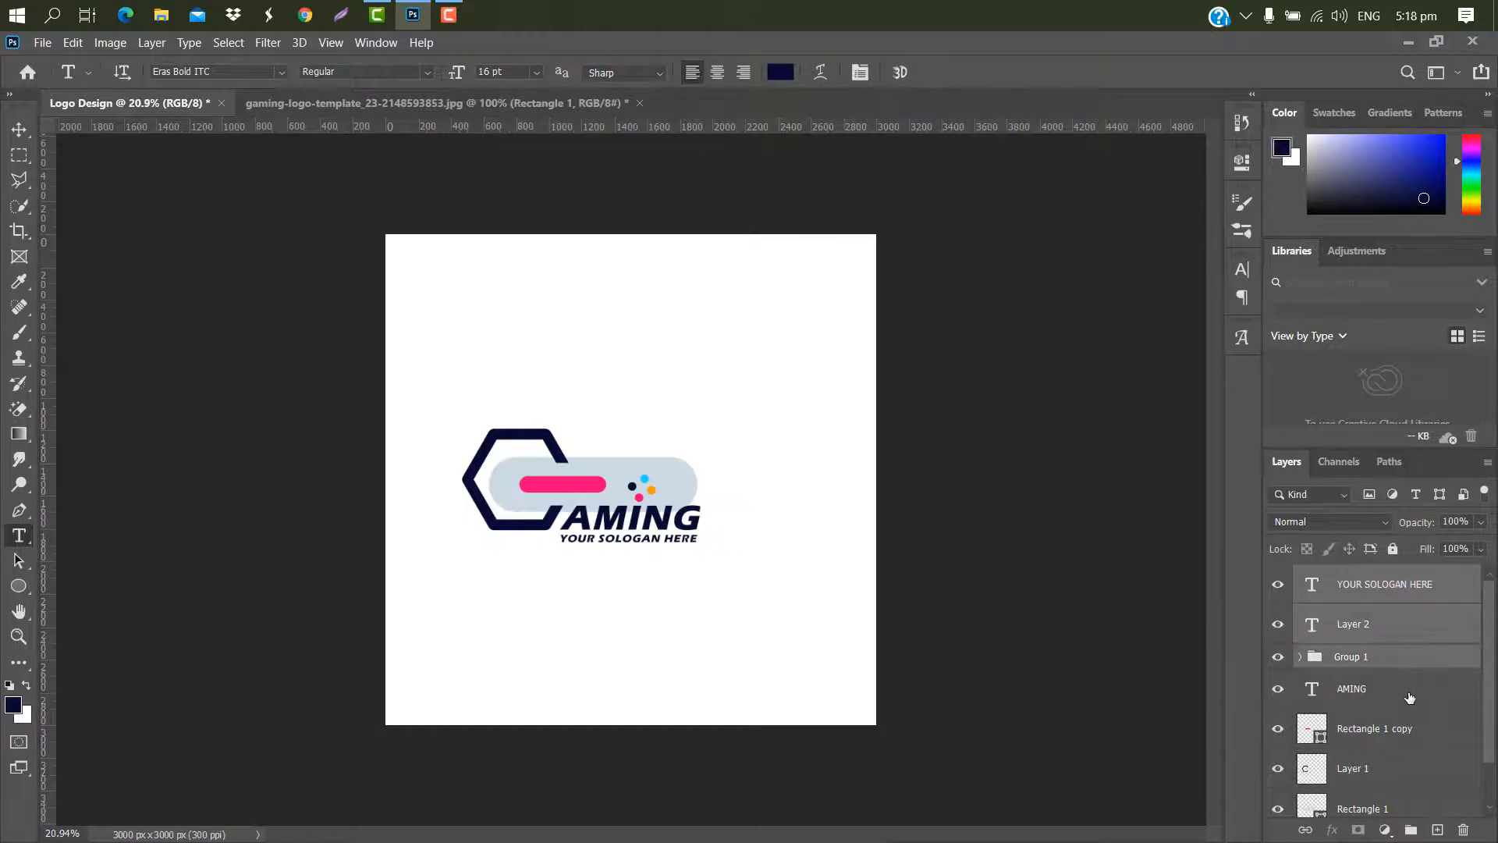
ctrl+click(1410, 691)
ctrl+click(1428, 732)
ctrl+click(1428, 771)
ctrl+click(1429, 802)
scroll(1429, 796, down, 1)
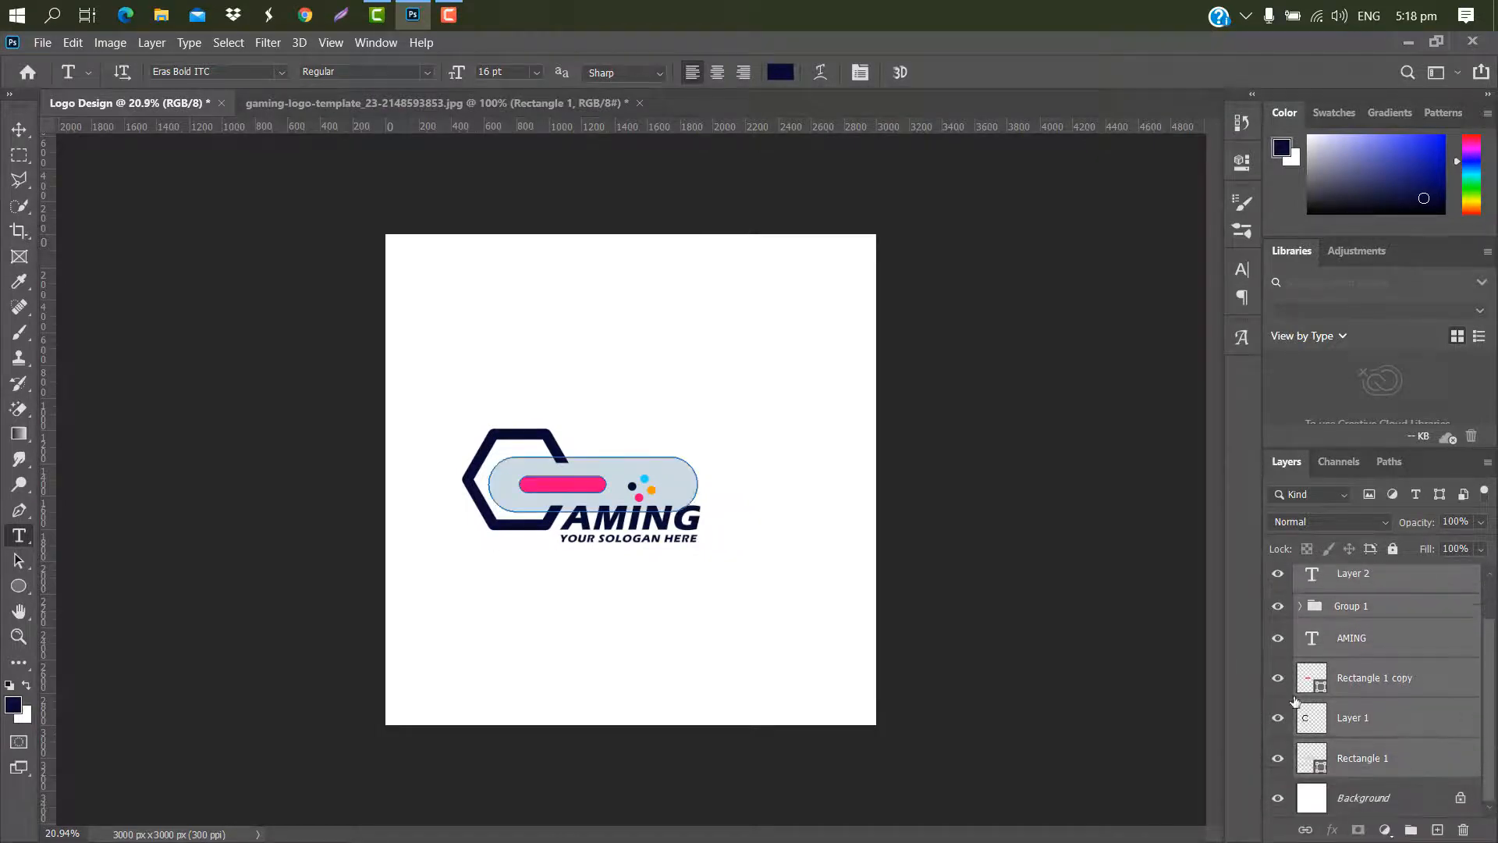
click(1410, 830)
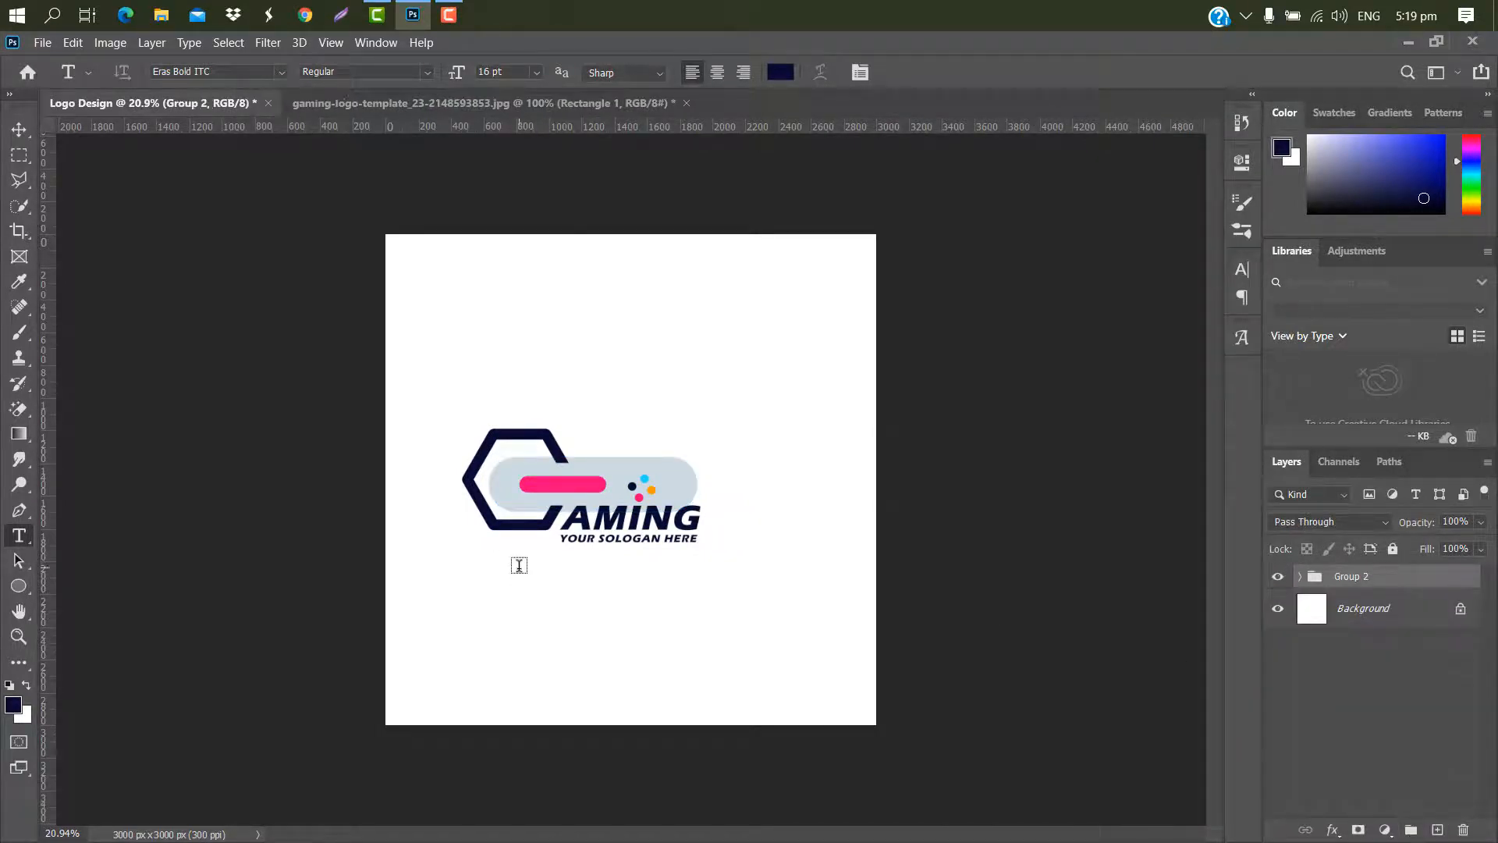
key(ctrl+t)
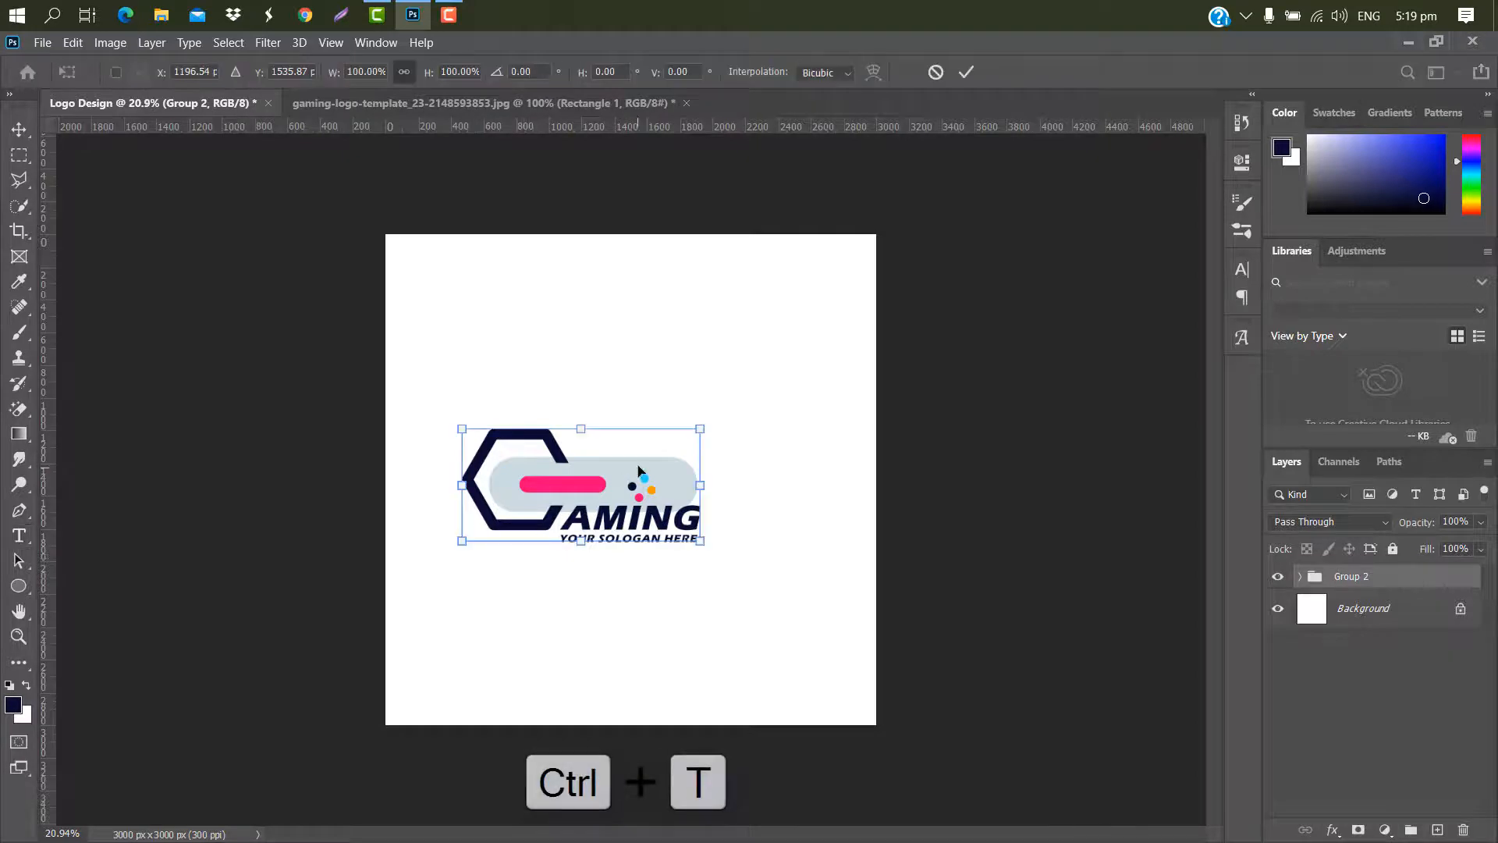
drag(637, 465, 687, 456)
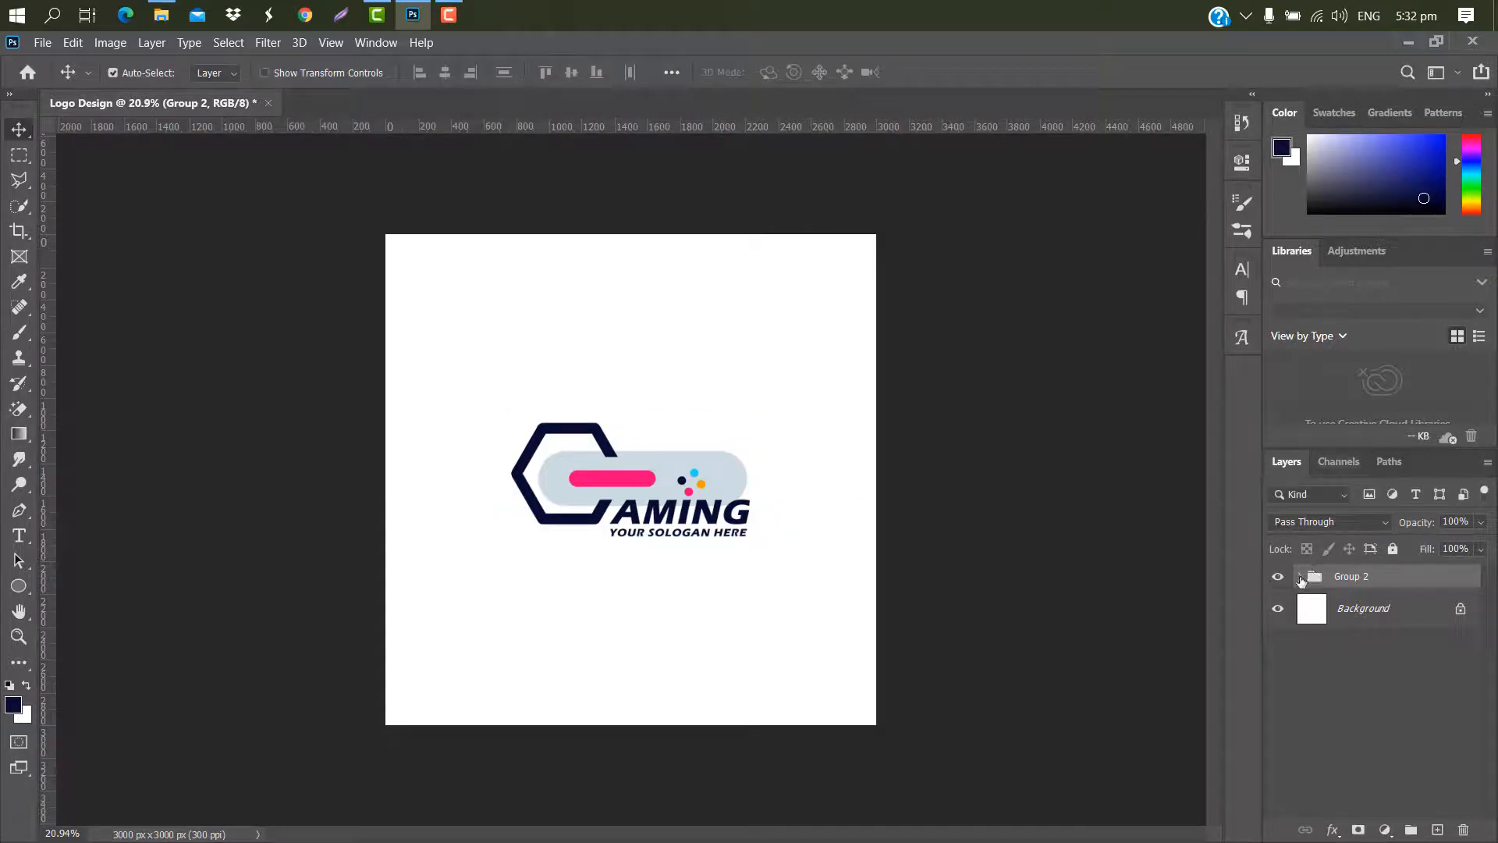
- Load the pink bar's outline as a selection and expand it by 12 pixels
click(1299, 576)
click(645, 485)
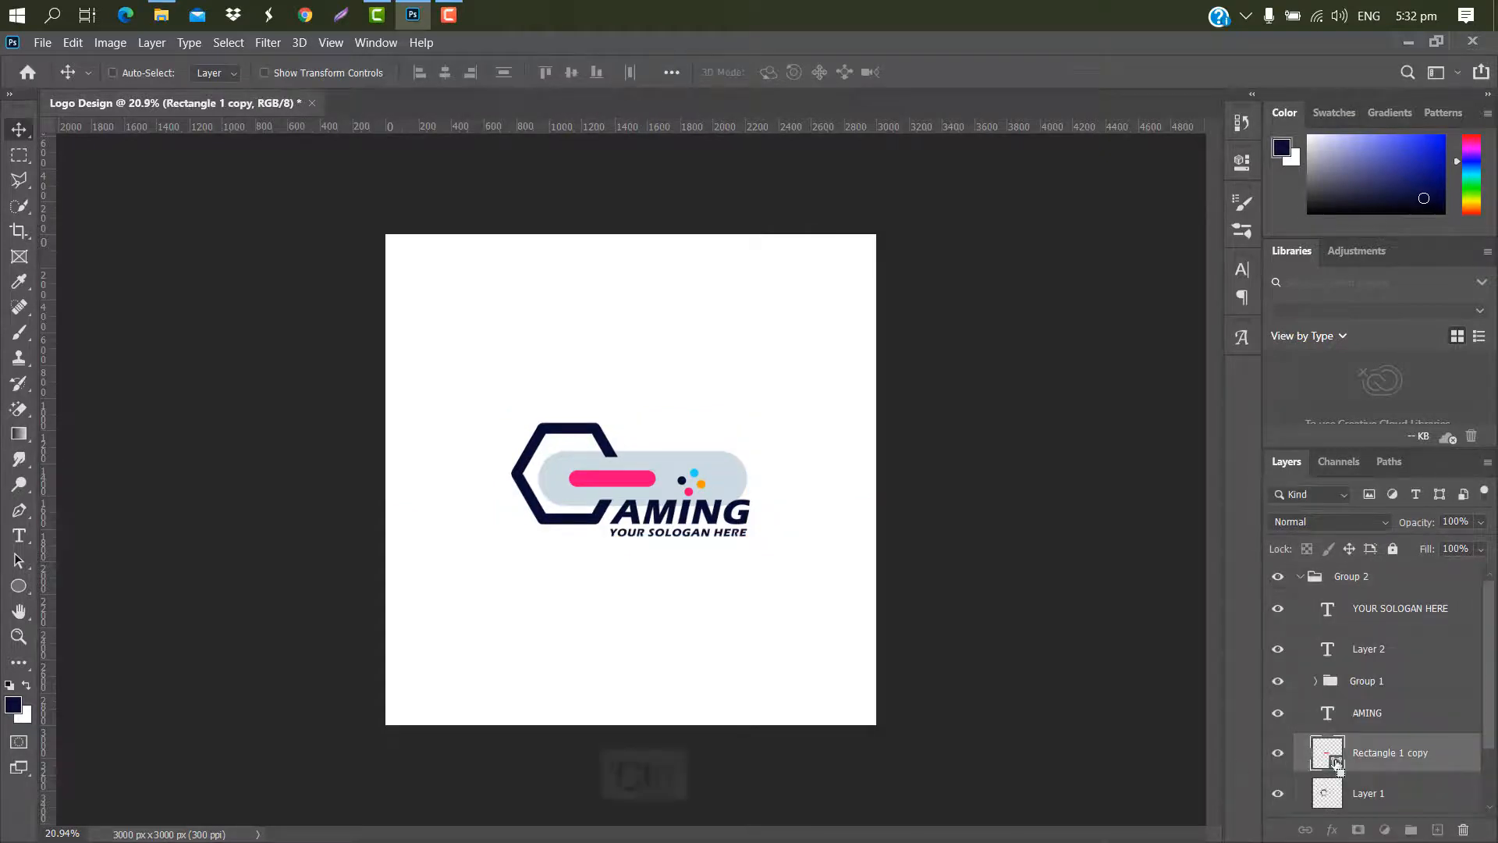
ctrl+click(1337, 764)
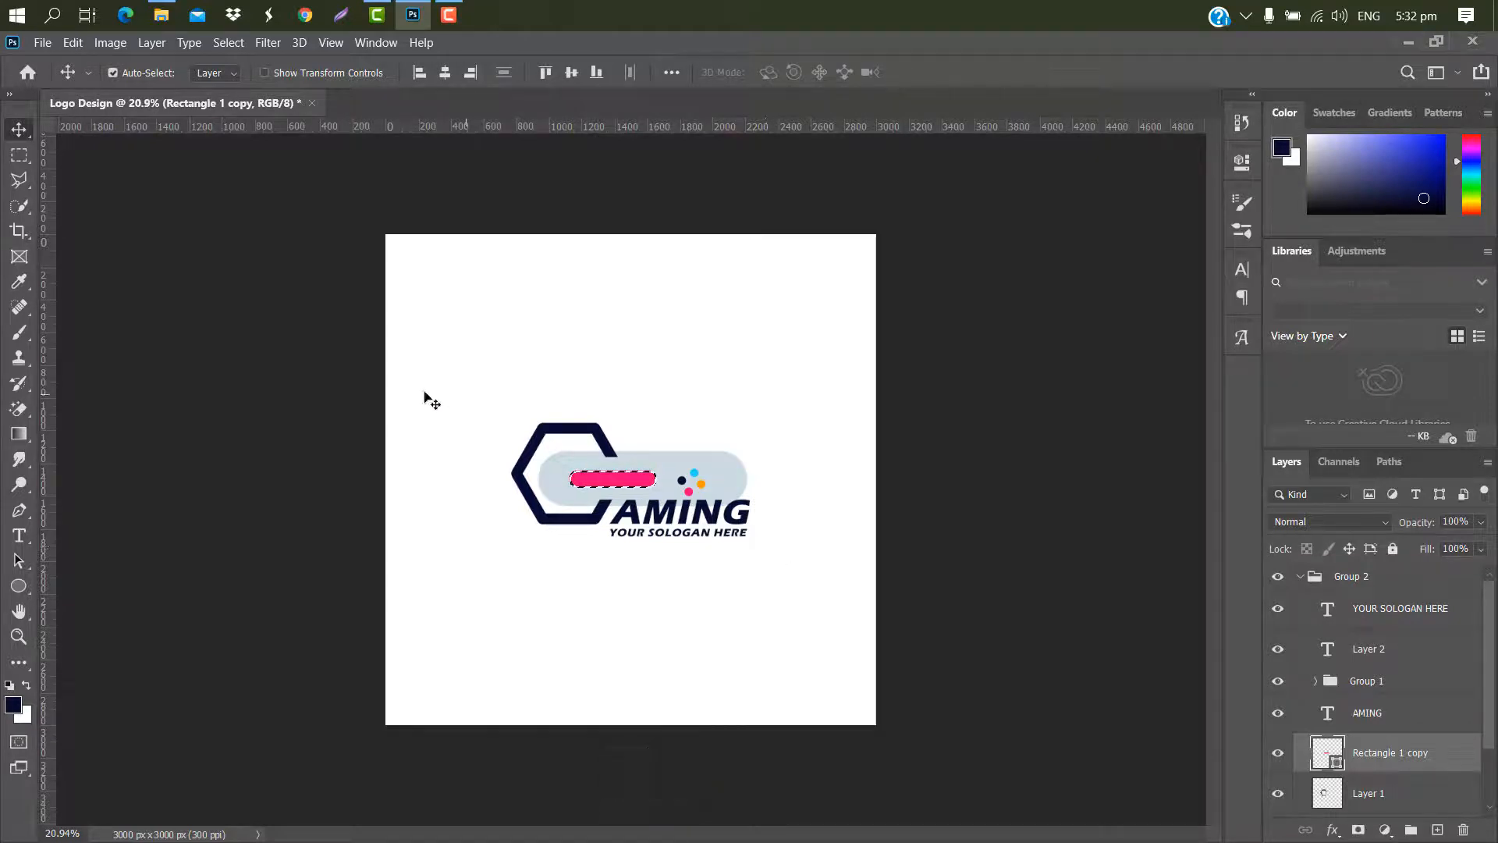
click(227, 45)
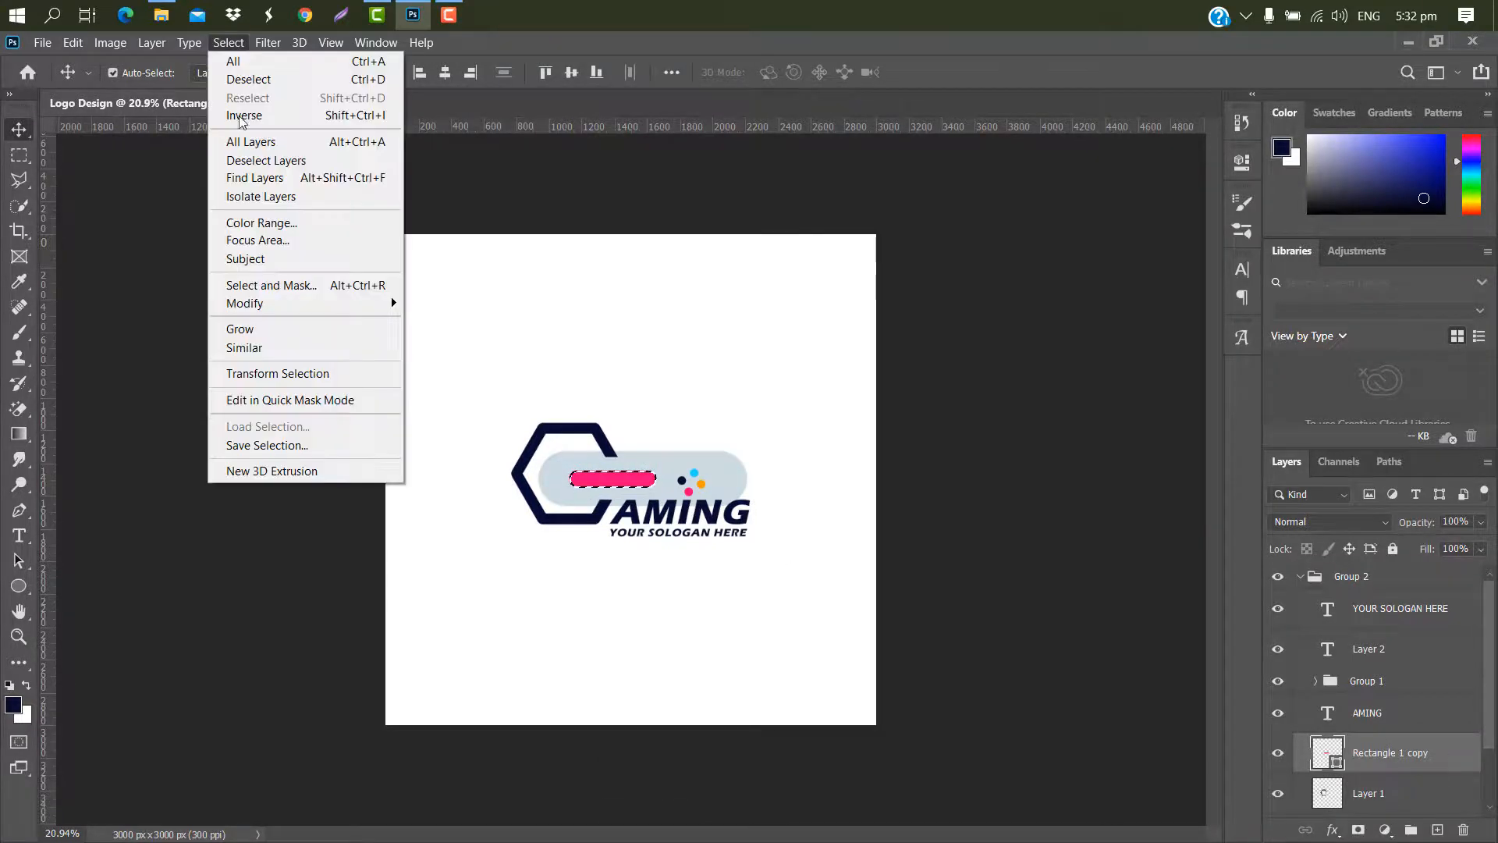
mouse_move(260, 303)
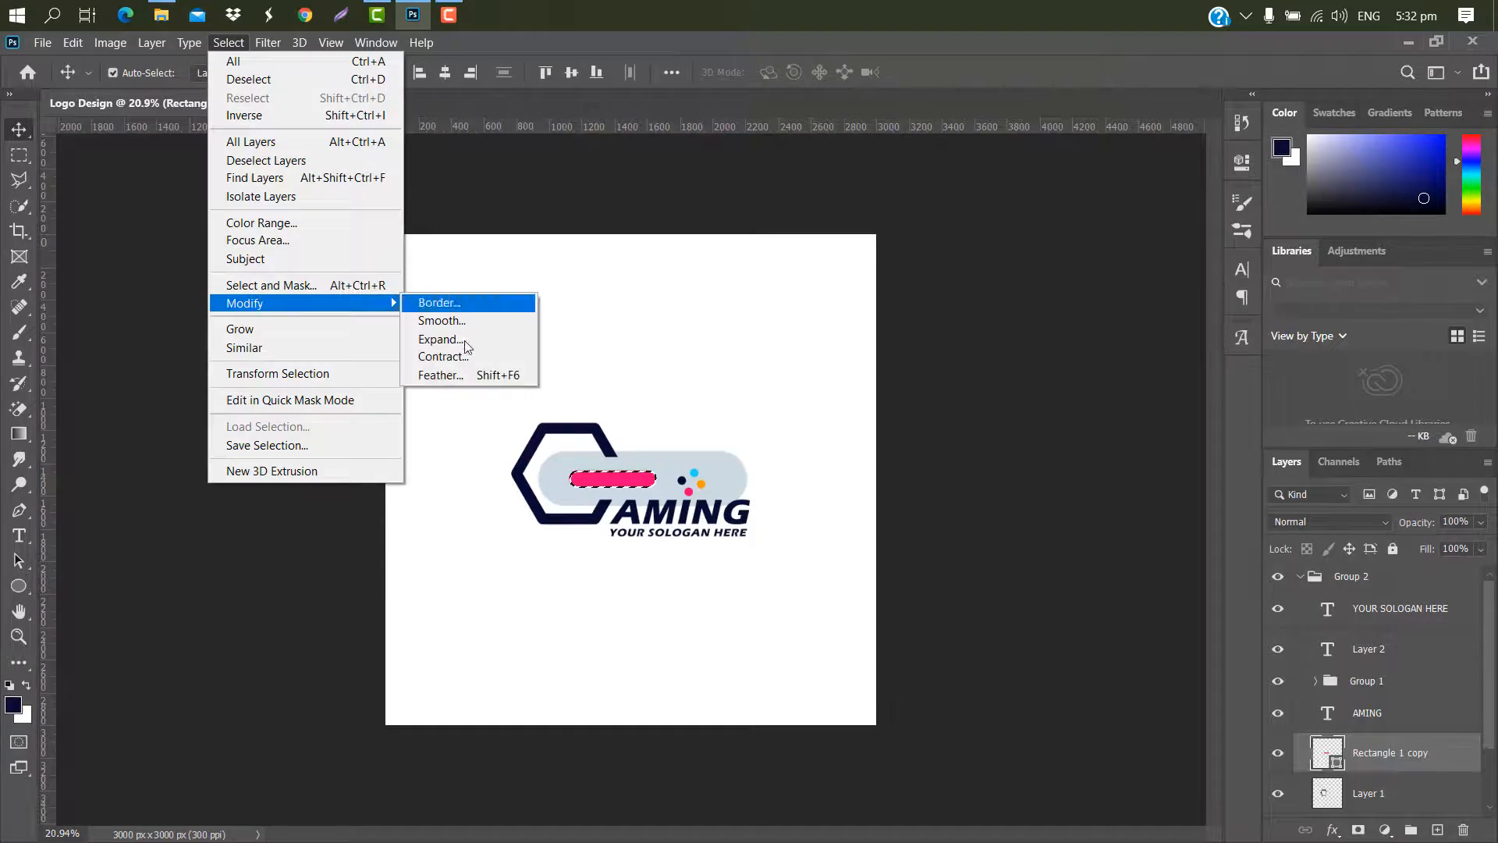
click(441, 339)
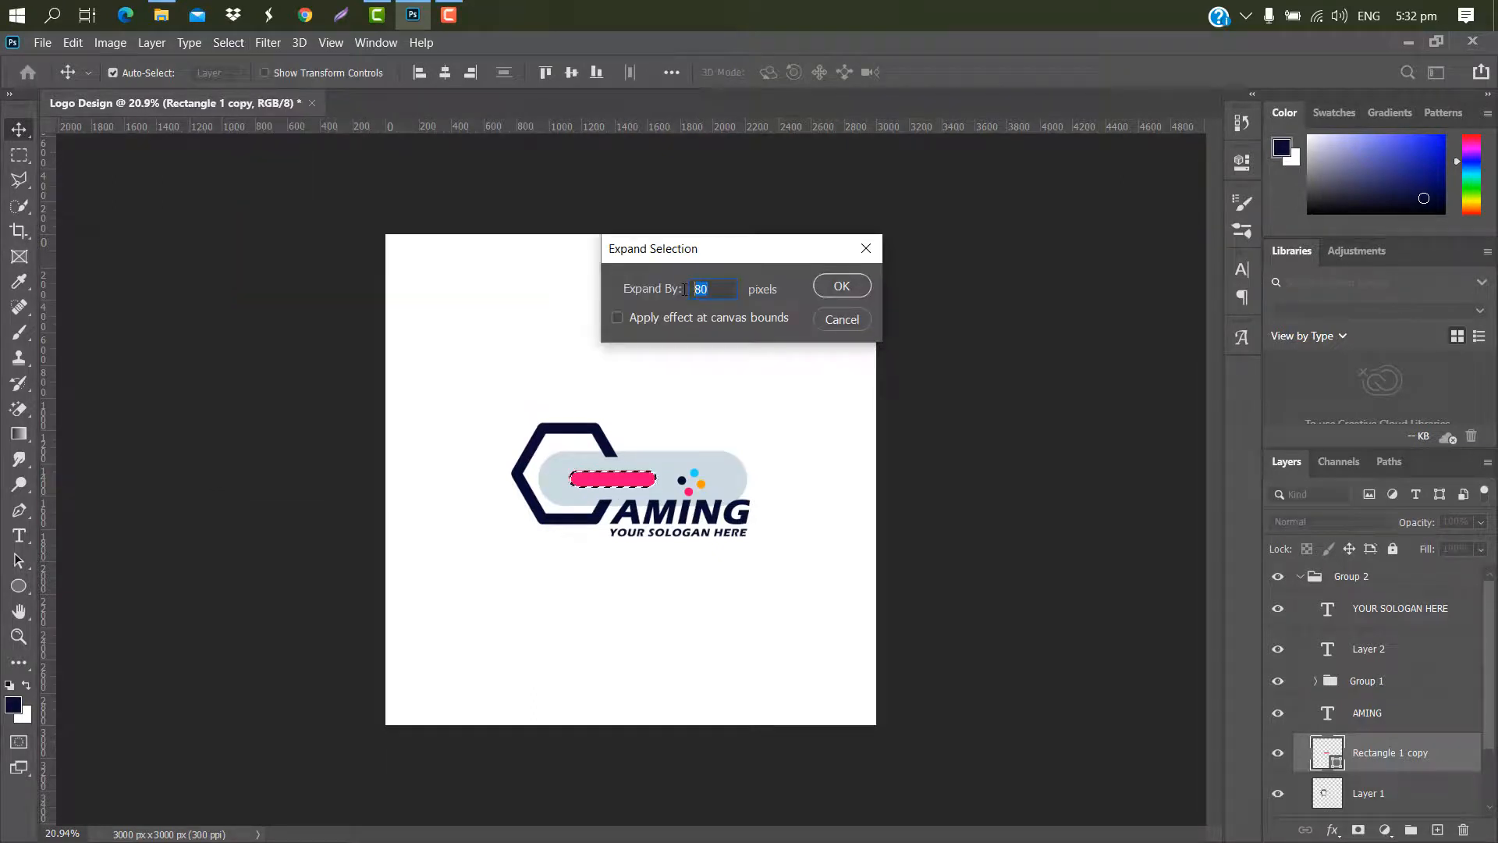
text(12)
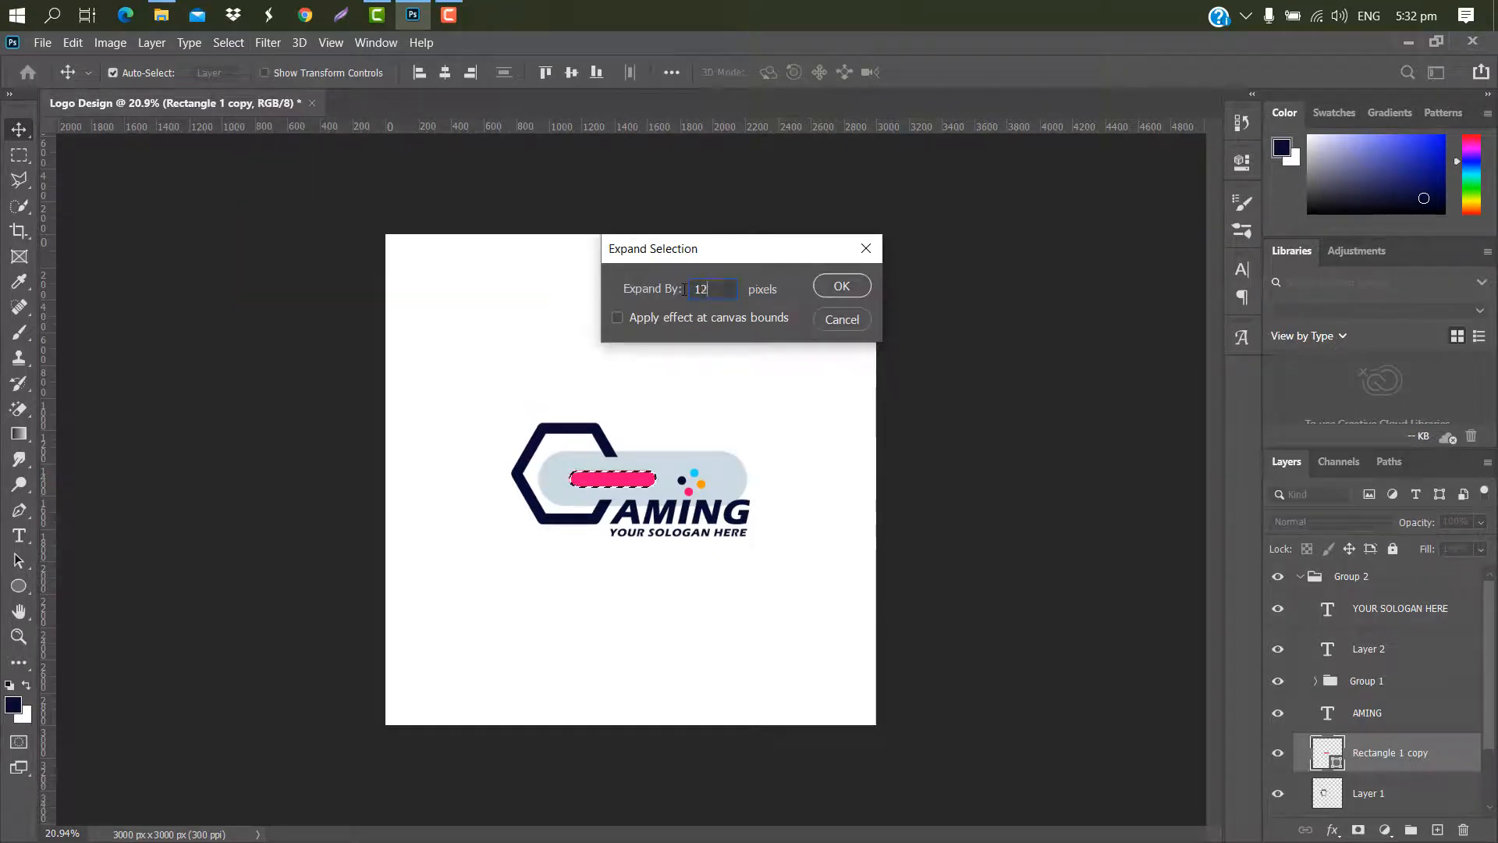
click(821, 287)
- Rasterize the light bar's layer Rectangle 1 and delete the selected area from it
click(733, 478)
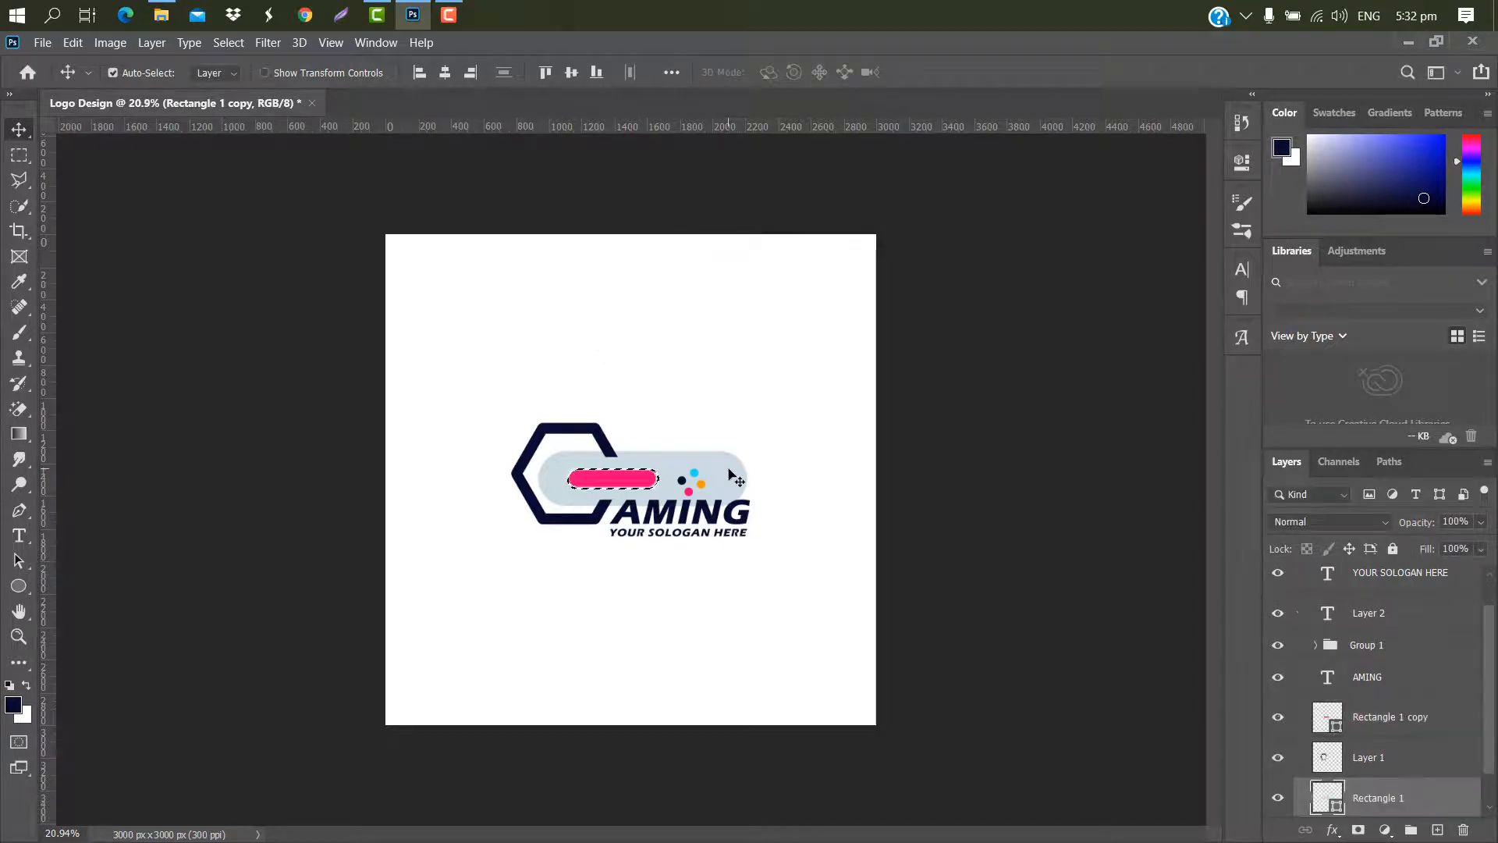
right_click(1434, 799)
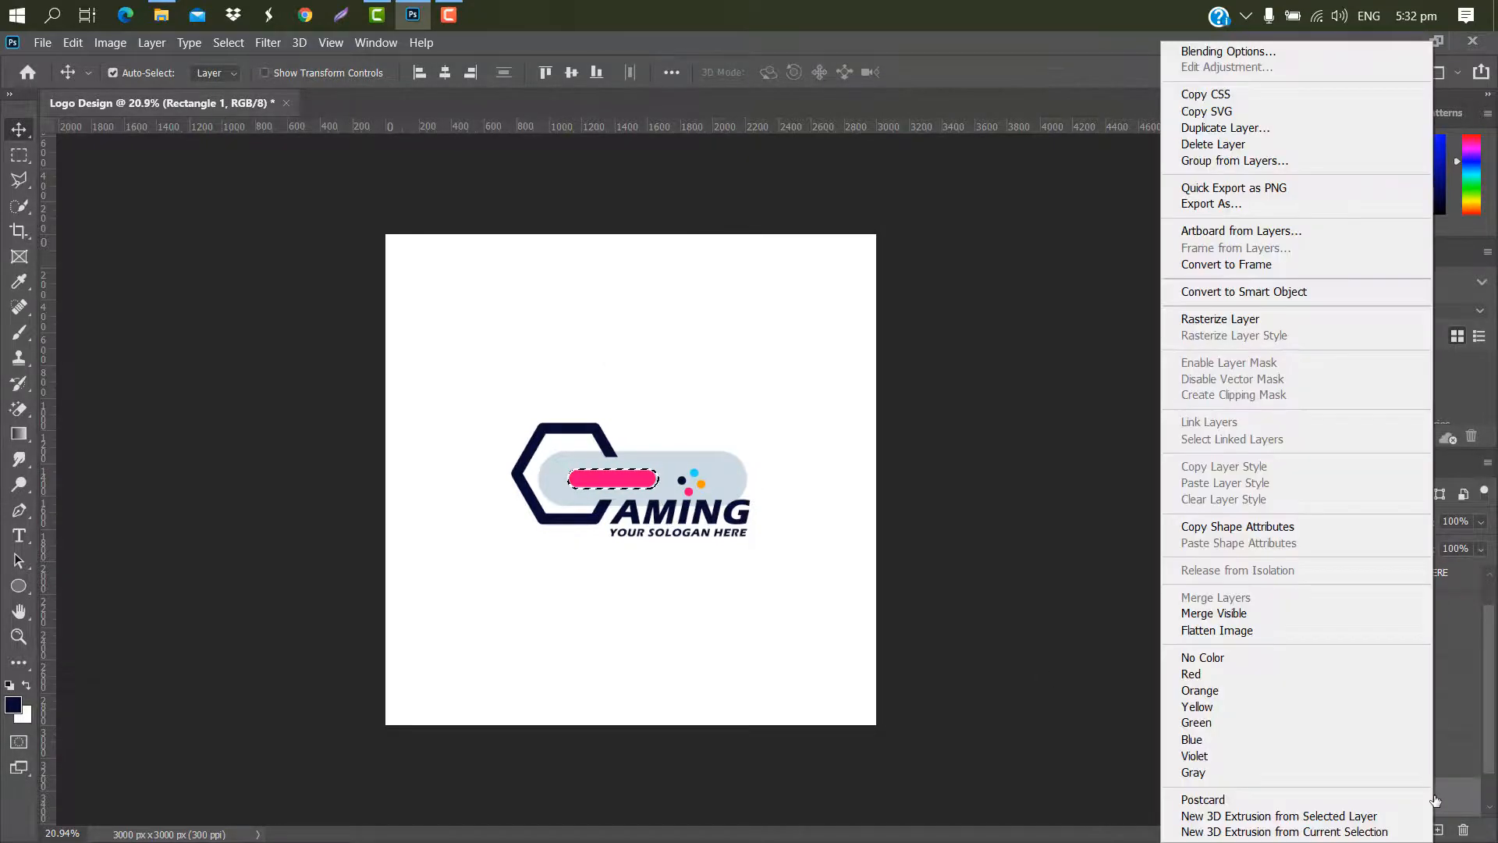
click(1249, 322)
key(Delete)
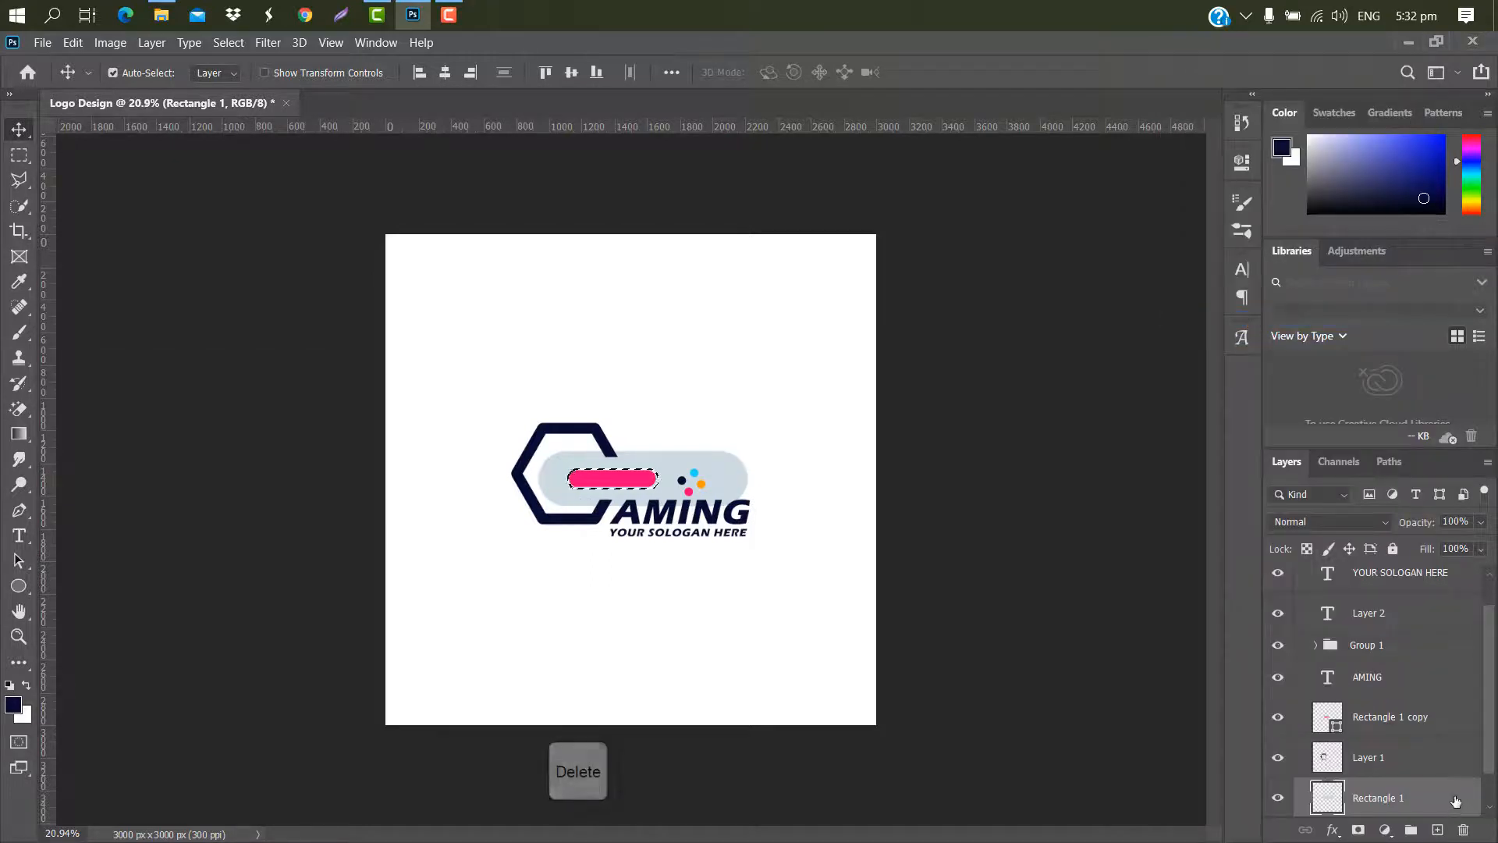
- Clear the selection and merge Group 1, which holds the controller dots, into a single layer
key(ctrl+d)
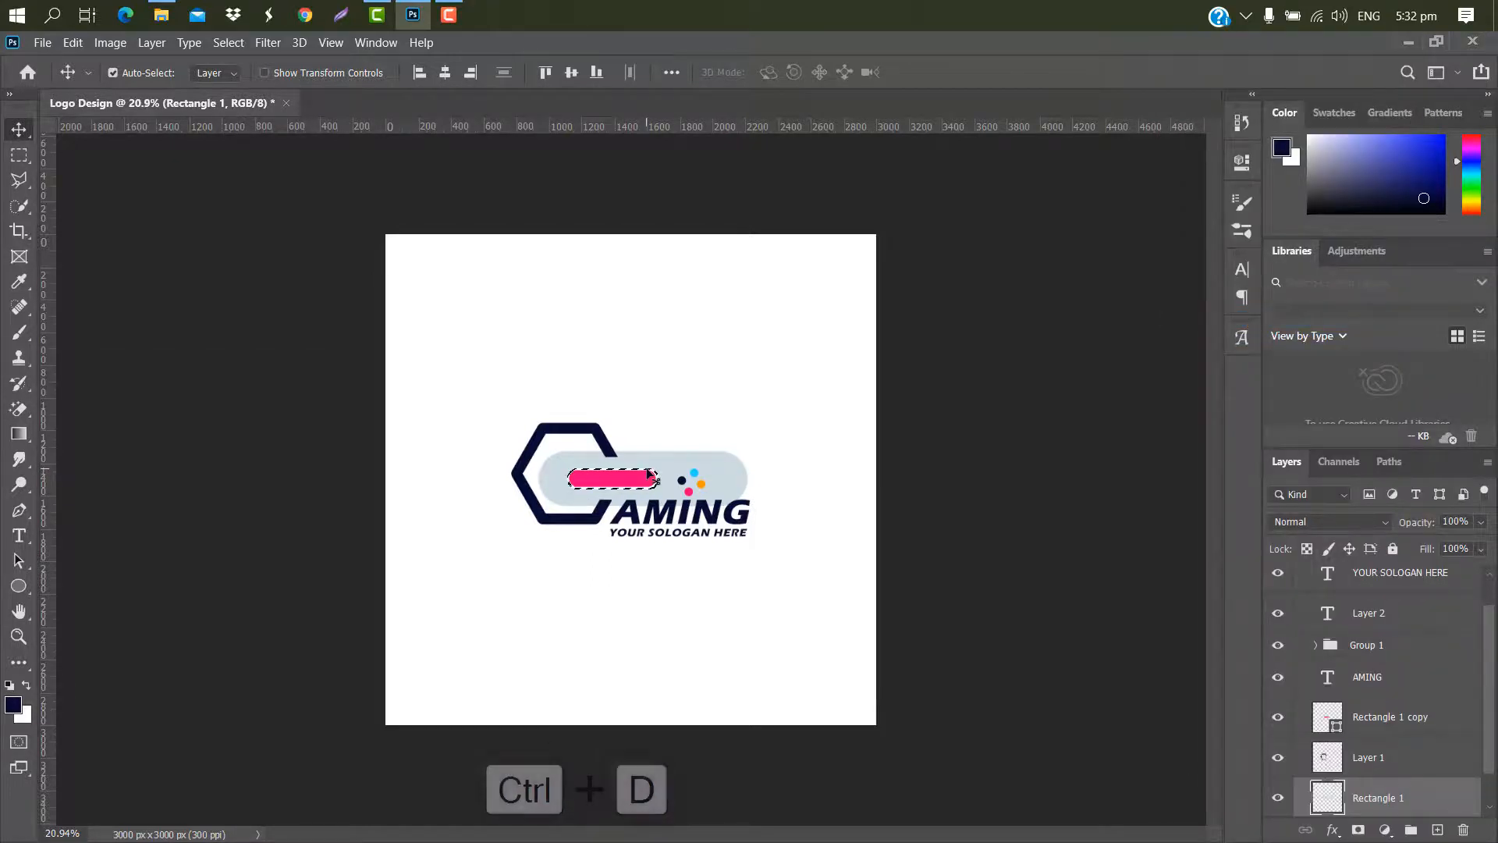
key(ctrl+d)
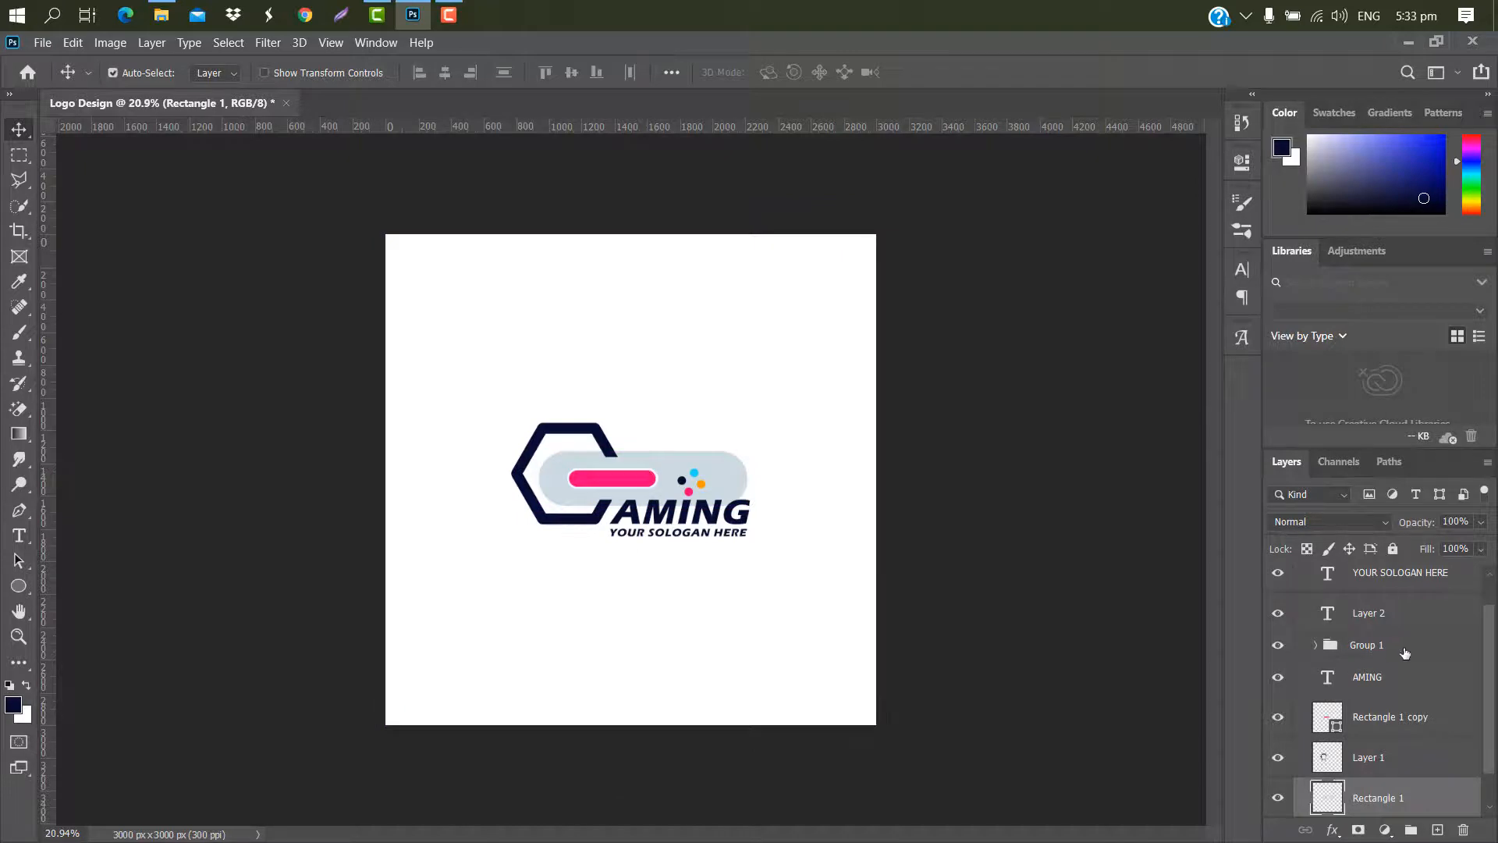
click(1405, 654)
click(1313, 646)
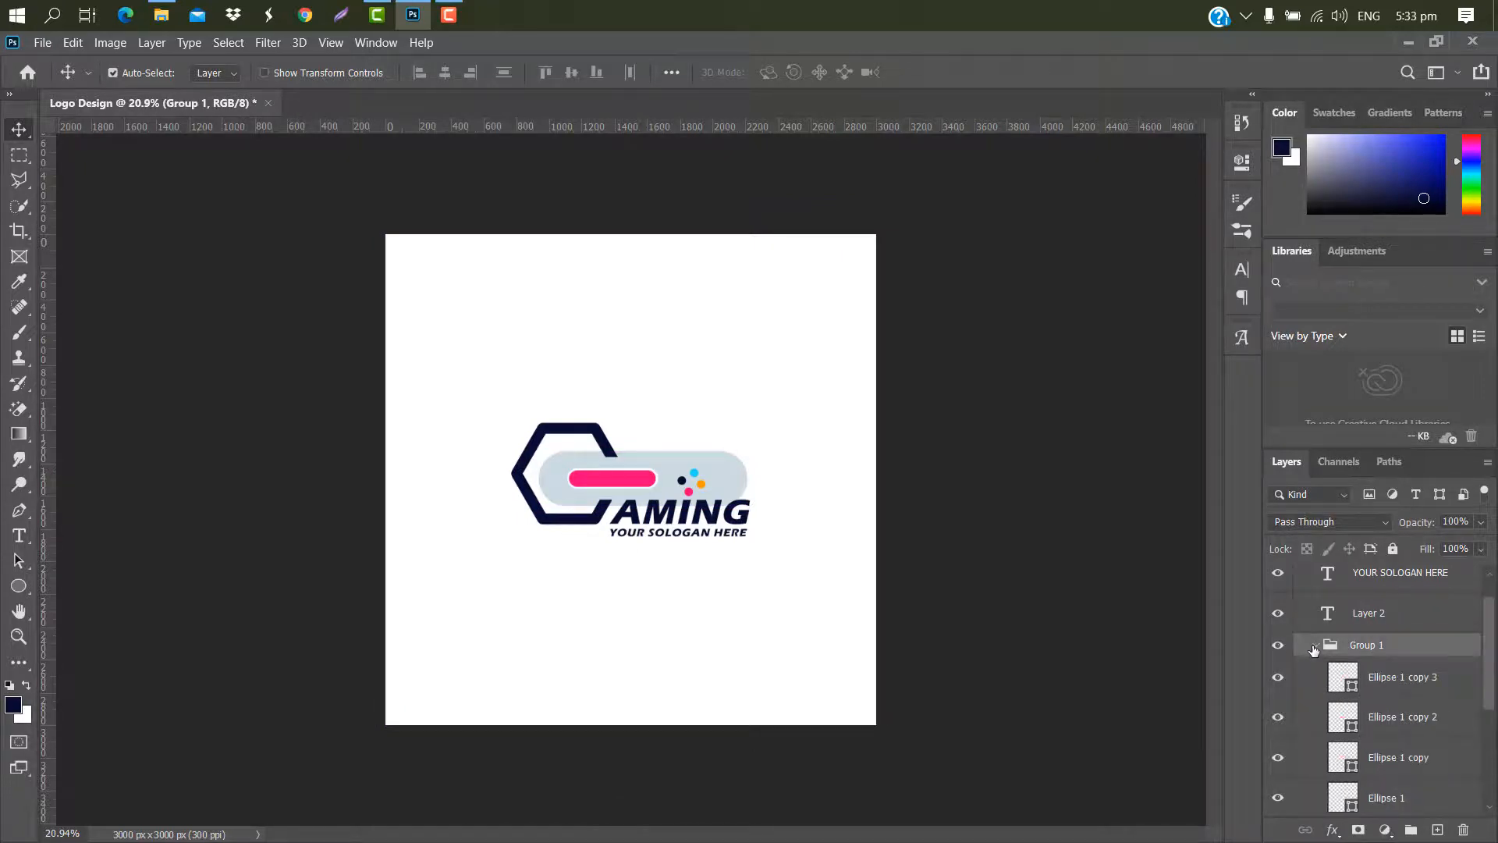
click(1314, 647)
right_click(1408, 647)
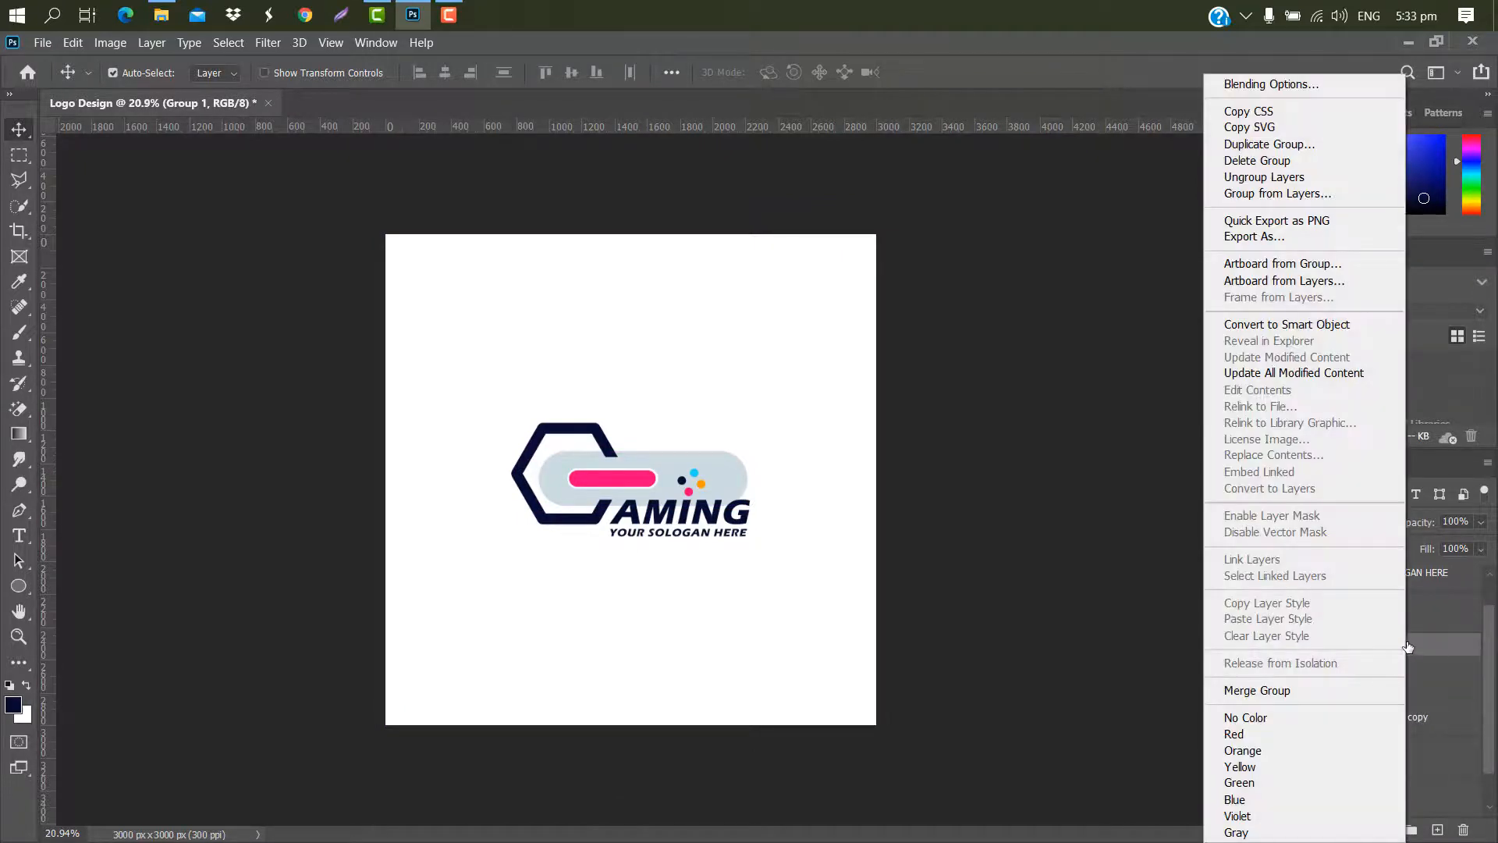
click(1248, 689)
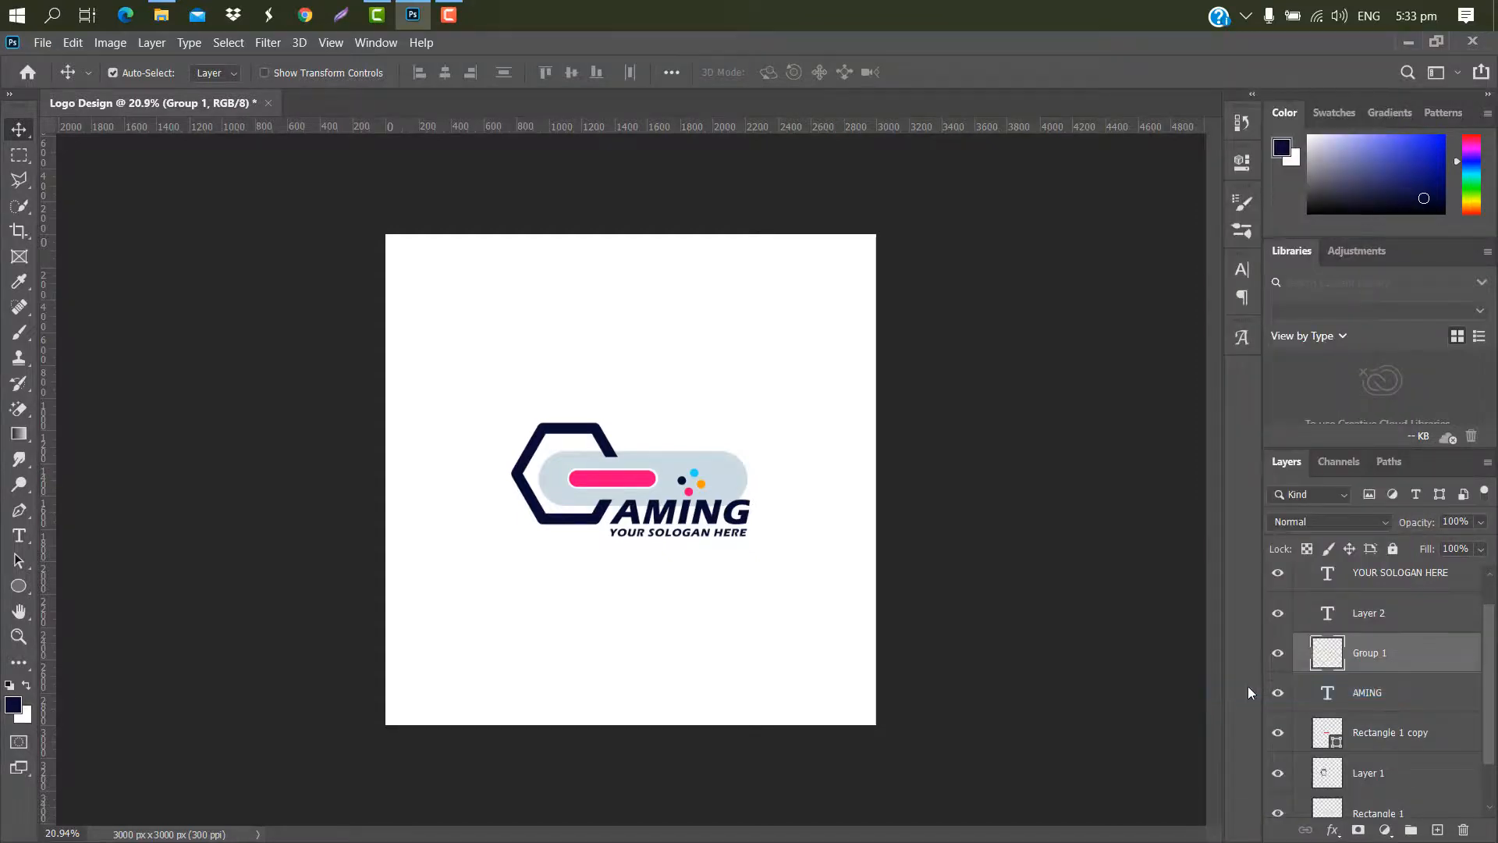
- Cut a gap around the controller dots out of the light bar, Rectangle 1, using the dots' outline expanded by 12 pixels
ctrl+click(1327, 655)
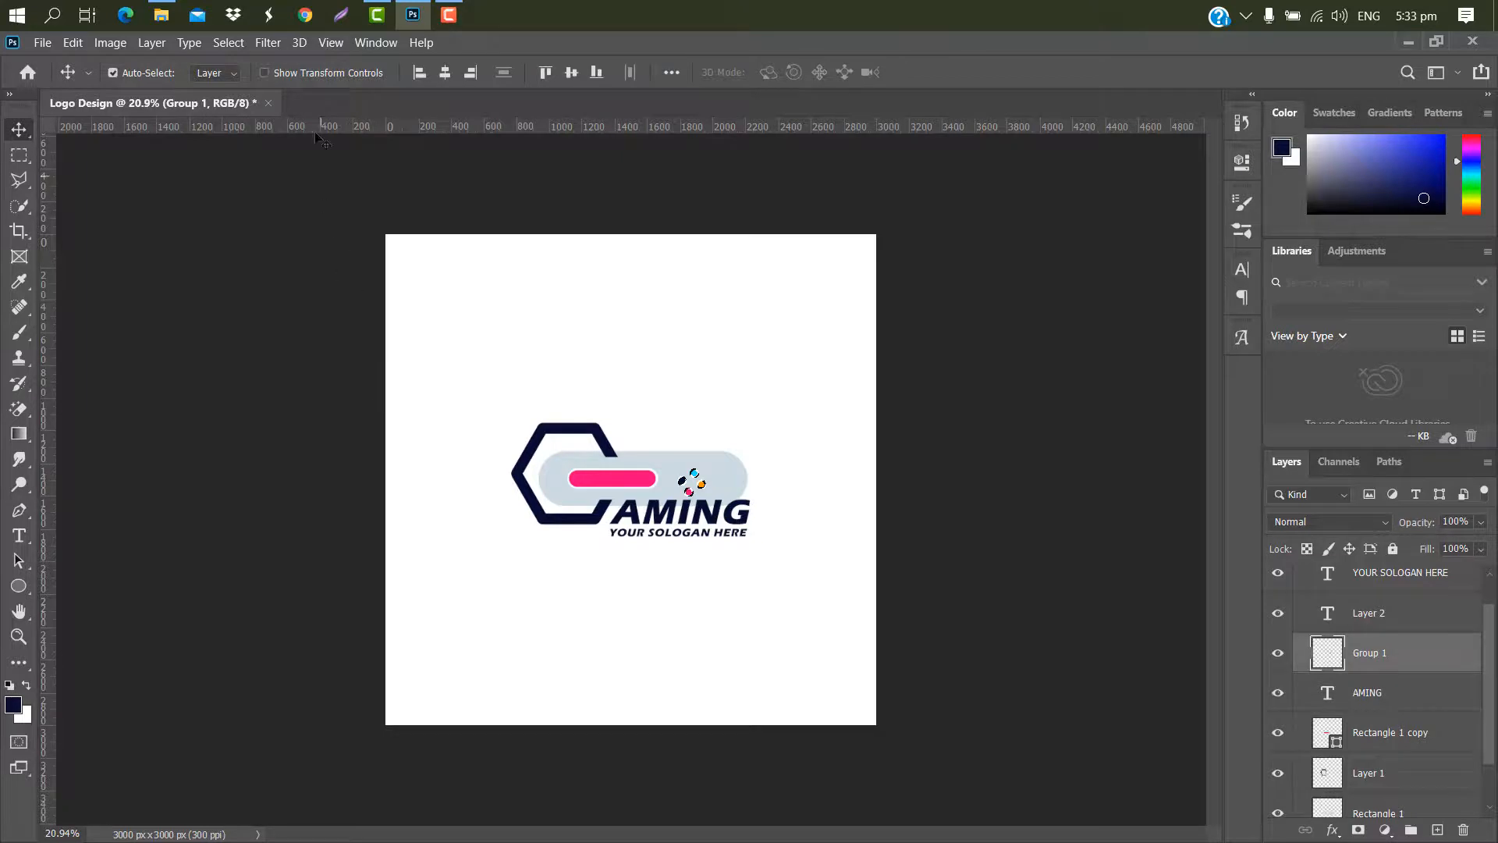
click(229, 42)
mouse_move(268, 301)
click(460, 338)
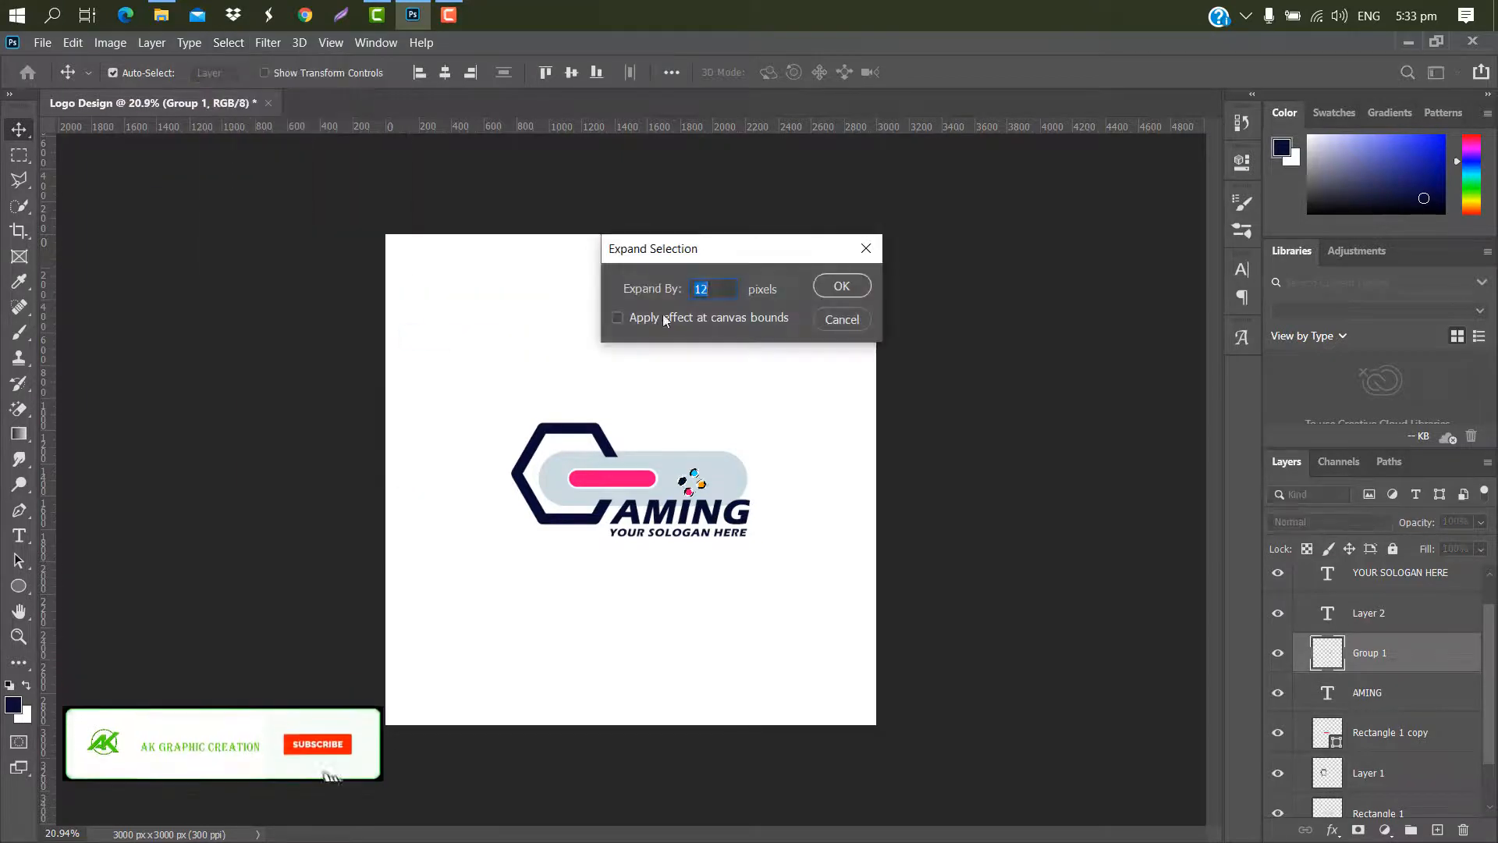
click(840, 288)
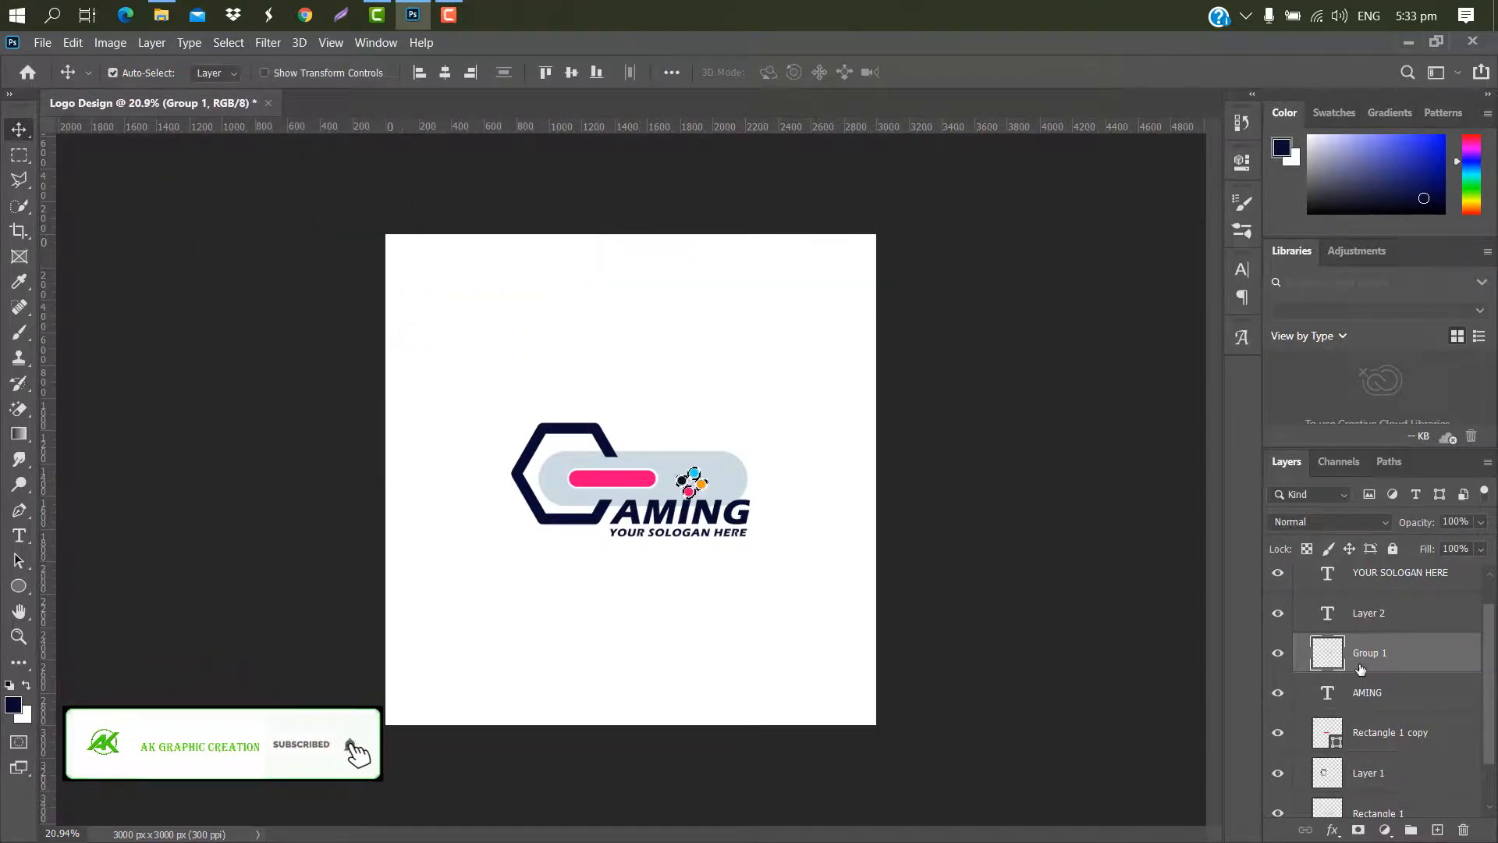
click(739, 468)
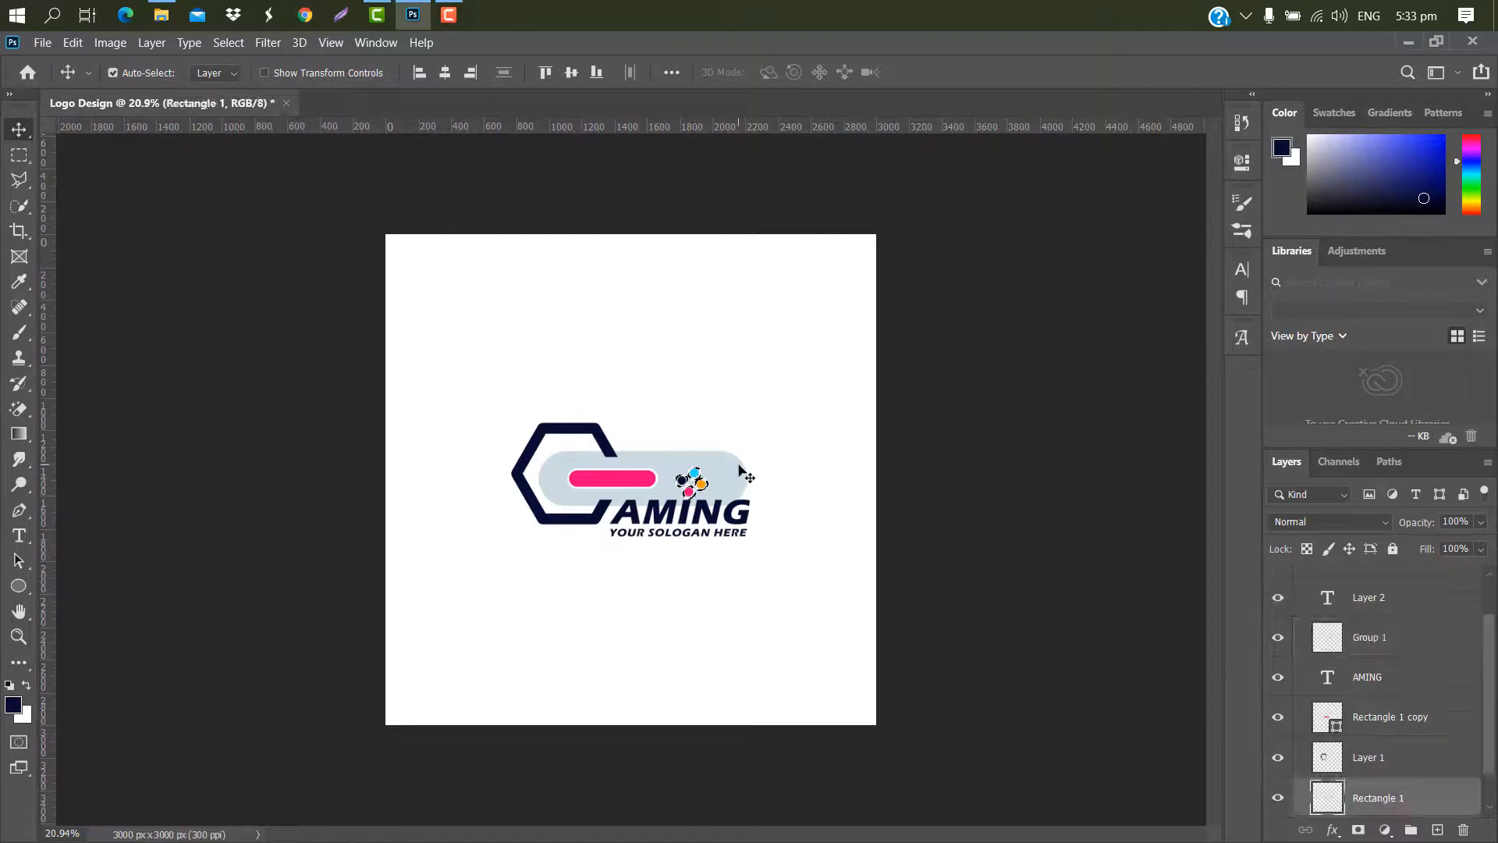
key(ctrl+d)
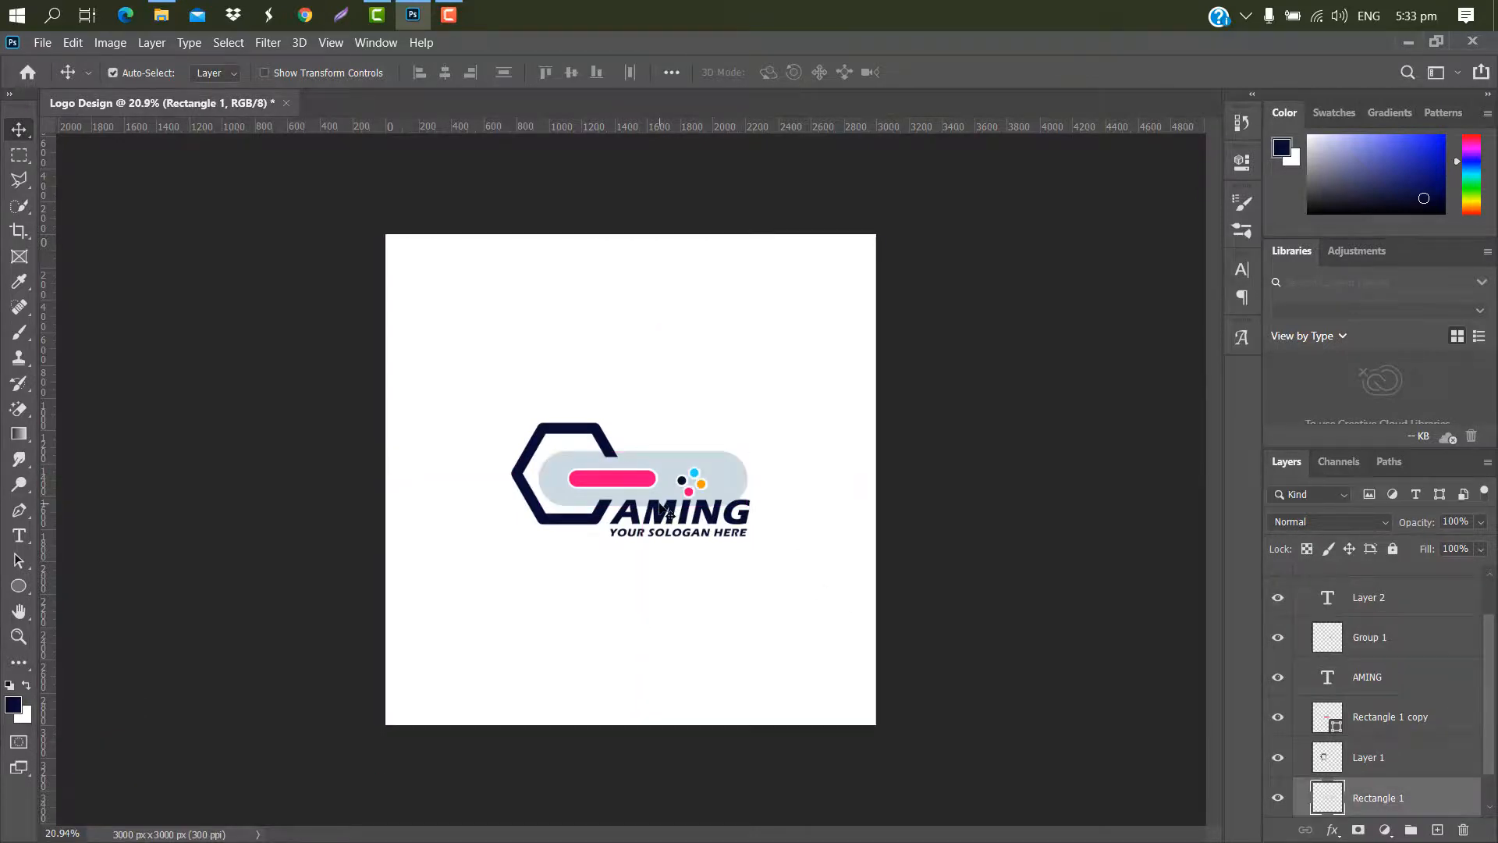
- Cut a gap around the AMING text out of Rectangle 1, using the text's outline expanded by 12 pixels
click(748, 522)
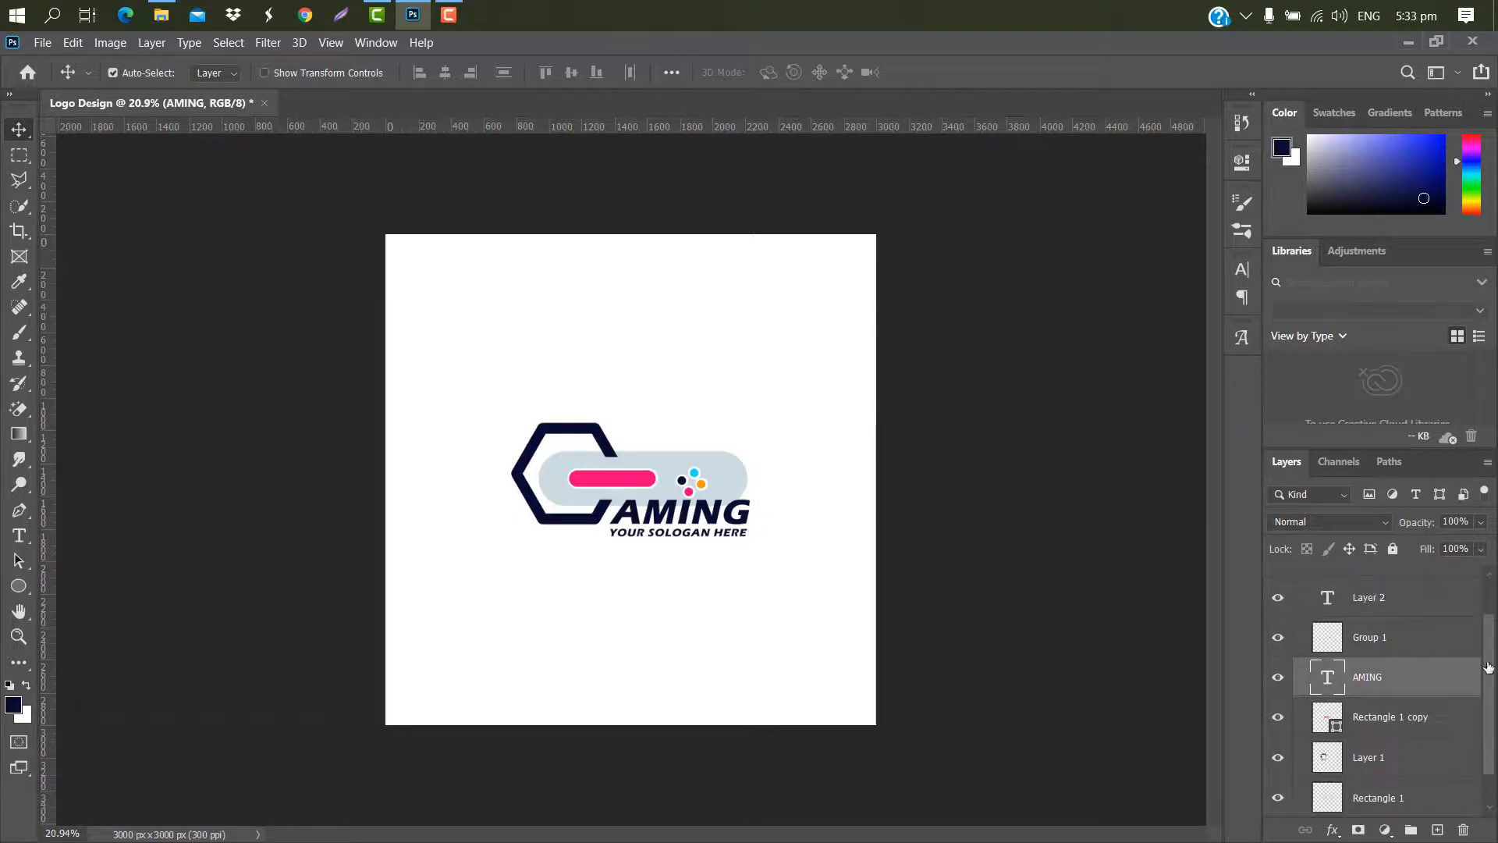
drag(1489, 668, 1489, 638)
click(1422, 654)
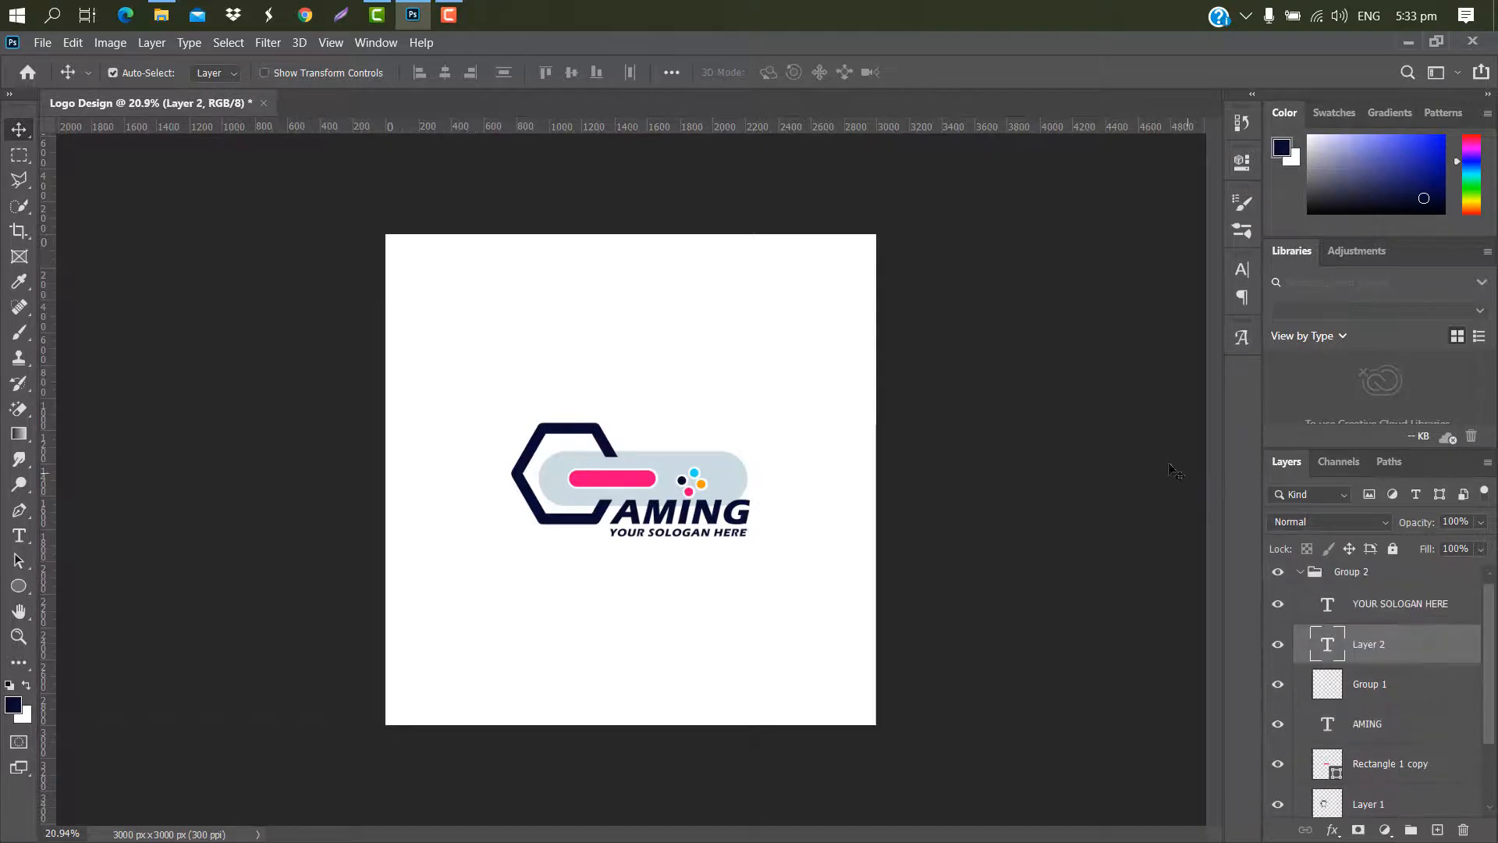
click(1405, 732)
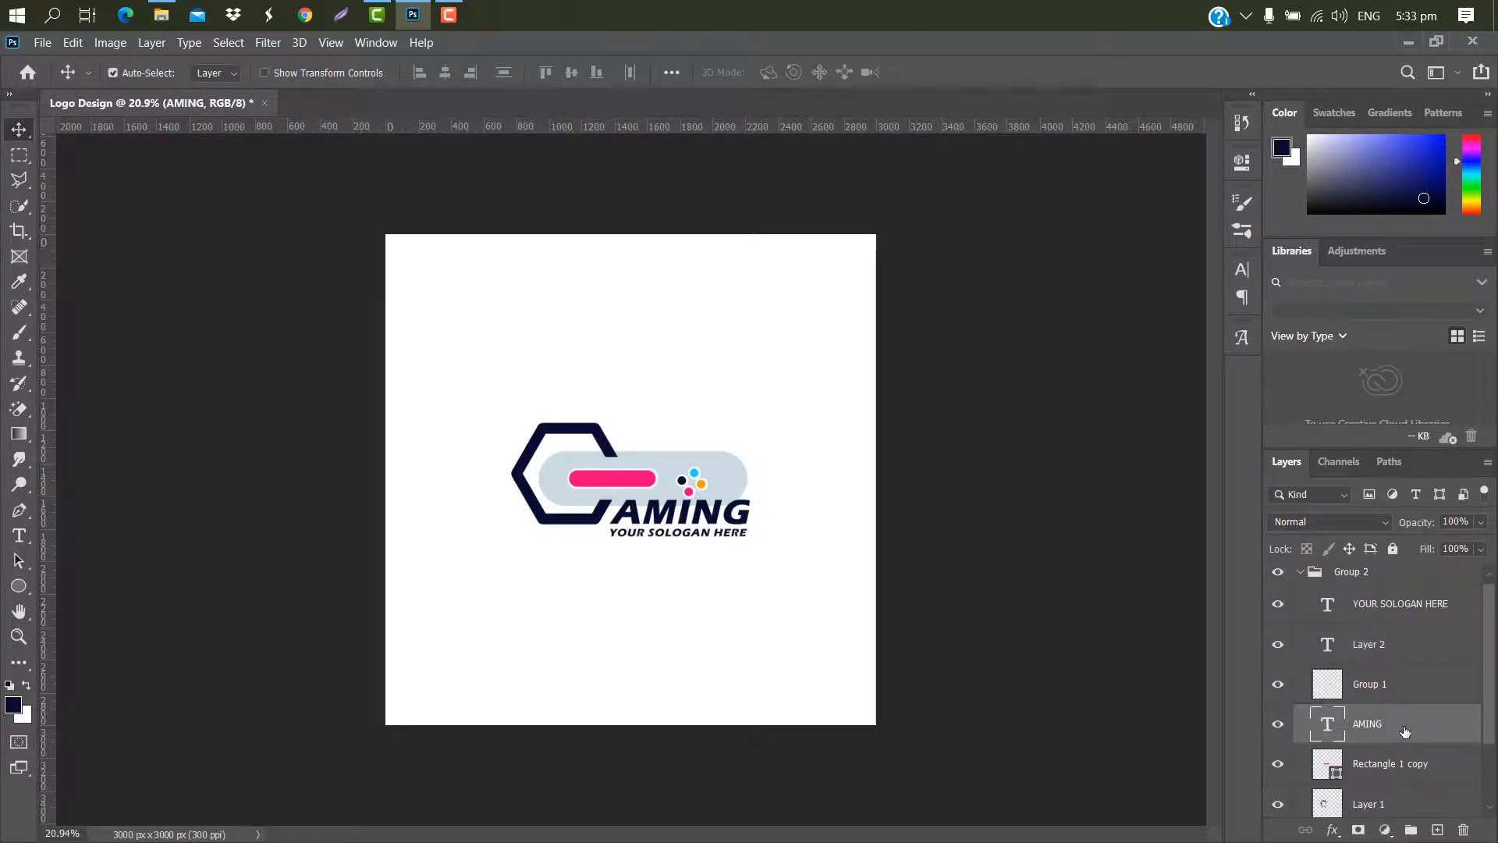
ctrl+click(1327, 726)
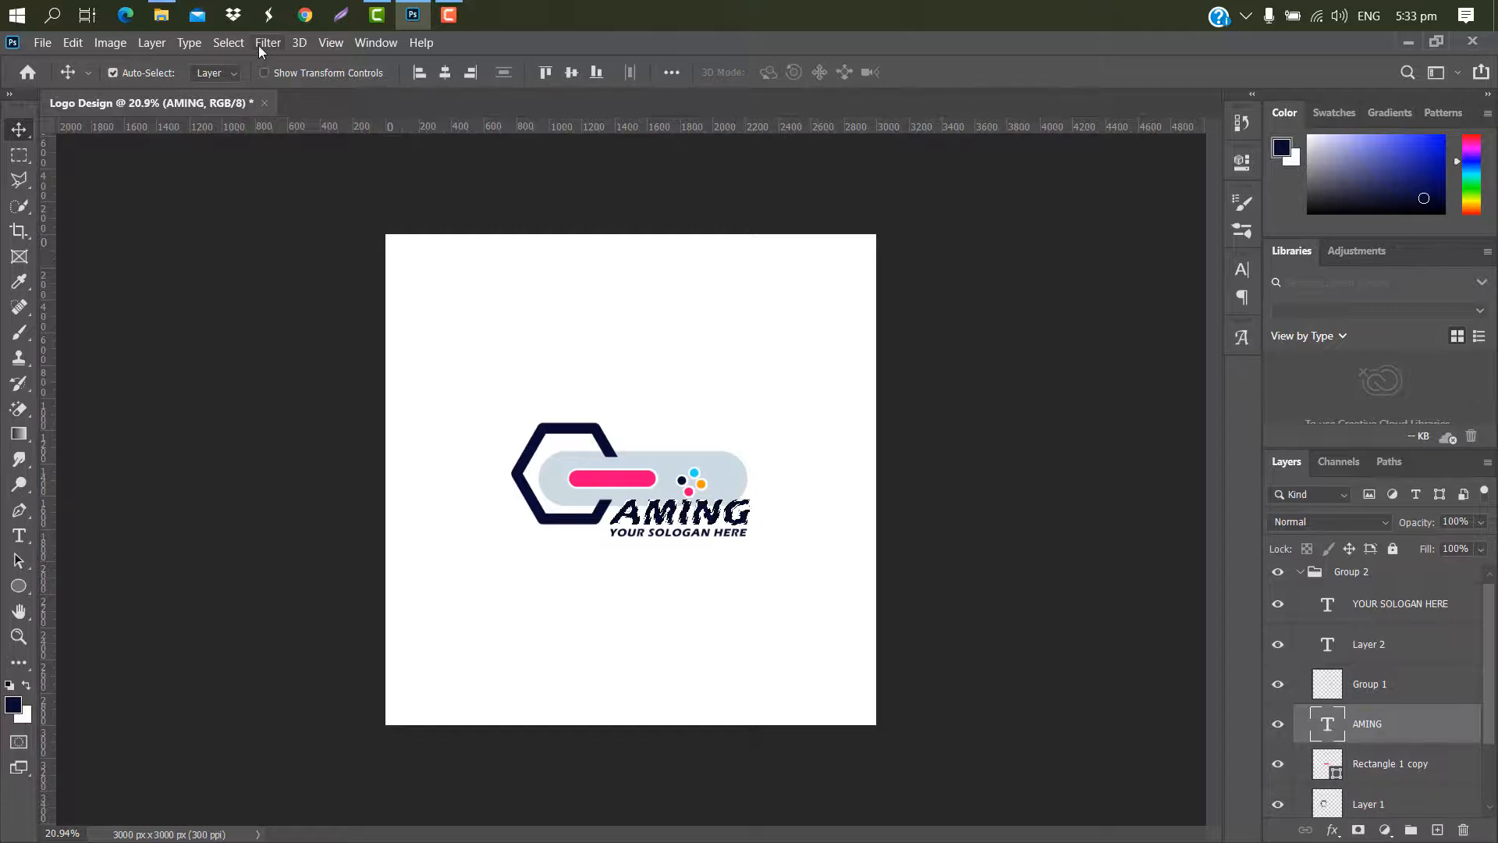
click(232, 44)
mouse_move(312, 303)
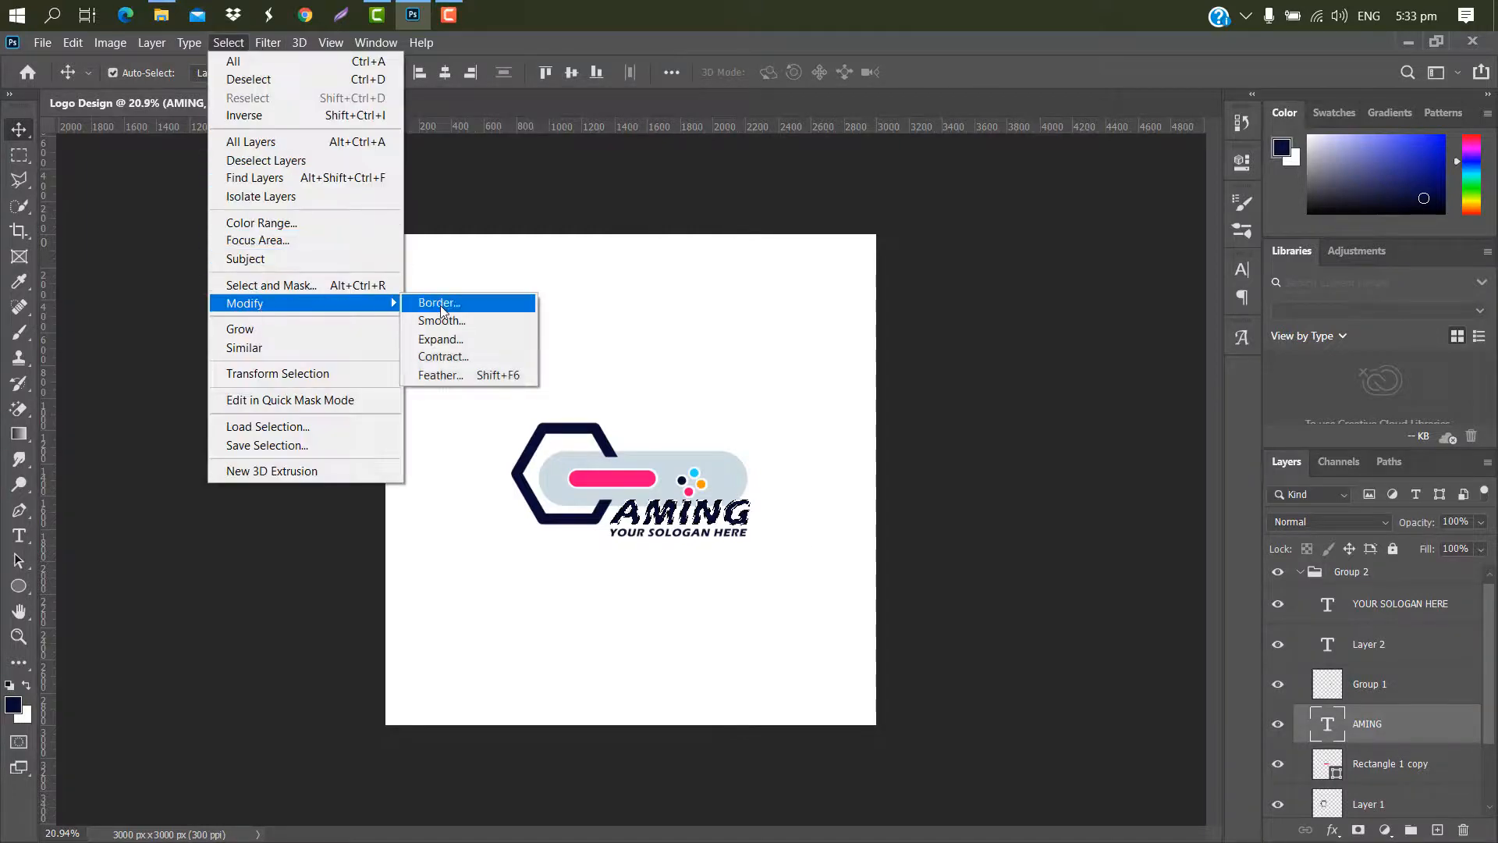
click(475, 338)
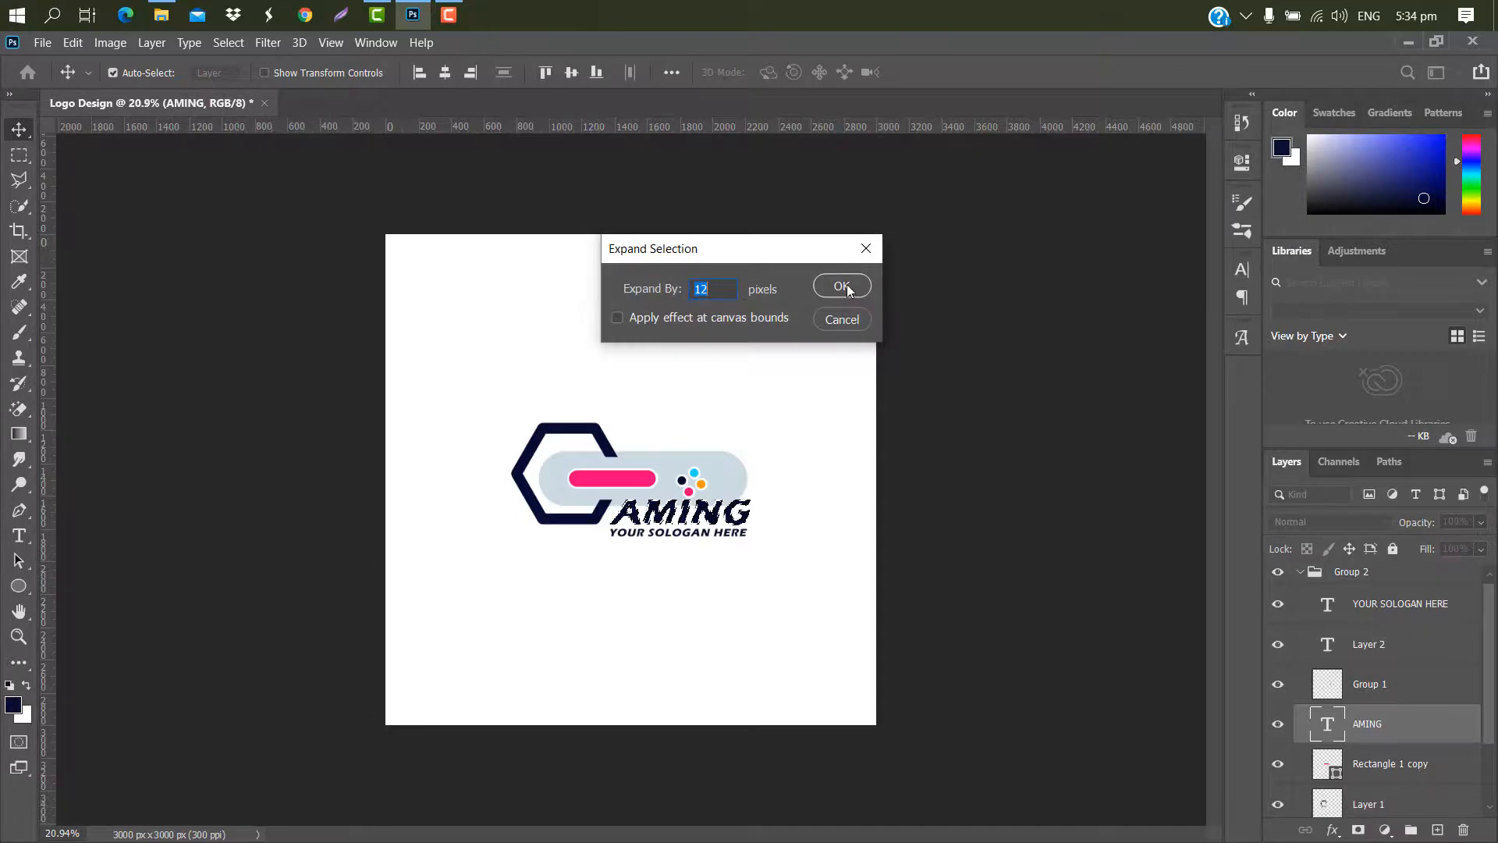
click(841, 286)
click(726, 484)
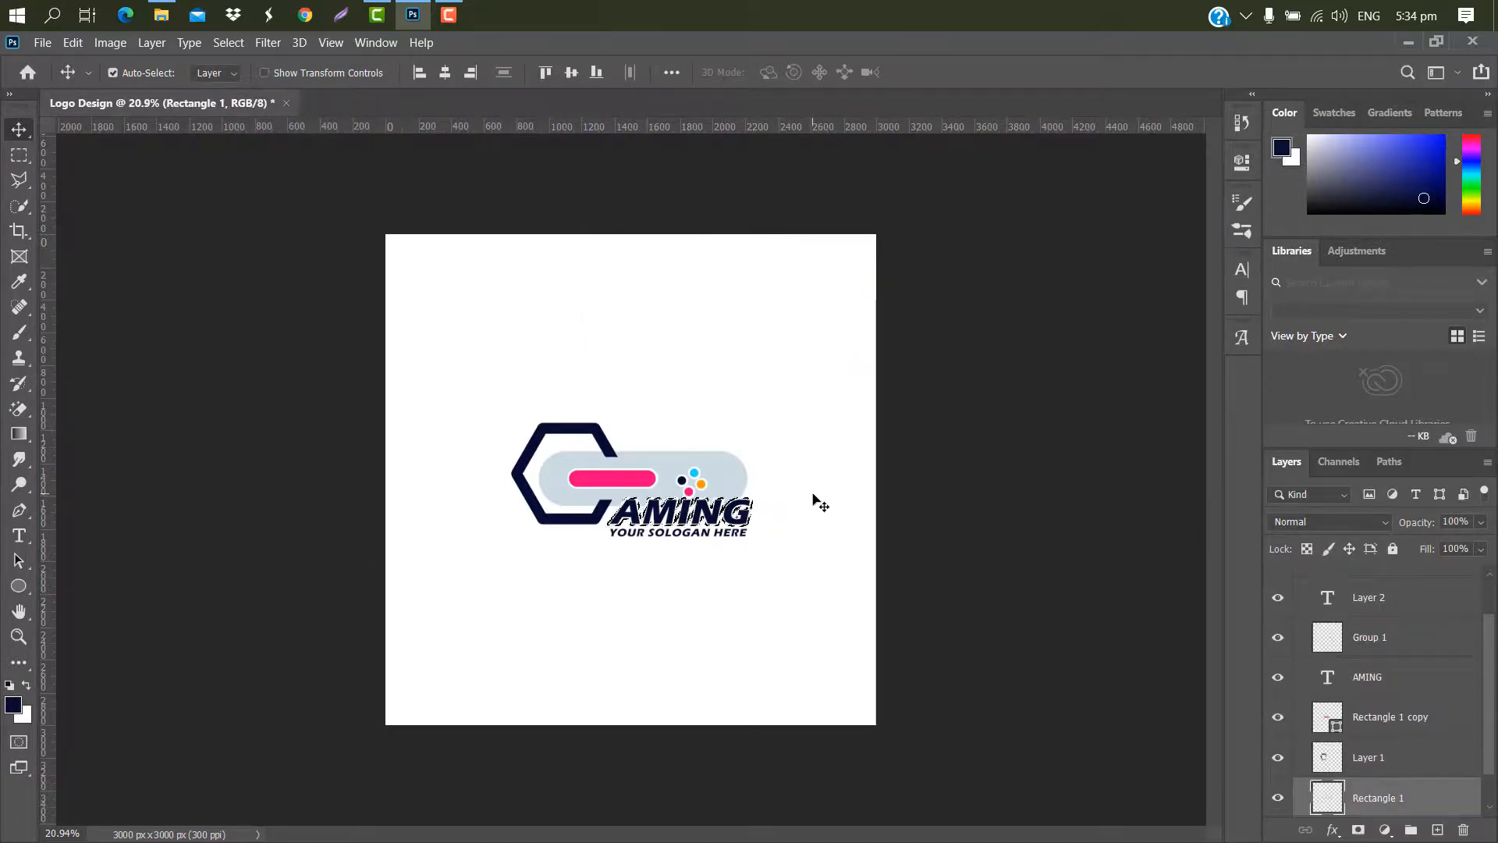
key(ctrl+d)
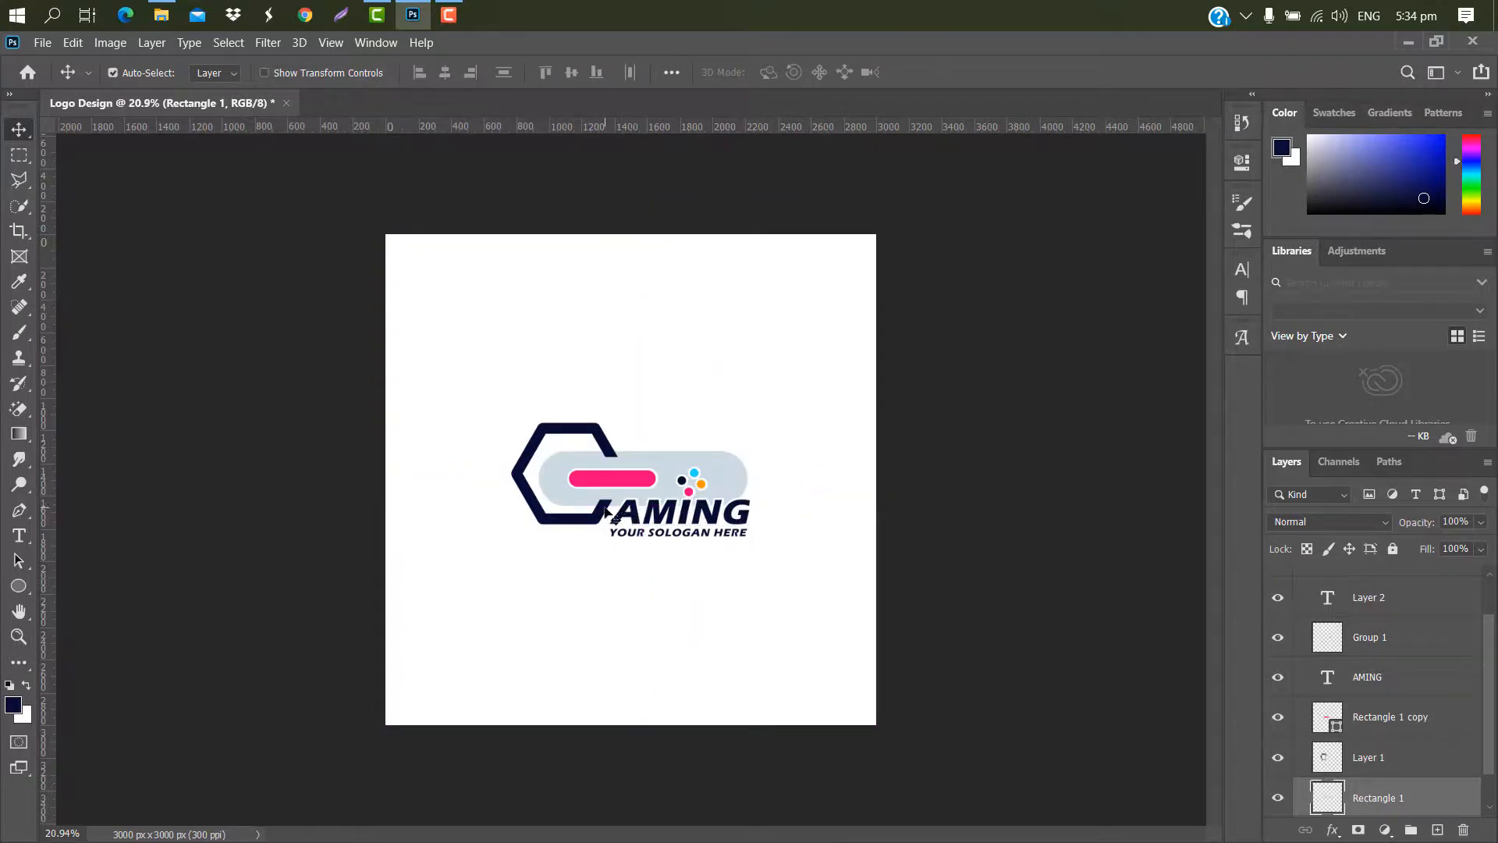
- Cut a gap around the hexagonal G of Layer 1 out of Rectangle 1, using its outline expanded by 12 pixels
click(607, 512)
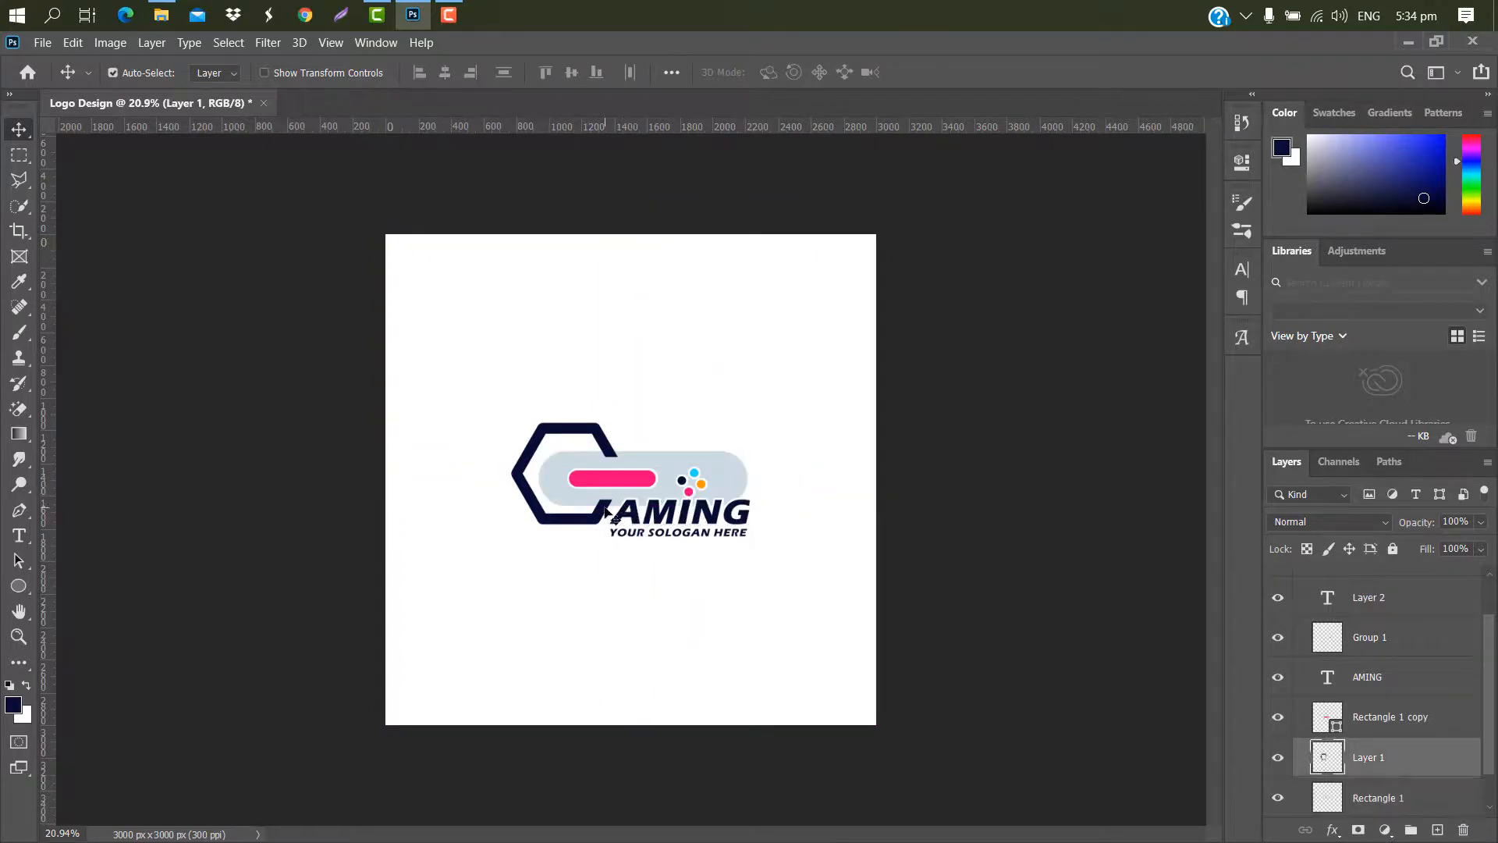
ctrl+click(1330, 767)
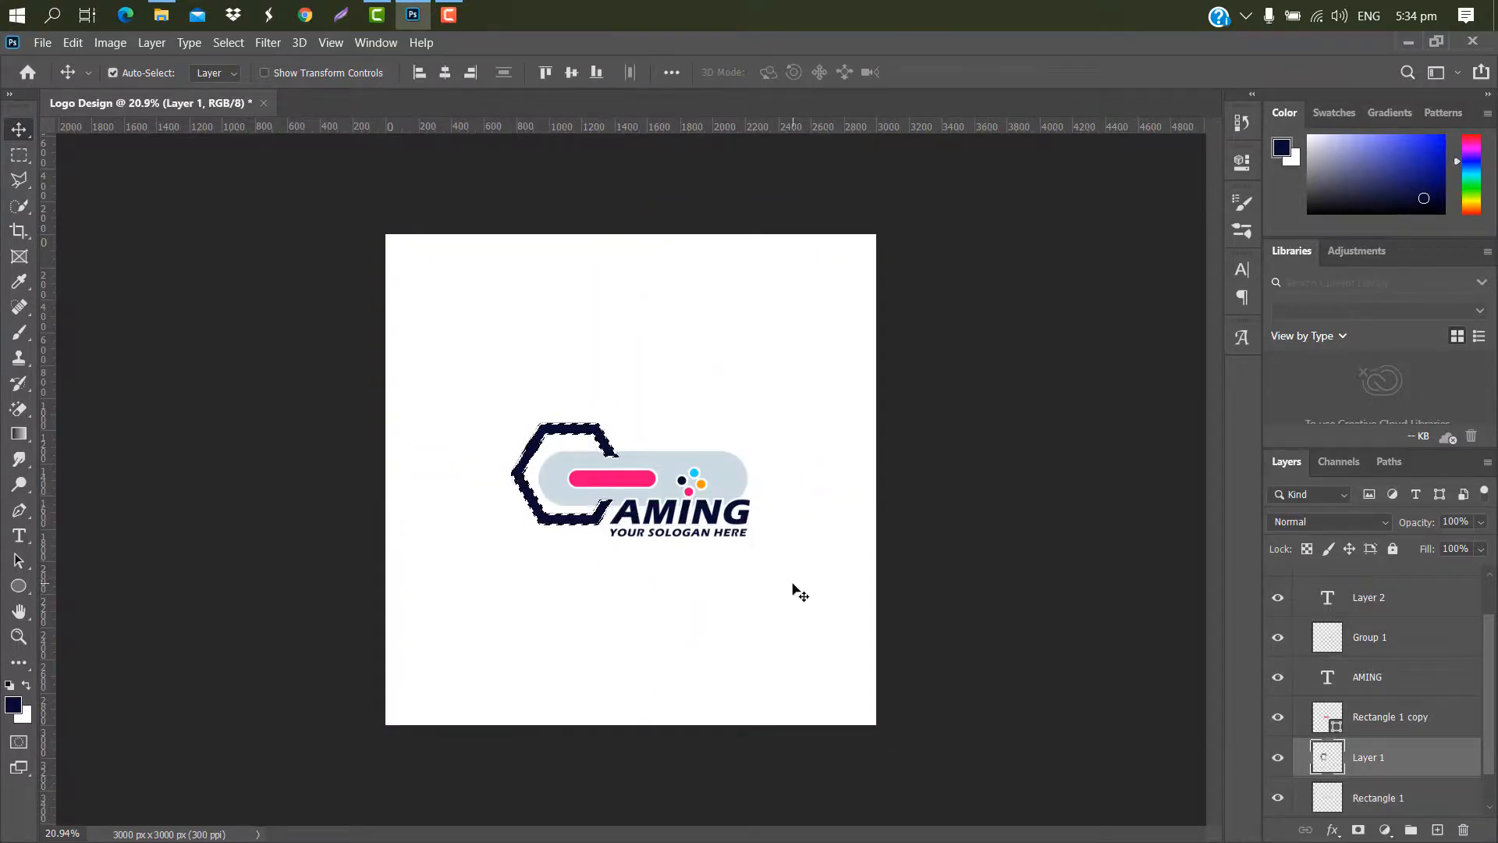
click(228, 42)
mouse_move(249, 301)
click(437, 334)
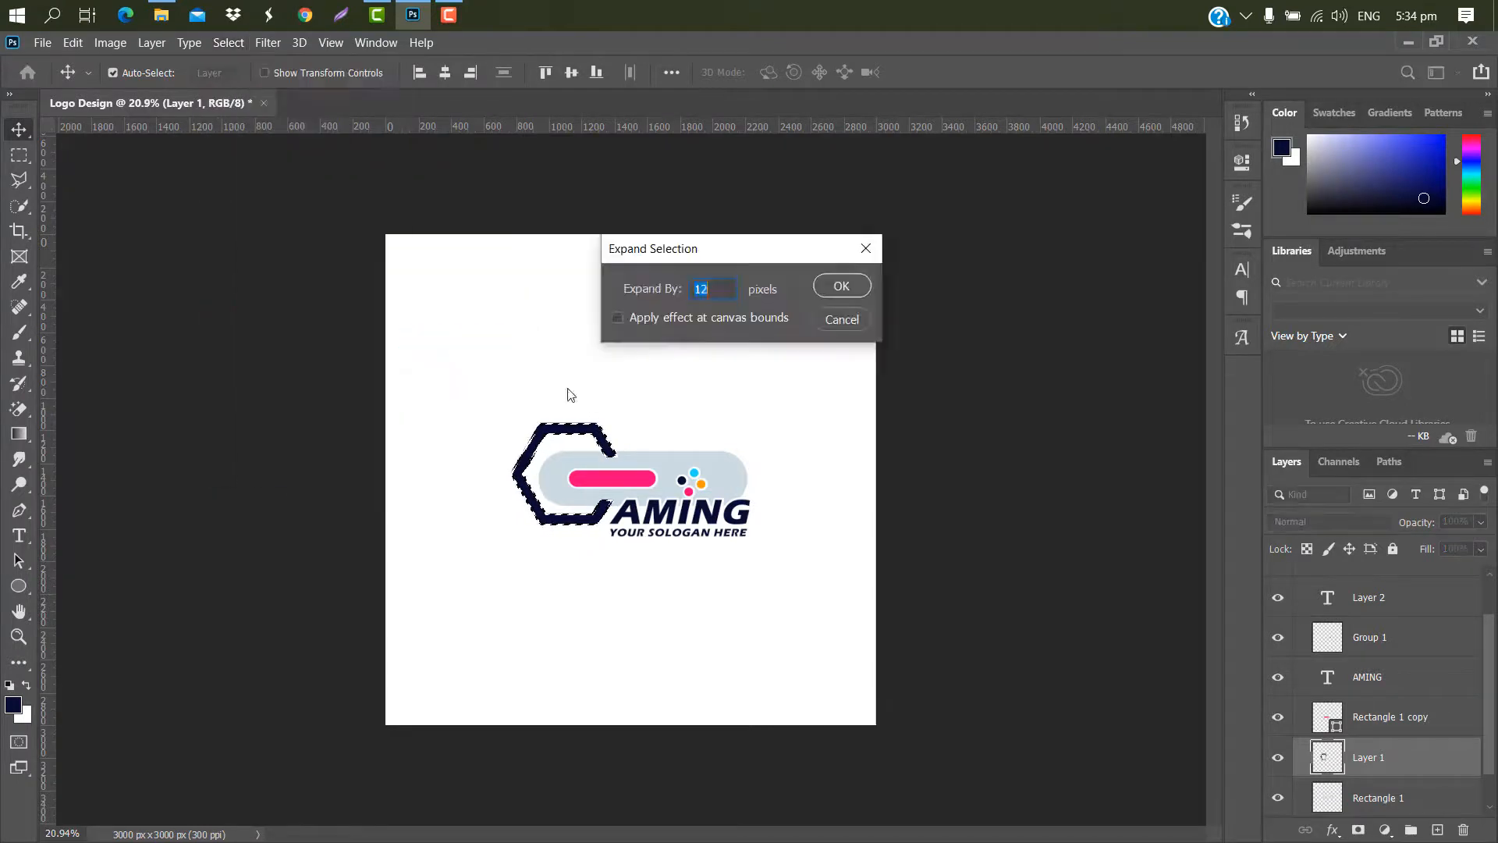
click(852, 286)
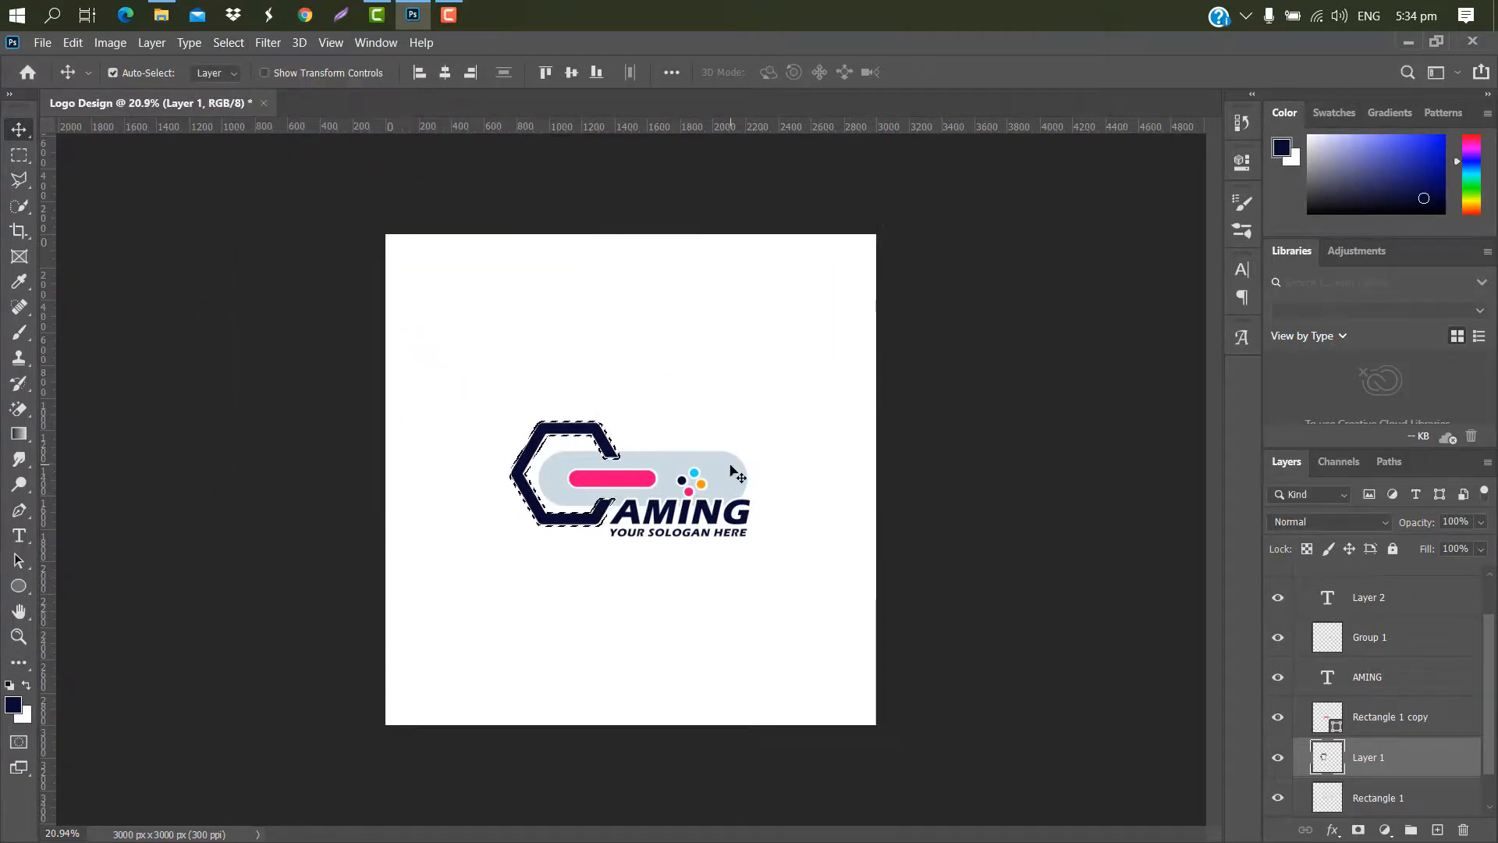
key(alt+bracketleft)
key(ctrl+d)
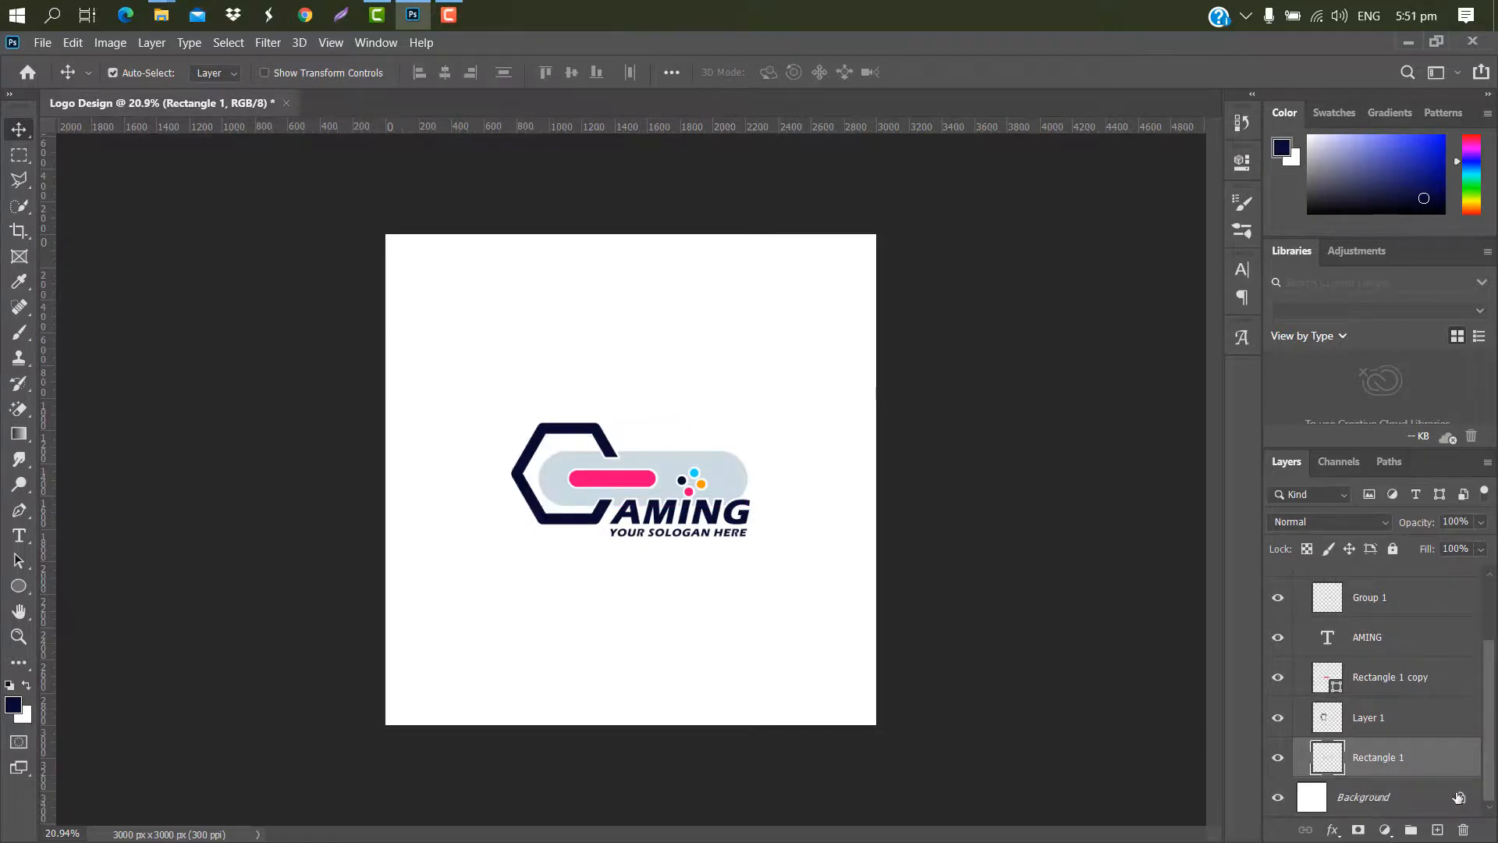
- Unlock the Background layer and delete it from the logo document
click(1459, 798)
drag(1457, 800, 1462, 830)
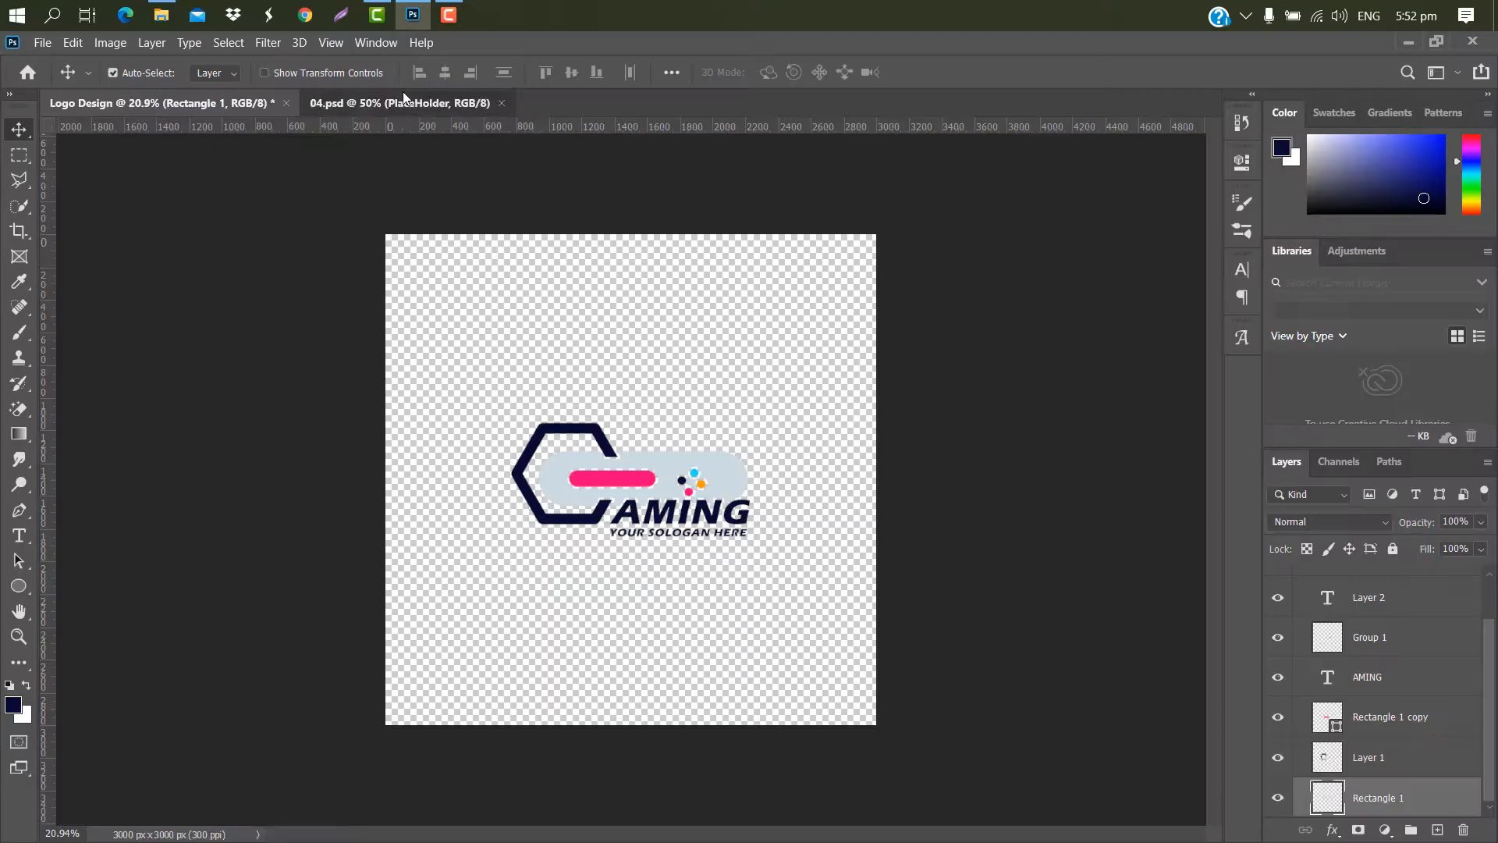
- Bring a stamped copy of all visible logo layers into the contents of the PlaceHolder smart object in 04.psd
click(399, 103)
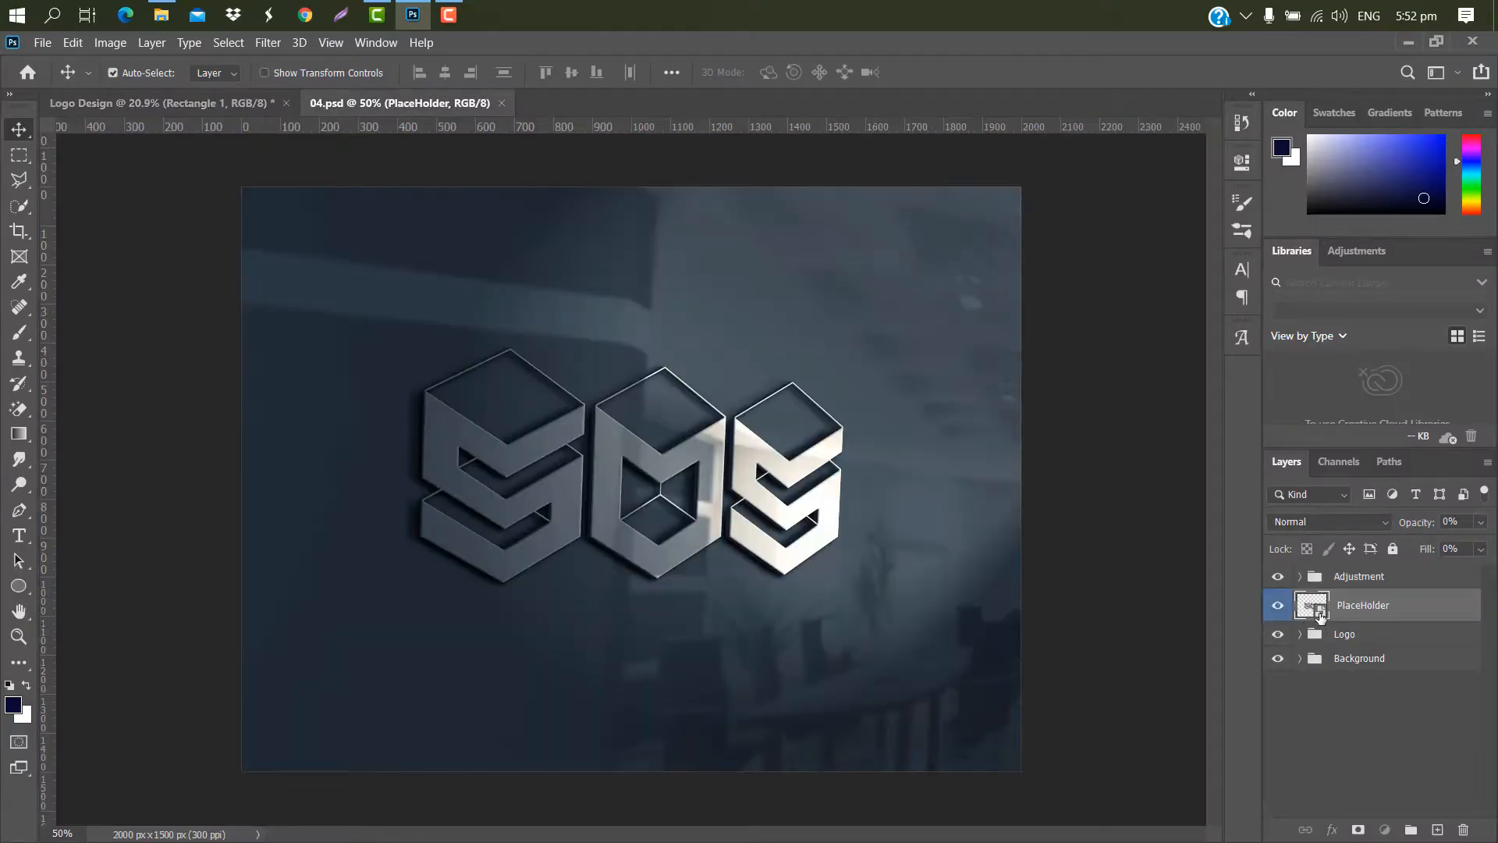
double_click(1313, 605)
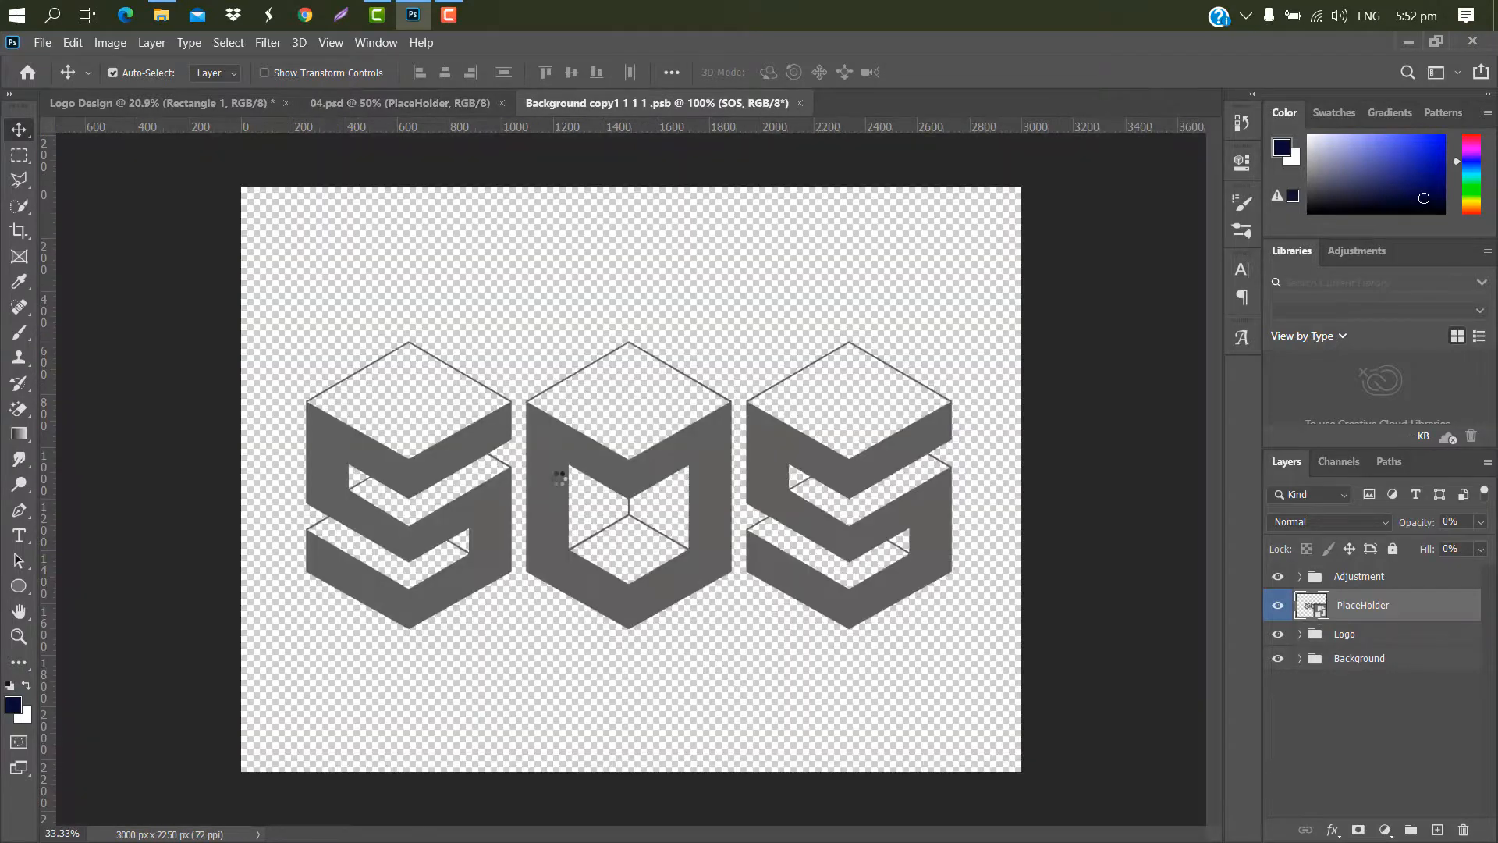
click(220, 107)
key(ctrl+alt+shift+e)
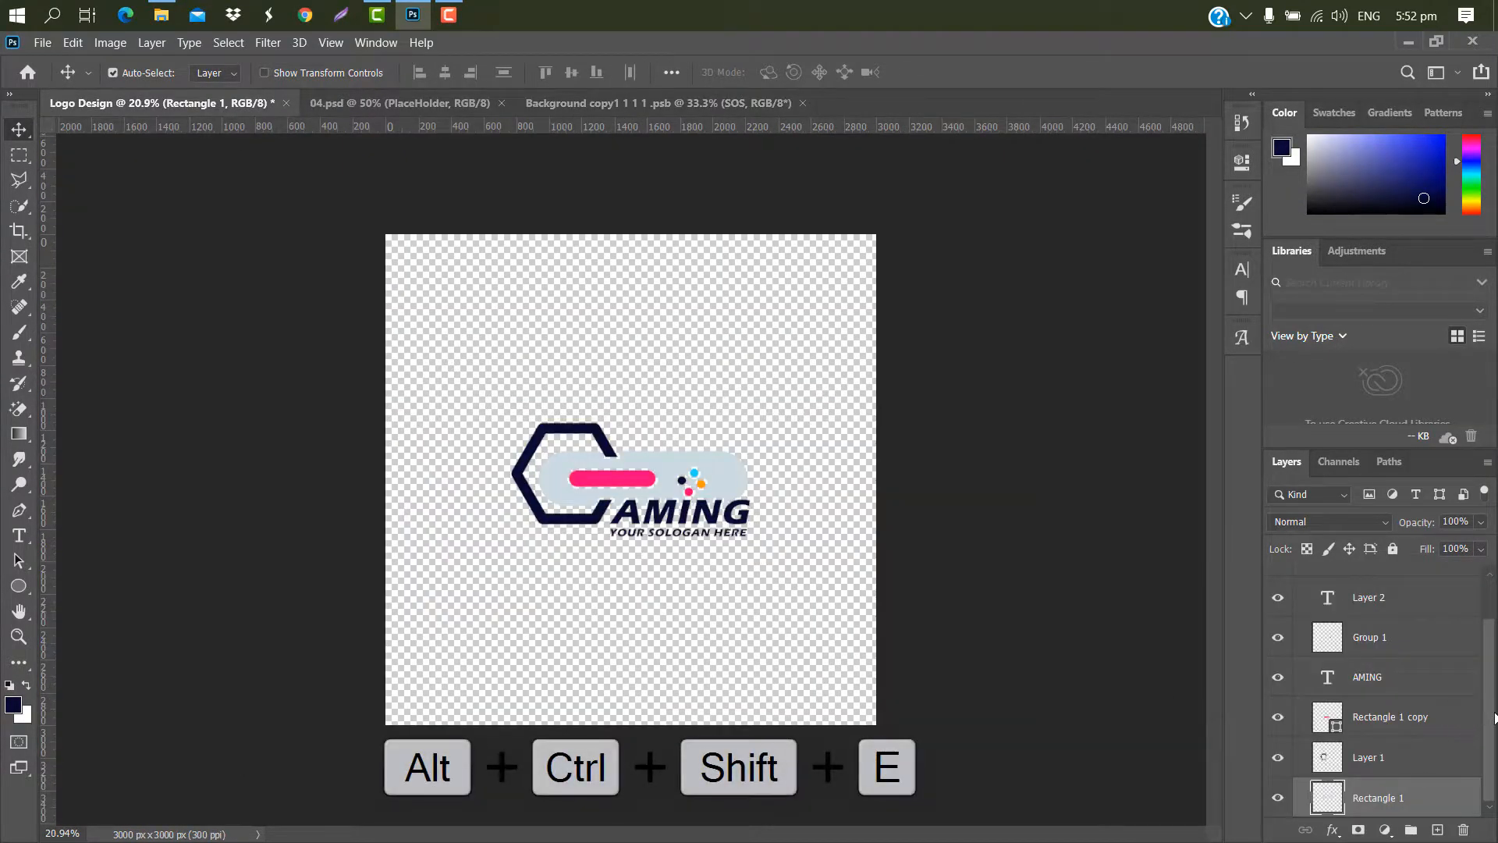
scroll(1495, 718, up, 2)
click(1393, 581)
key(ctrl+alt+shift+e)
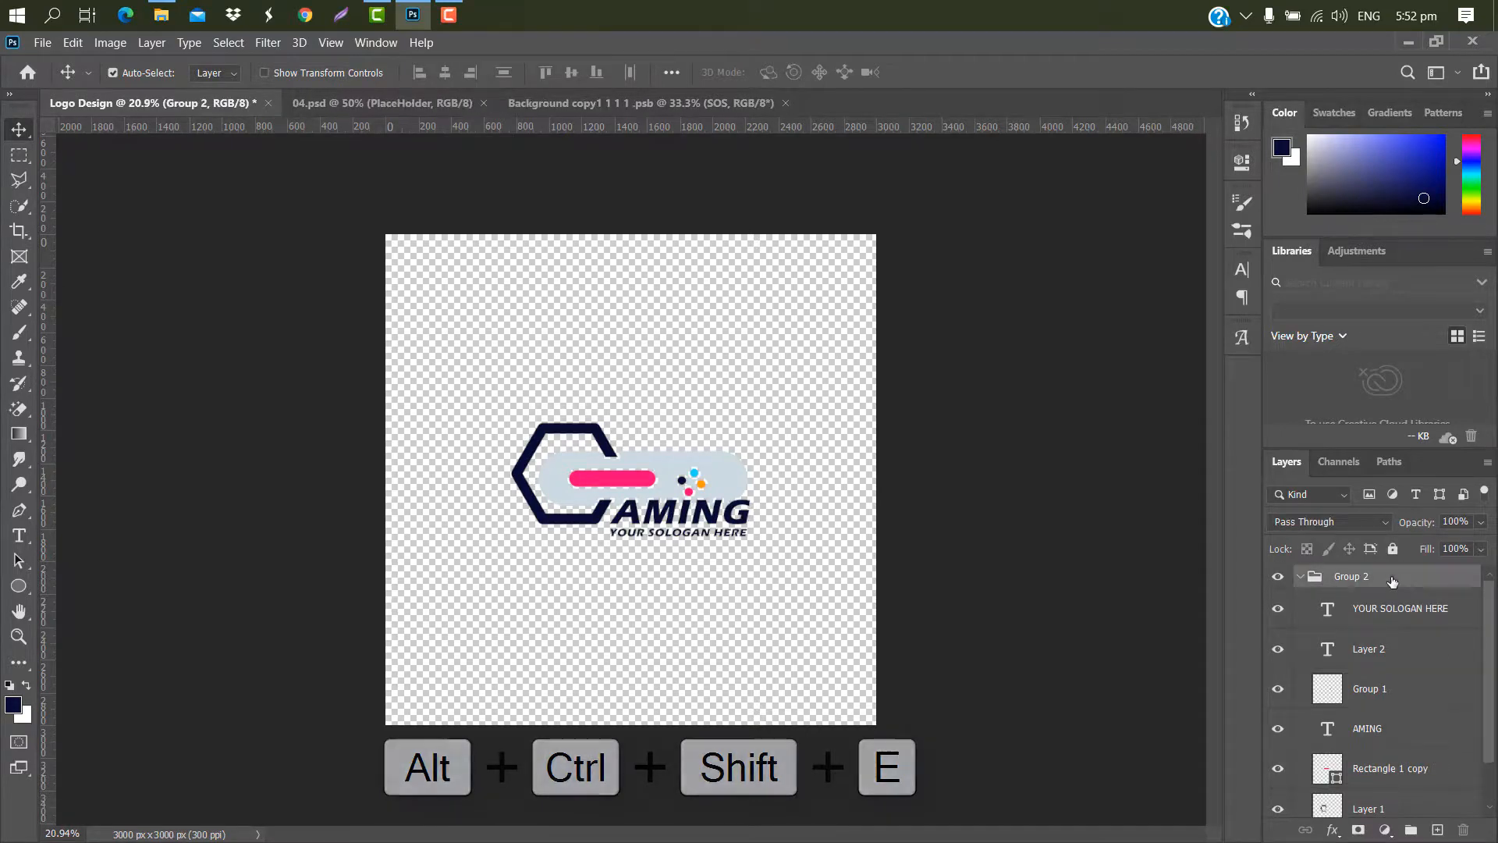
drag(722, 491, 628, 423)
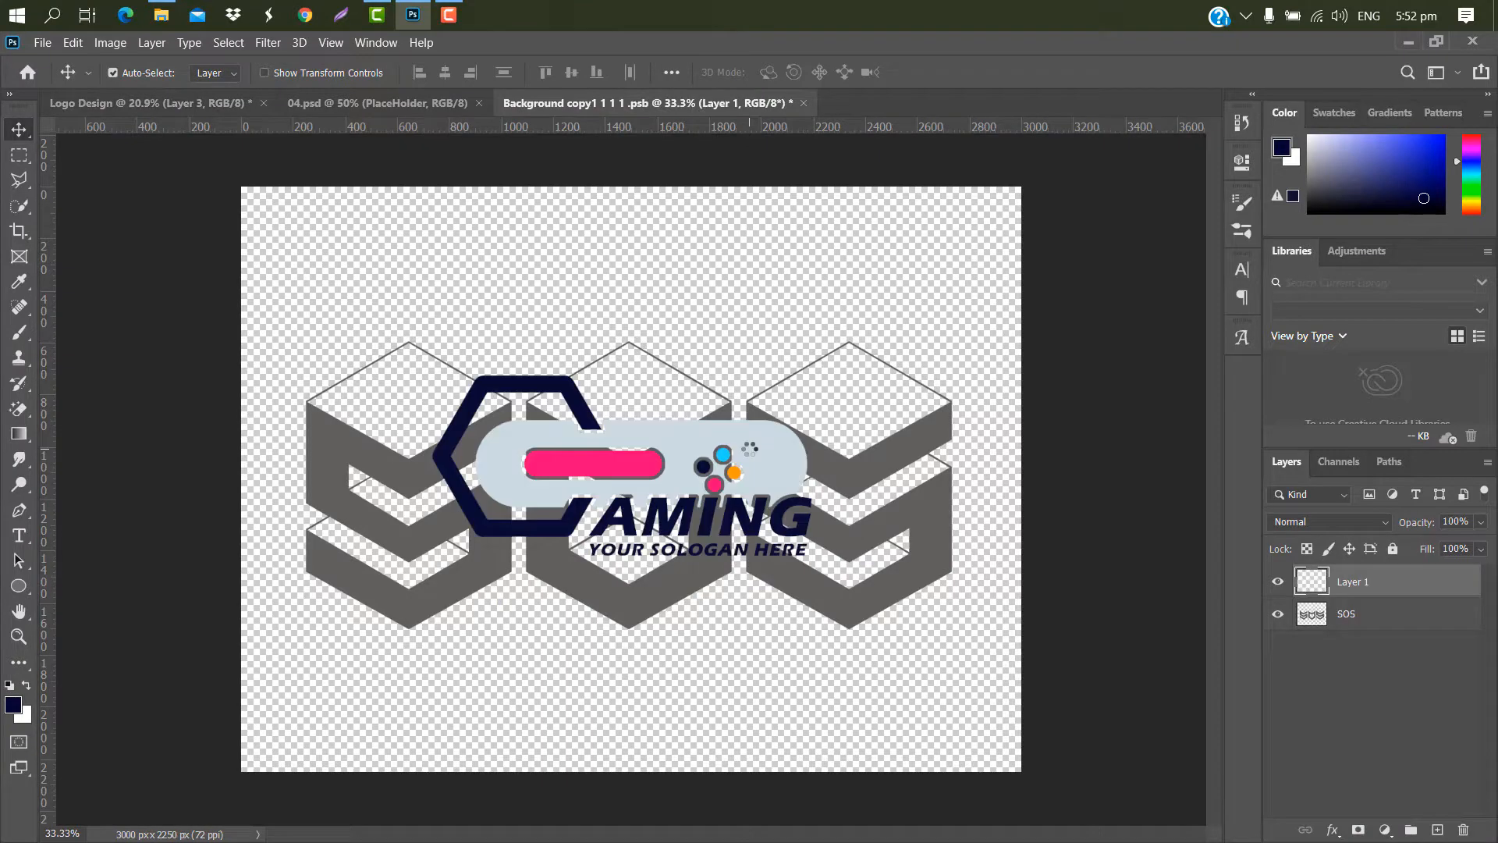
- Enlarge the placed logo to span most of the placeholder artwork's width and hide the SOS layer
key(ctrl+t)
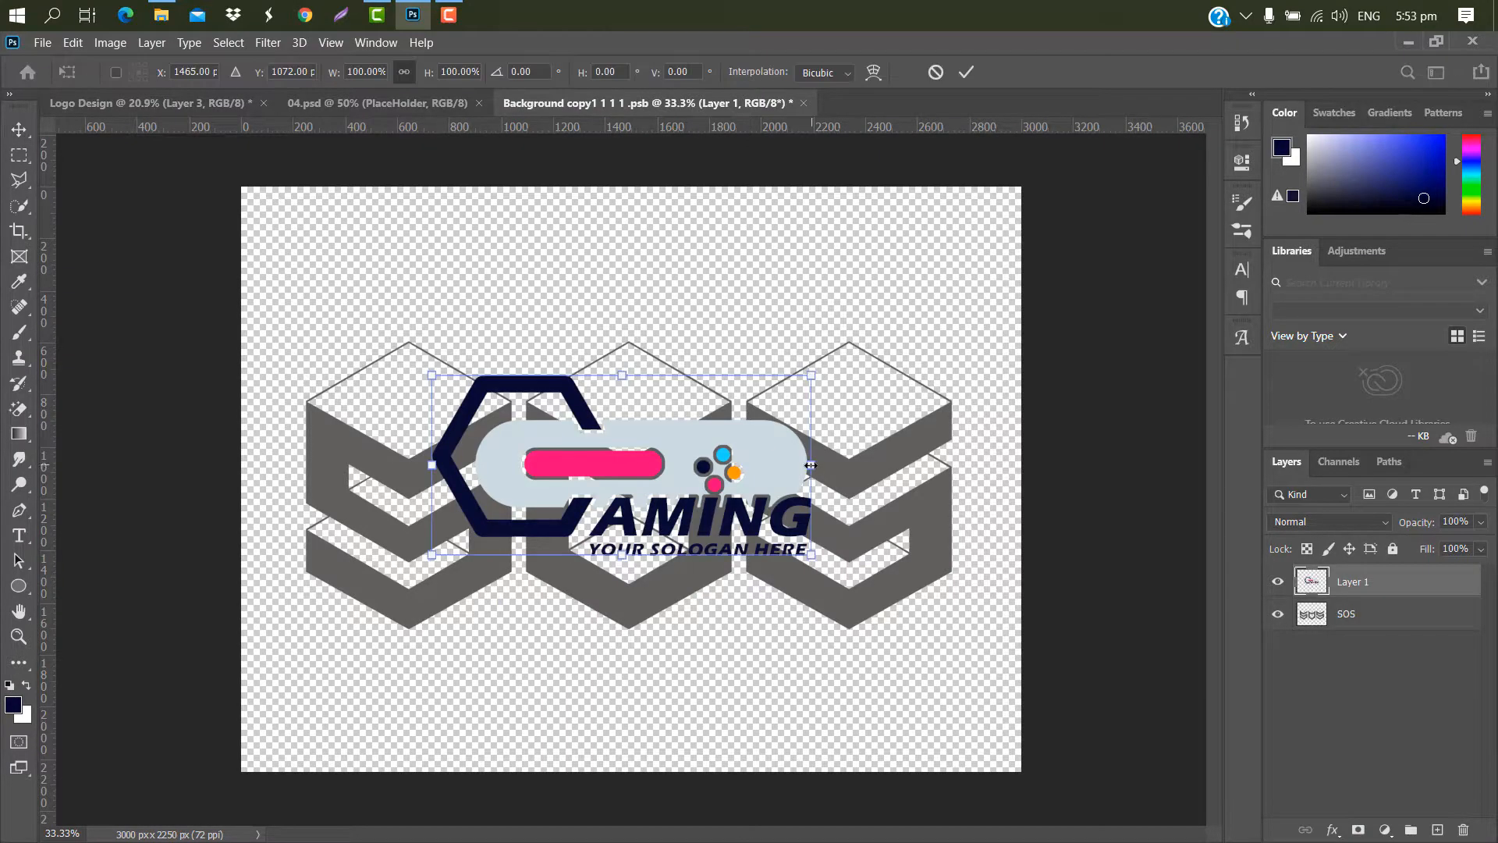
drag(845, 463, 922, 460)
click(967, 71)
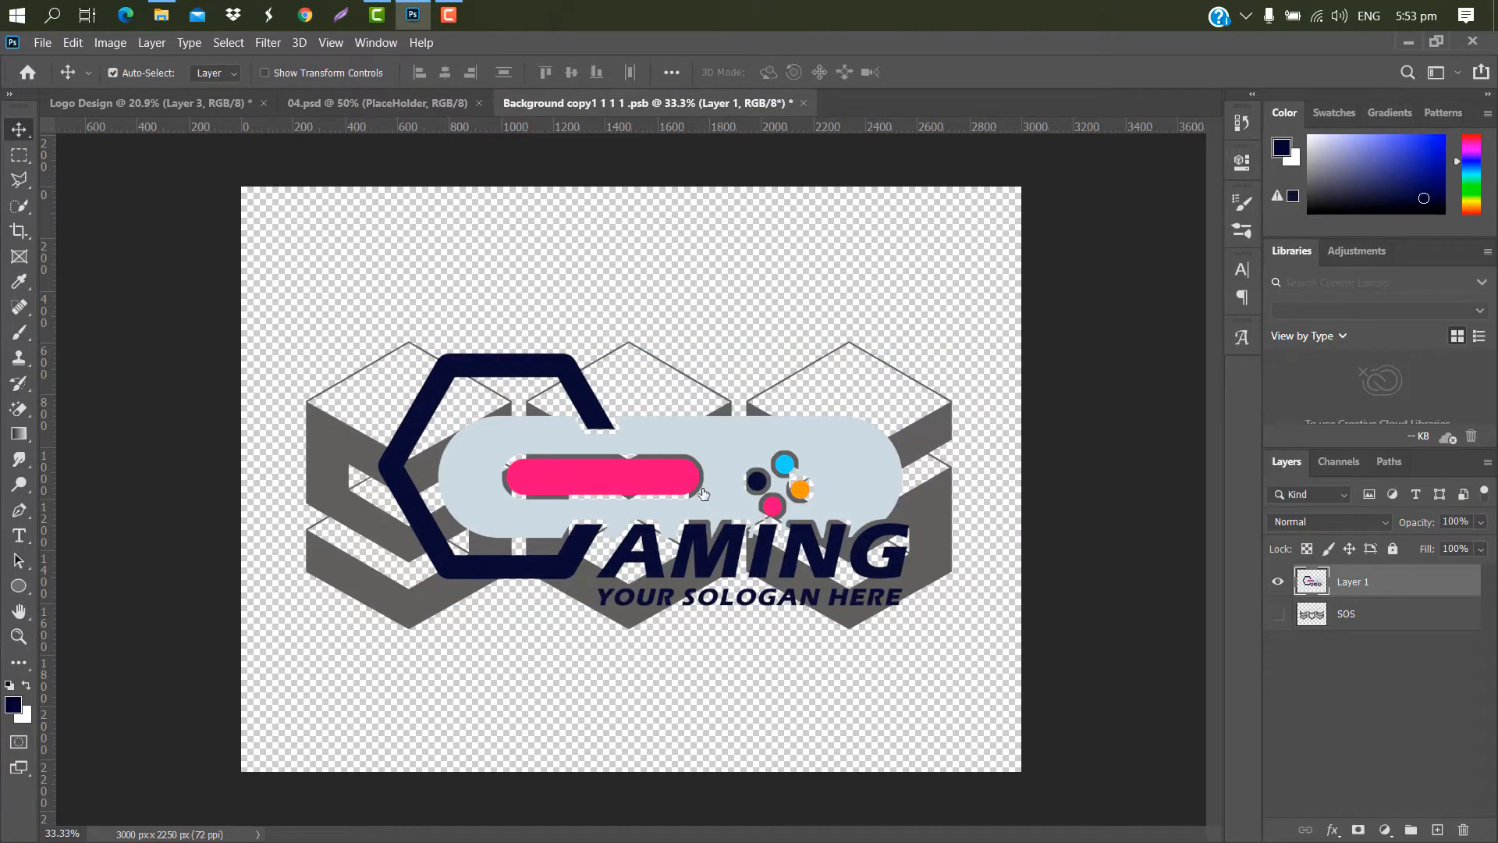
- Close the placeholder document and save its changes to update the 04.psd mockup
click(803, 103)
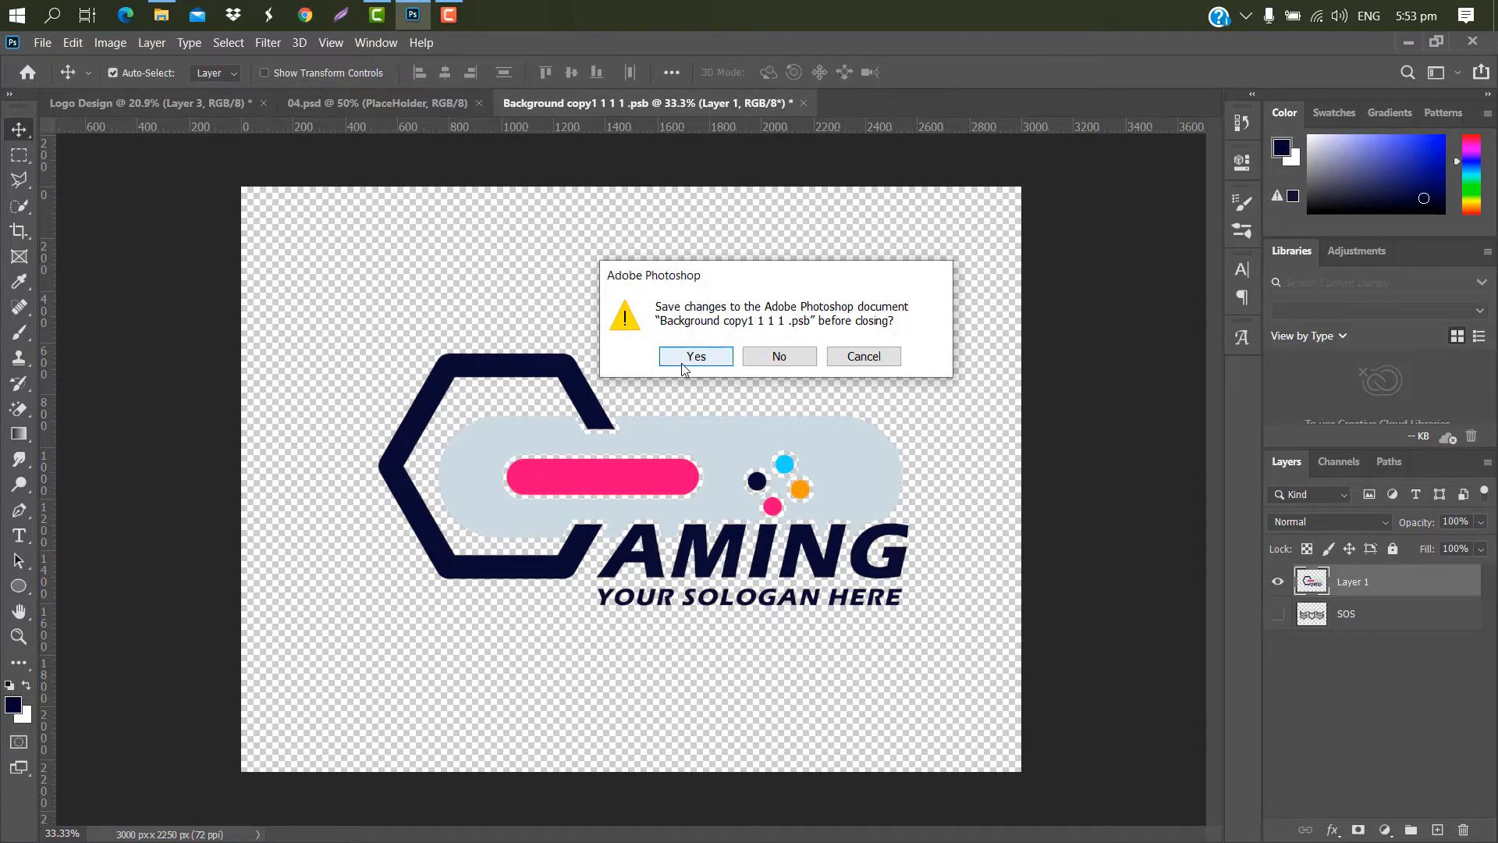
click(683, 360)
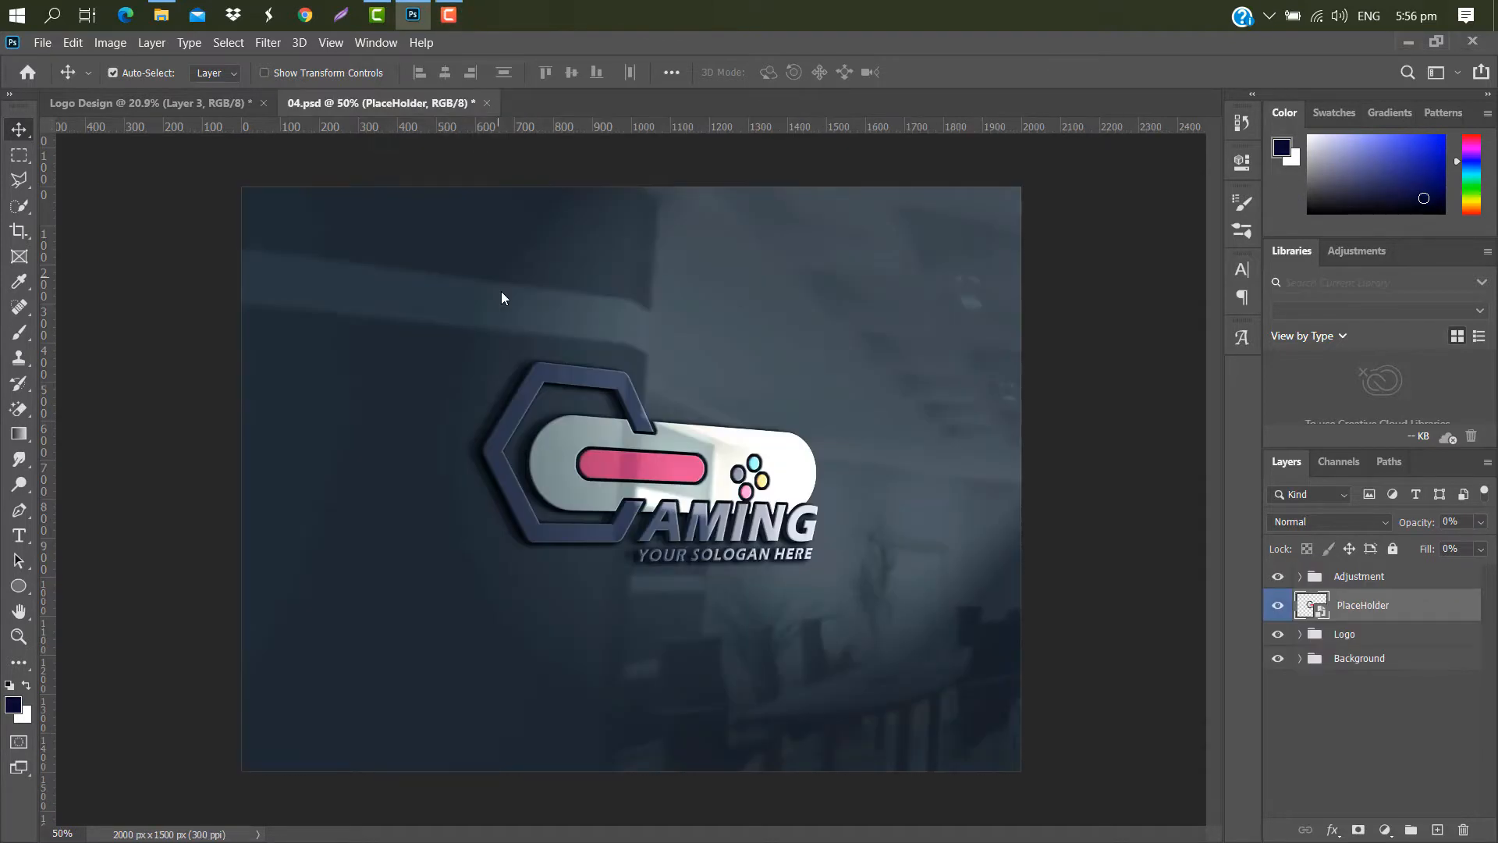